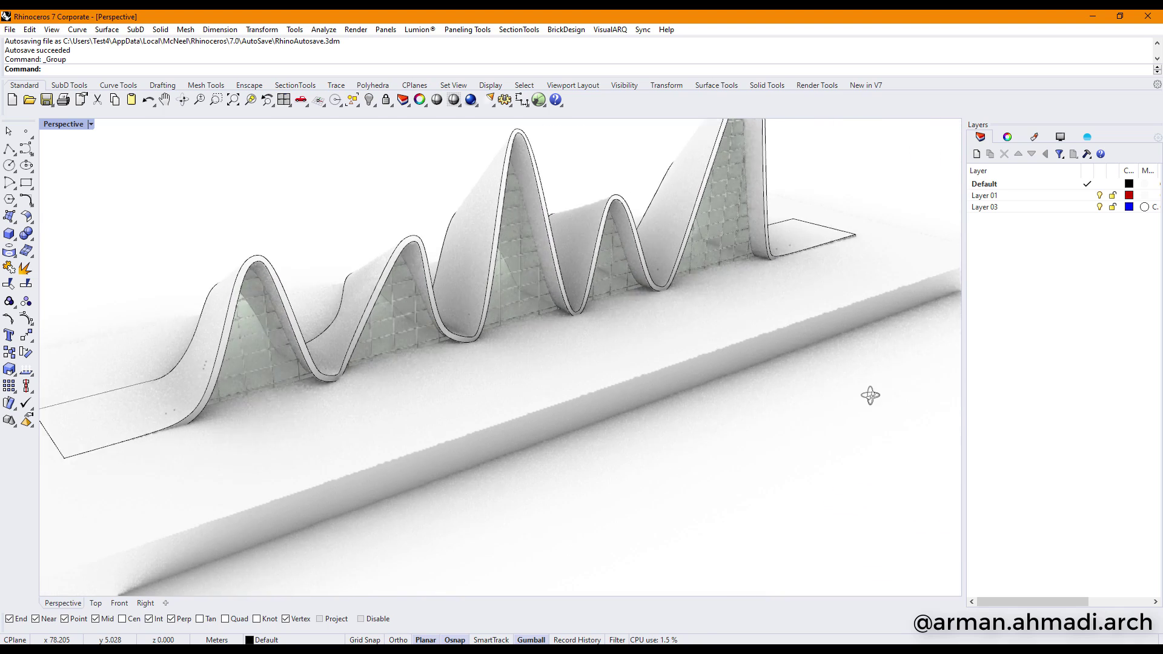
scroll(543, 332, "down", 2)
right_click_drag(538, 314, 618, 360, "shift")
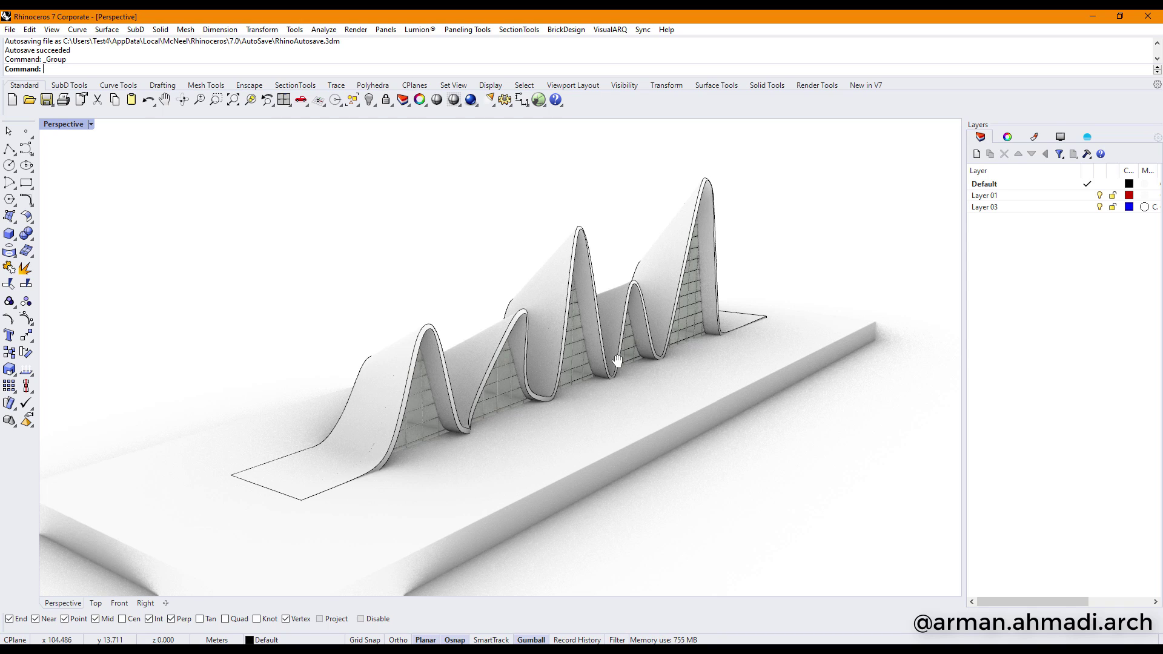
mouse_move(590, 350)
right_mouse_down()
mouse_move(680, 351)
mouse_move(432, 381)
mouse_move(223, 363)
mouse_move(335, 390)
mouse_move(306, 359)
mouse_move(462, 341)
mouse_move(509, 363)
right_mouse_up()
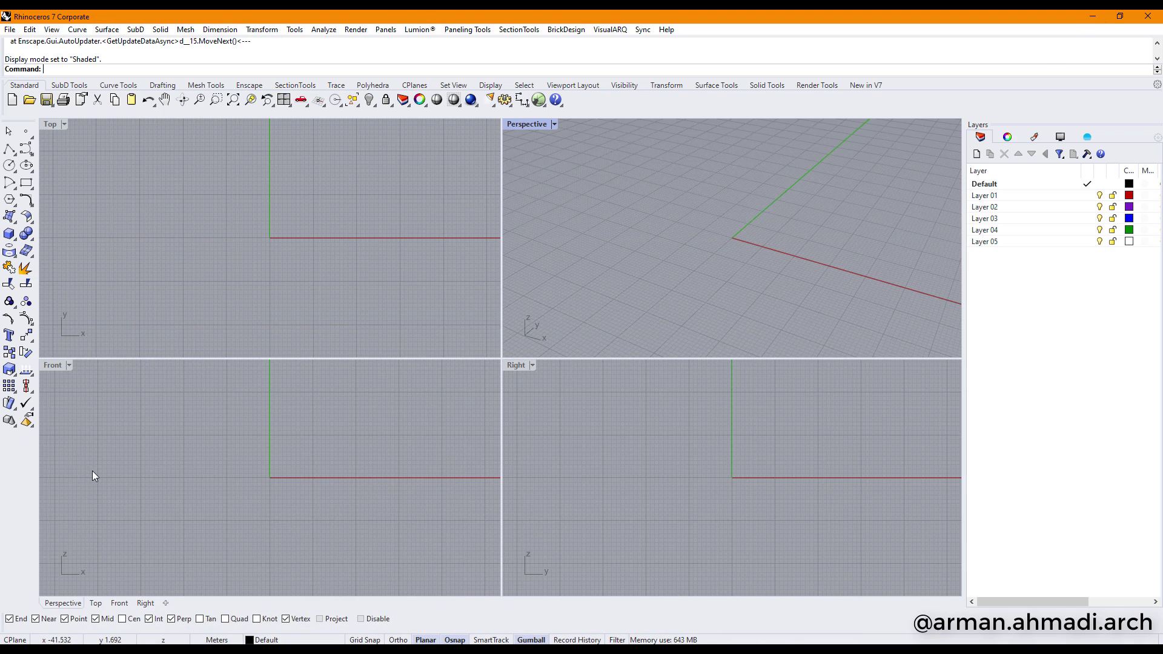
Maximize the Front viewport to work in the front elevation
left_click(57, 383)
double_click(55, 366)
right_click_drag(606, 342, 416, 399)
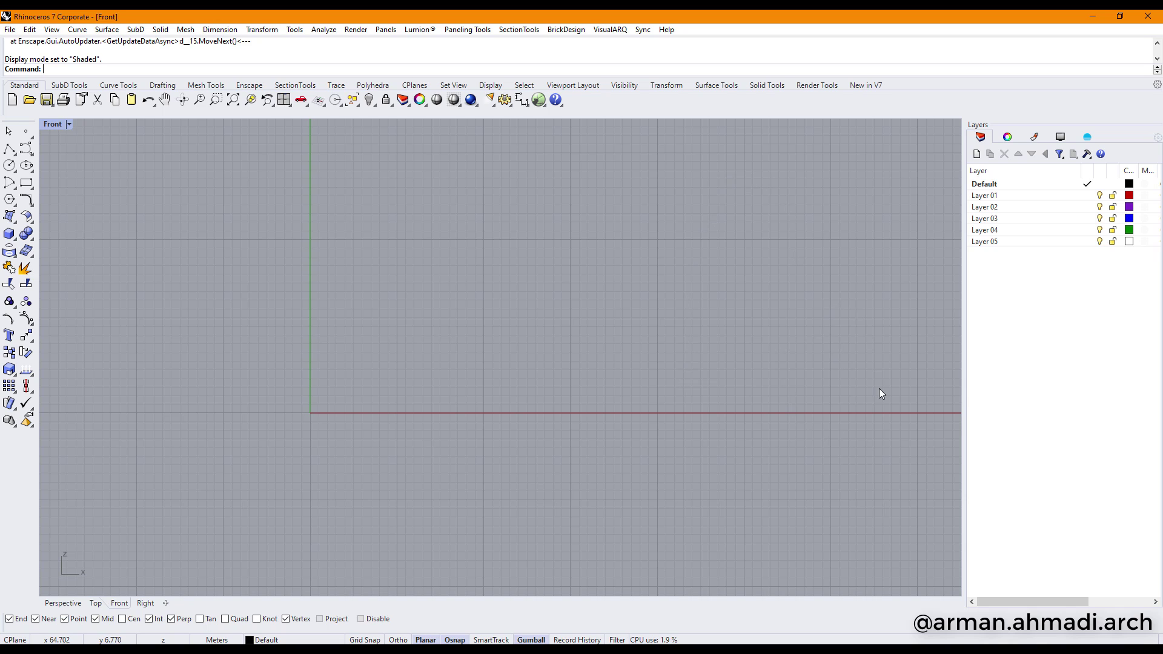
right_click_drag(843, 407, 781, 427)
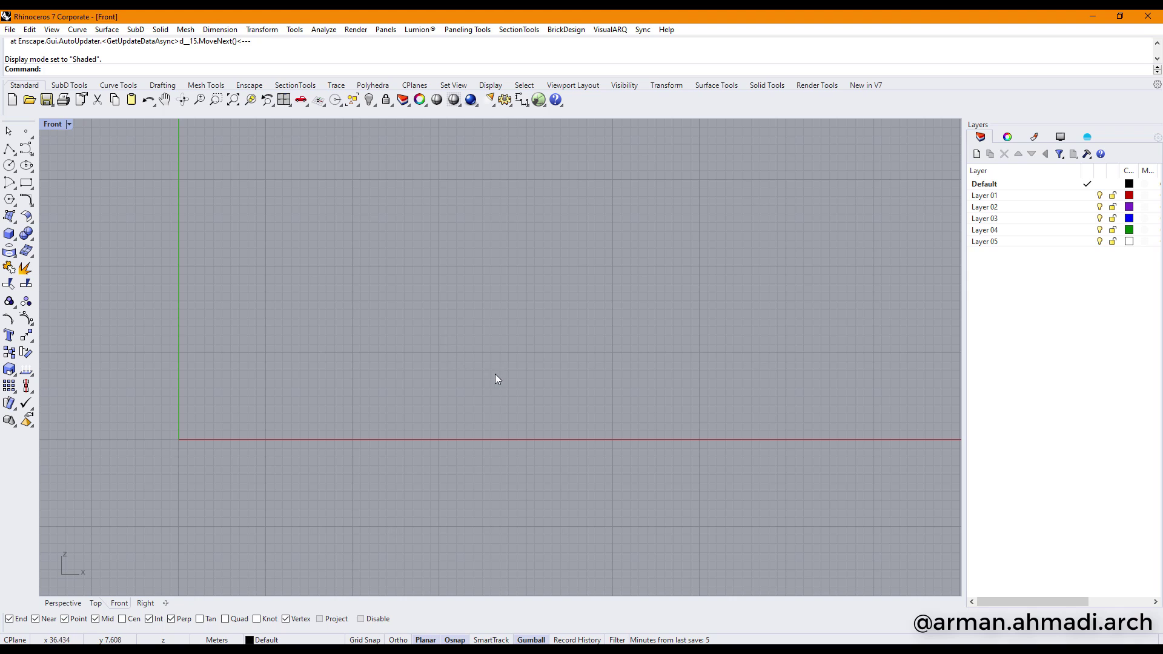
right_click_drag(517, 370, 749, 367)
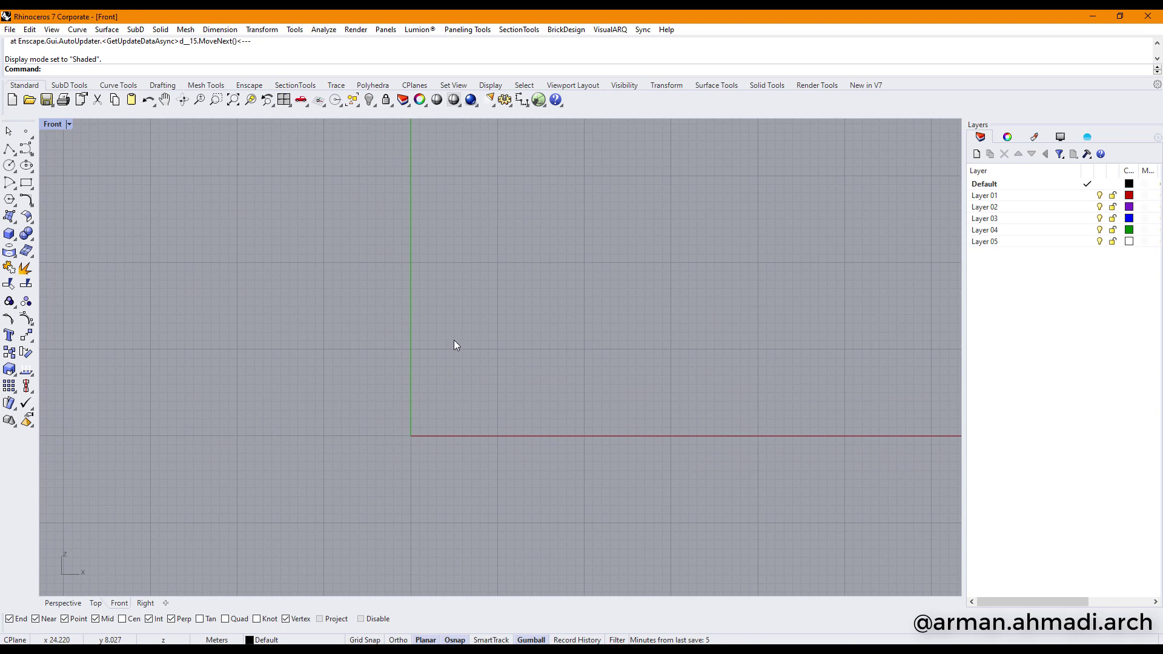
left_click(30, 149)
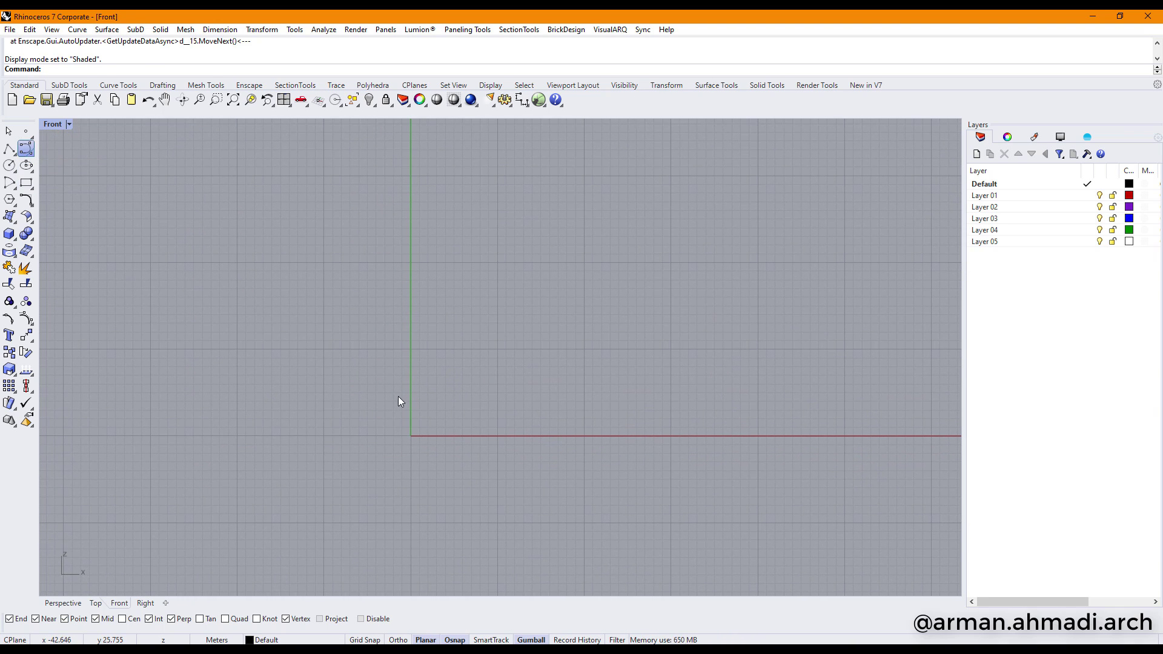
right_click_drag(526, 377, 365, 374)
scroll(319, 404, "up", 2)
left_click(276, 396)
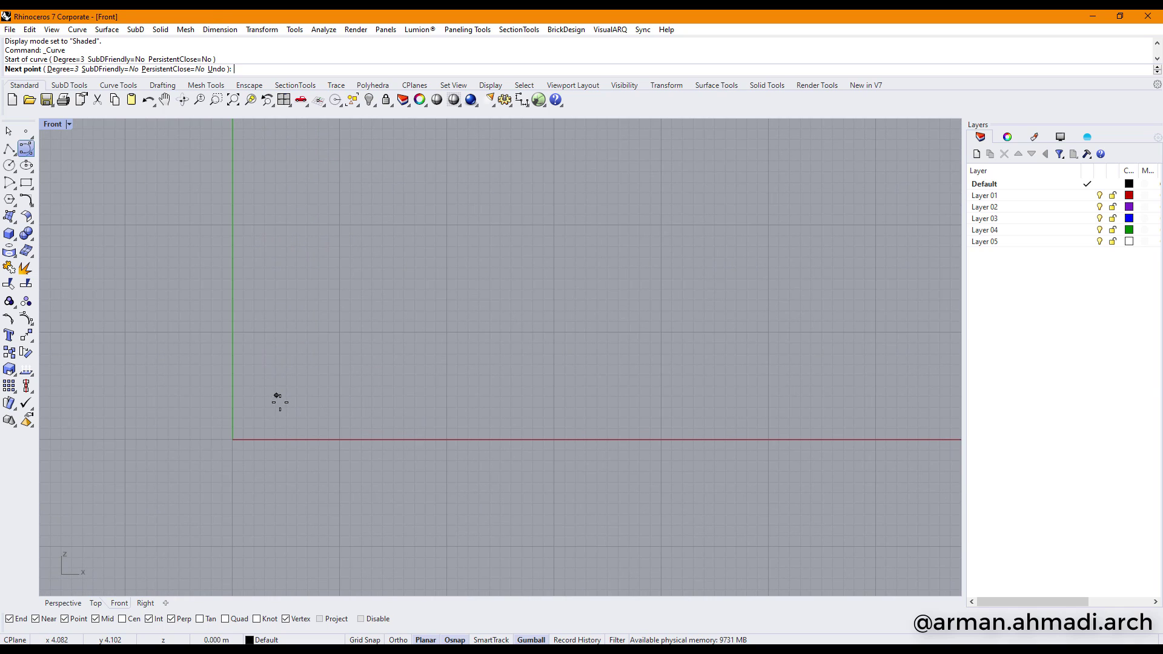
key("Escape")
right_click_drag(294, 431, 295, 431)
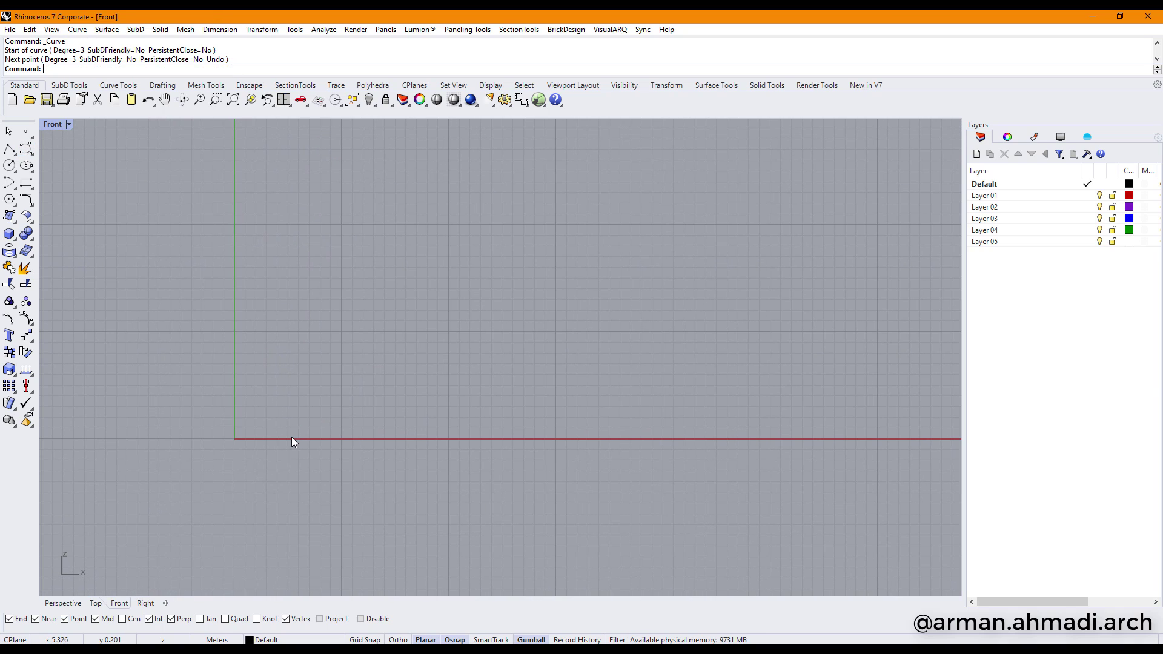
Start a degree-3 control point curve on the ground axis near the origin, shaping a first hump about 20 m high and its valley
right_click(294, 436)
left_click(282, 439)
left_click(348, 437)
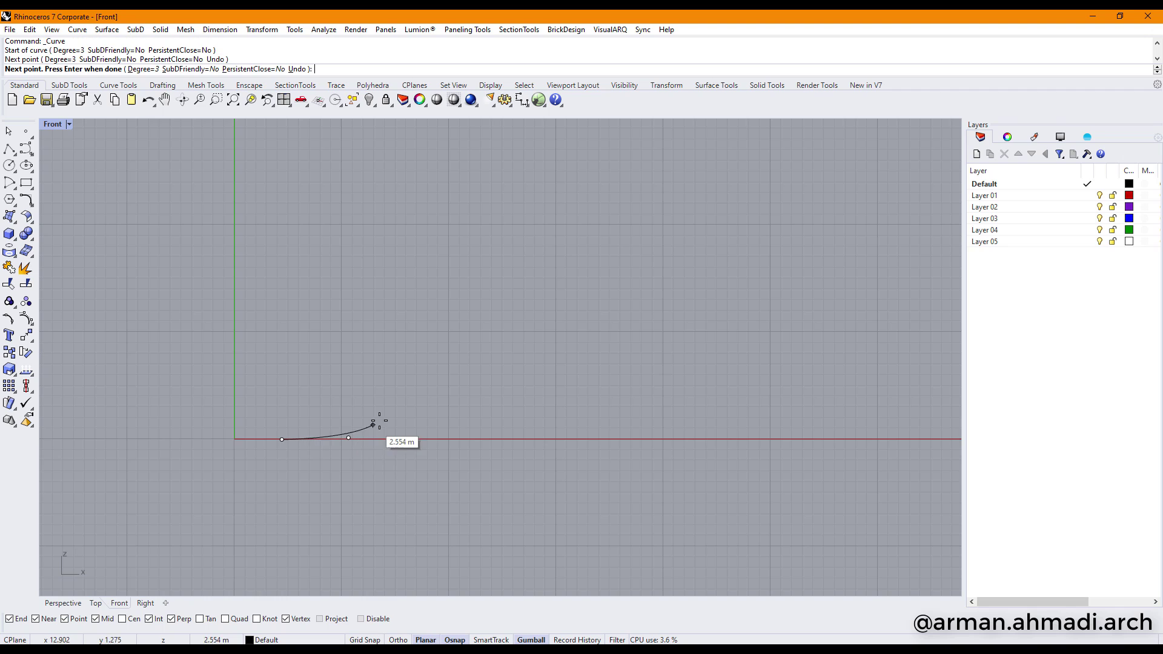
left_click(387, 406)
left_click(422, 336)
left_click(449, 251)
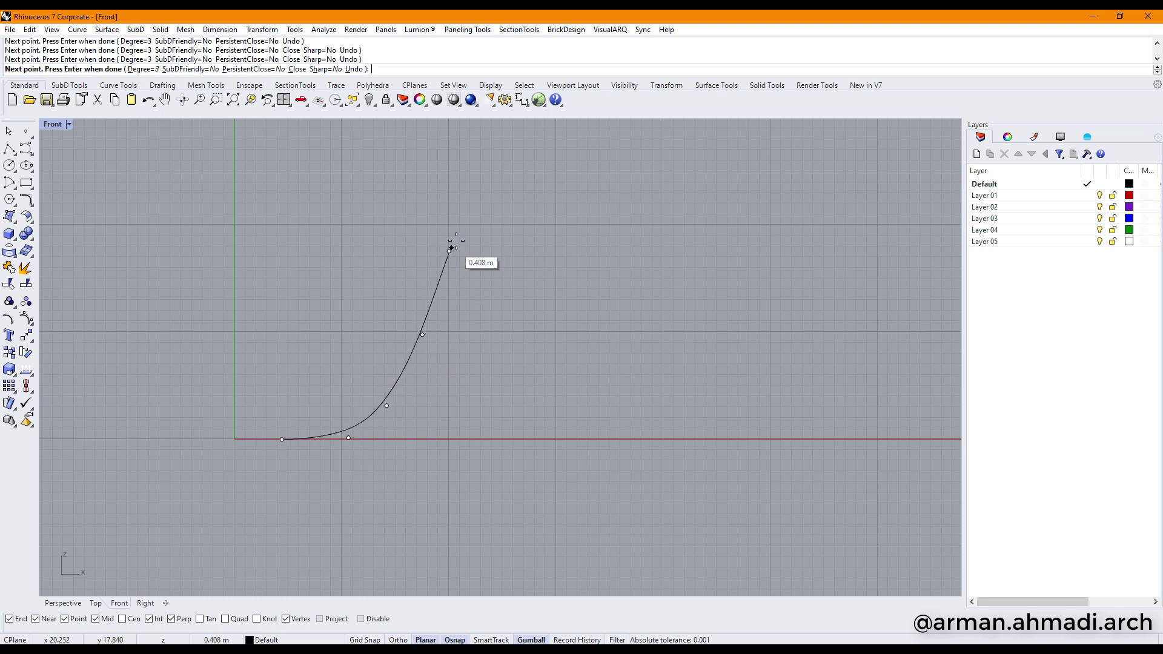
left_click(476, 224)
left_click(503, 227)
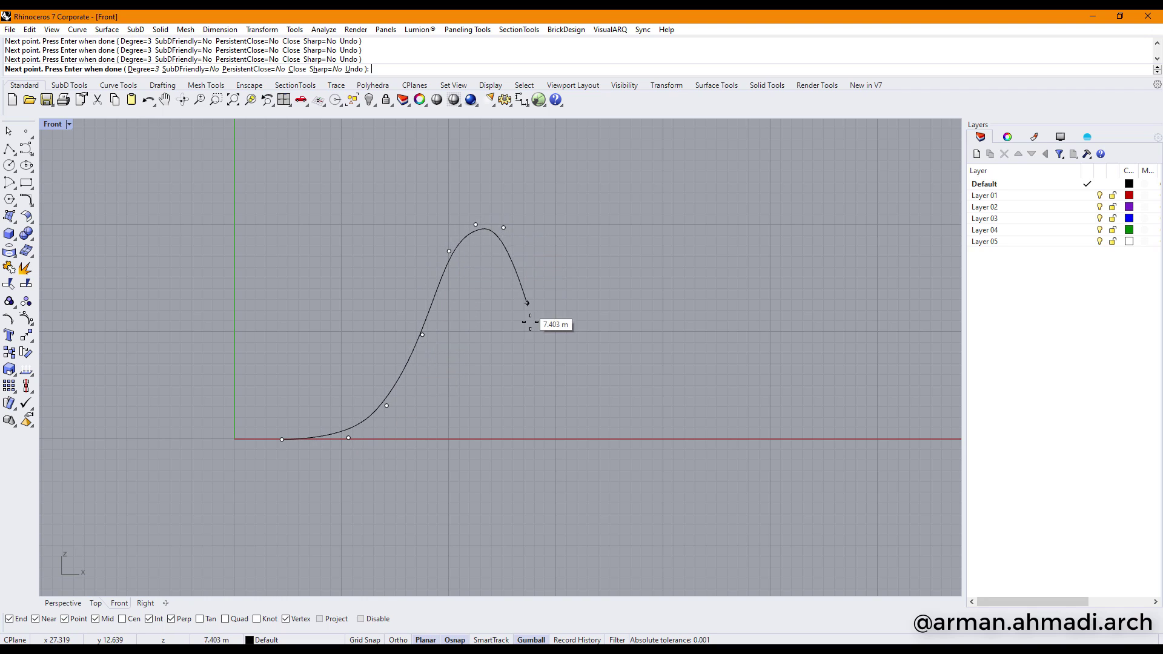
left_click(549, 431)
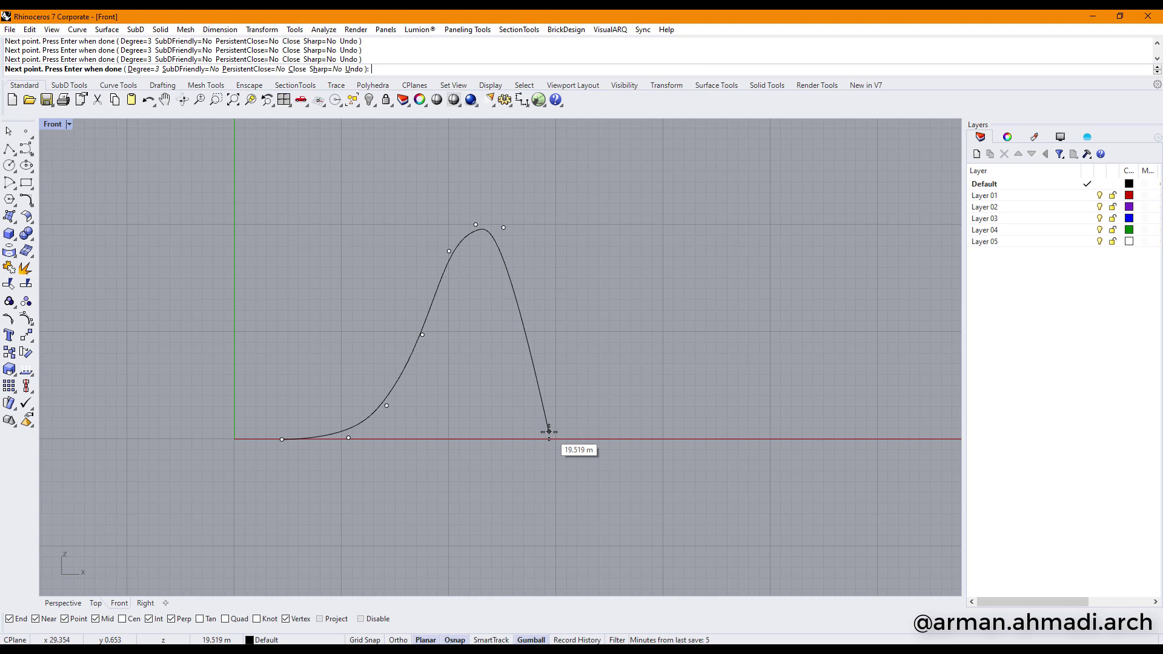
left_click(570, 440)
left_click(591, 437)
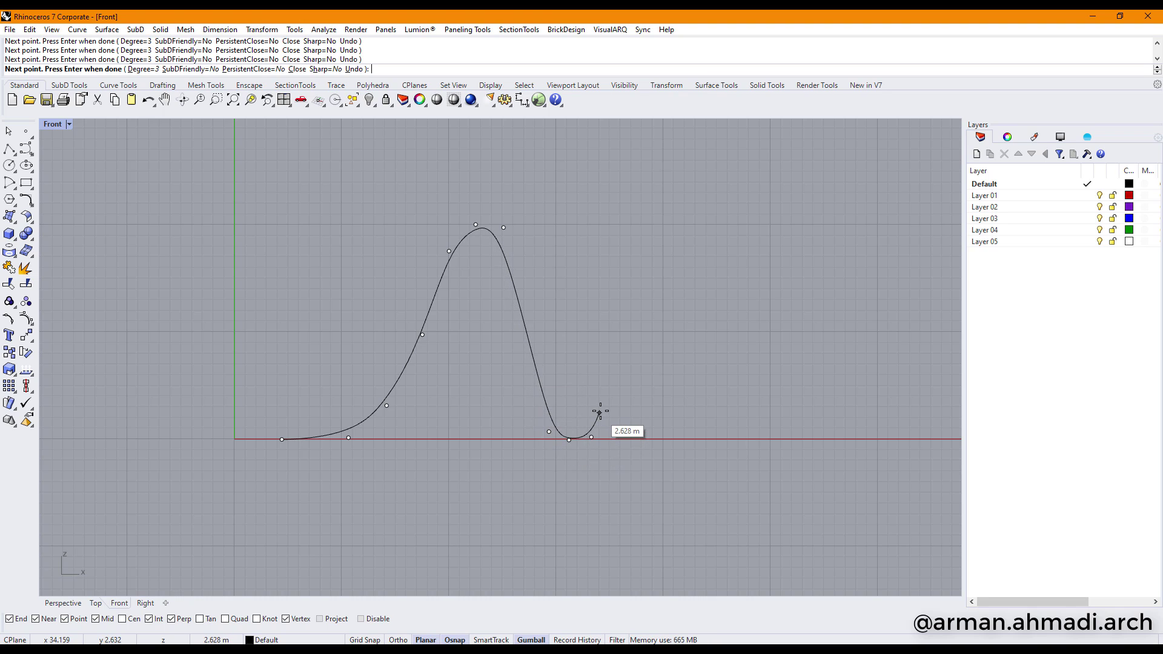
Continue the curve with a second, taller hump about 27 m high that descends to a valley near the ground axis
right_click_drag(634, 182, 408, 218)
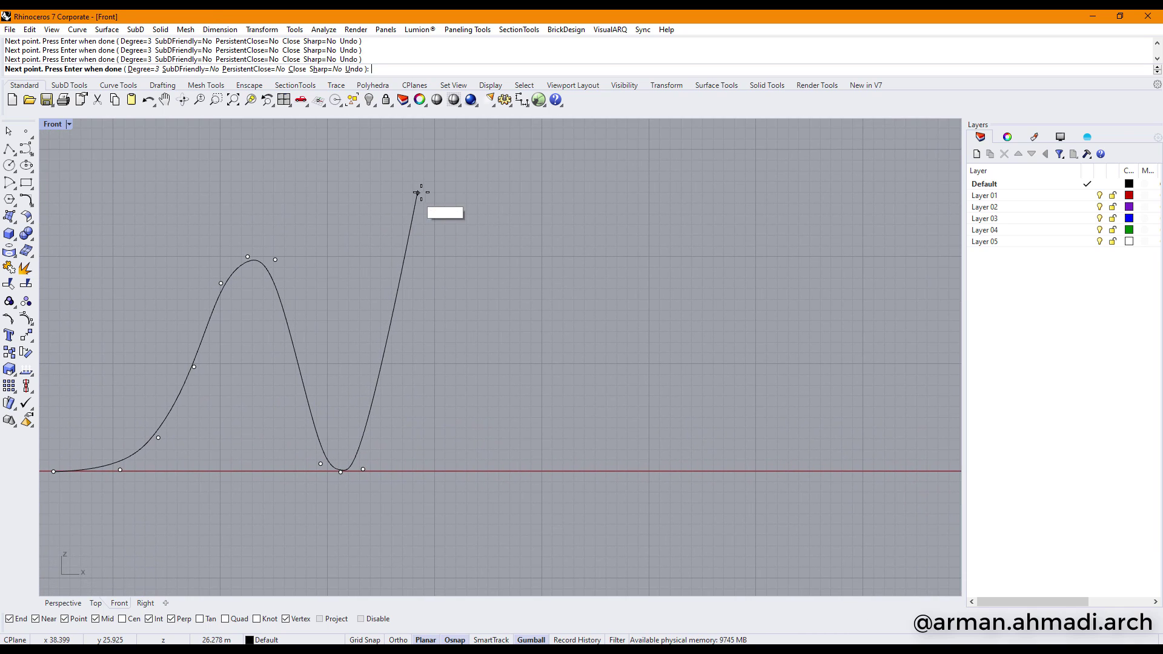
left_click(421, 192)
left_click(440, 177)
left_click(460, 181)
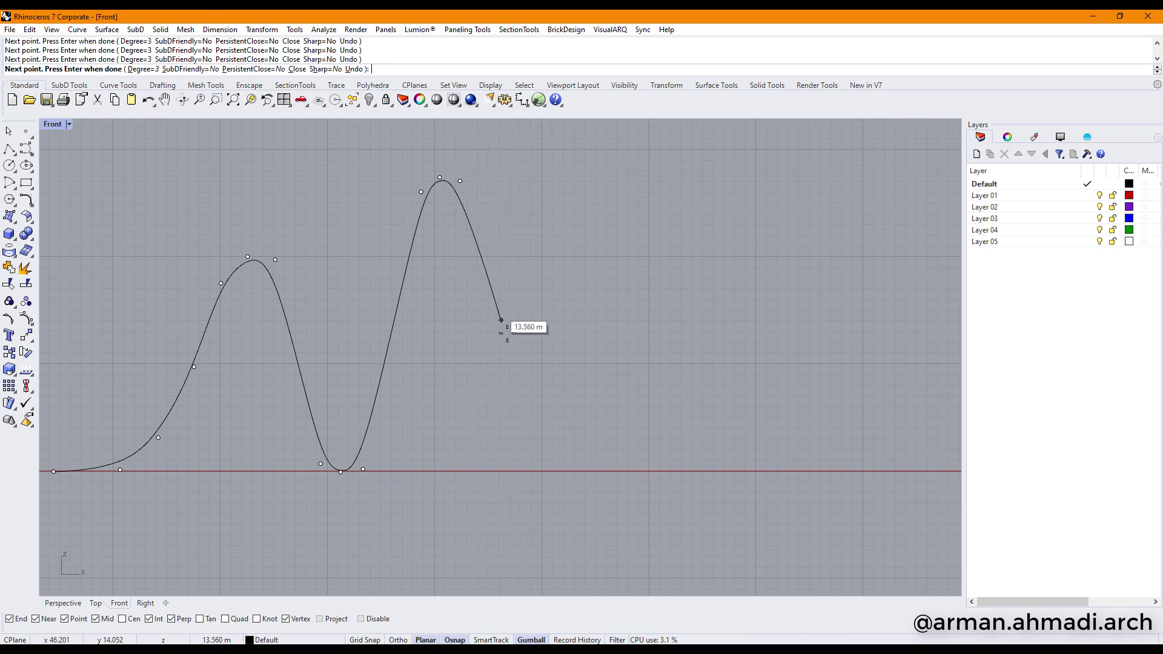
left_click(506, 388)
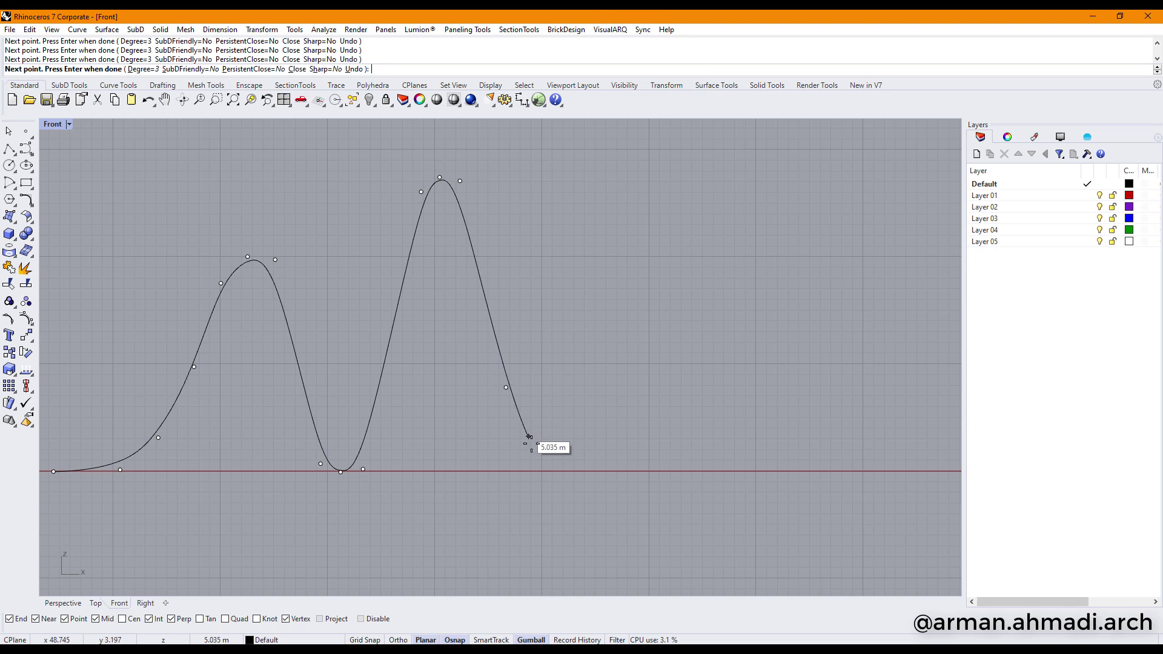
left_click(534, 446)
left_click(552, 461)
left_click(564, 467)
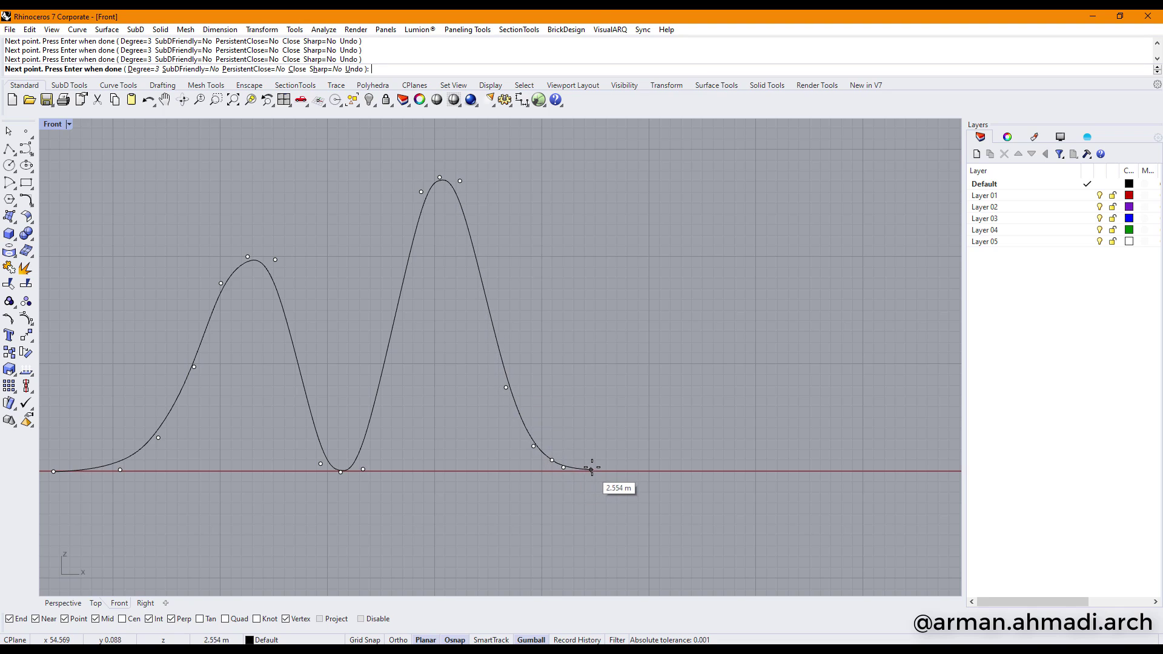
left_click(591, 467)
right_click_drag(654, 301, 547, 338)
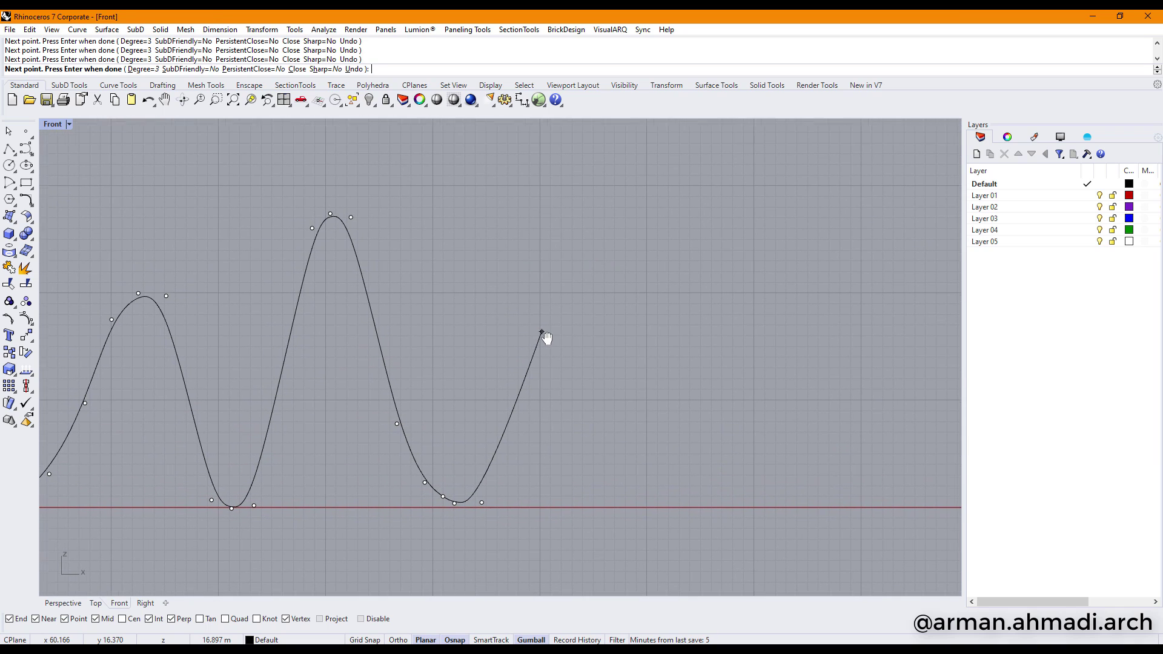
left_click(510, 309)
left_click(527, 293)
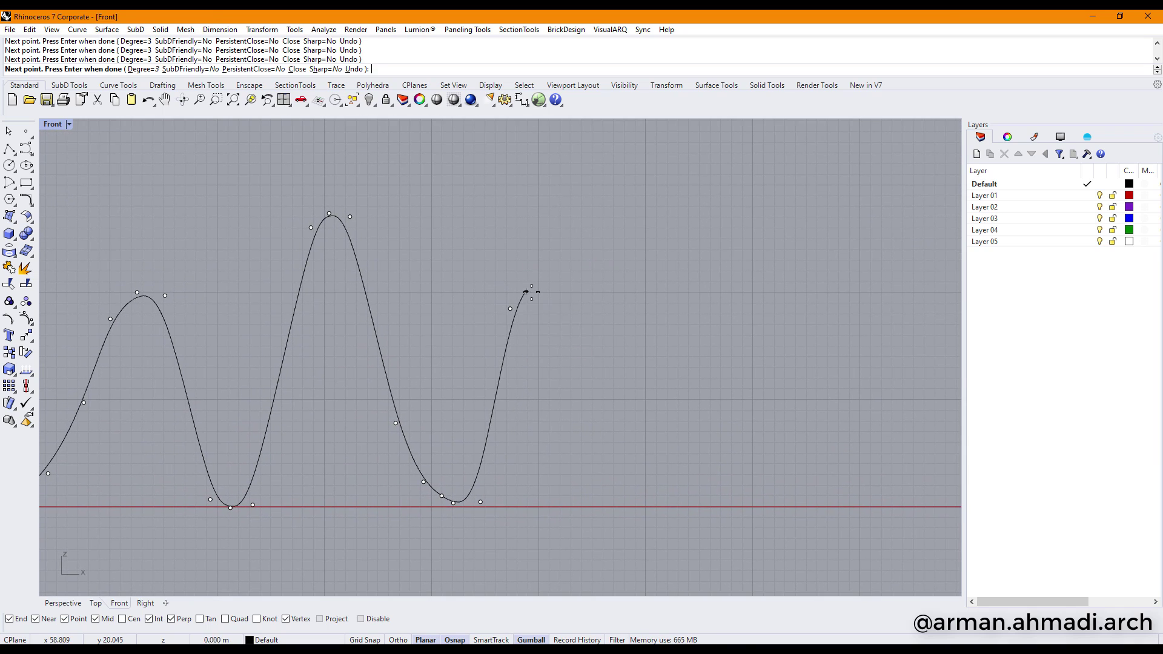
left_click(539, 293)
key("ctrl+z")
key("ctrl+z")
key("ctrl+z")
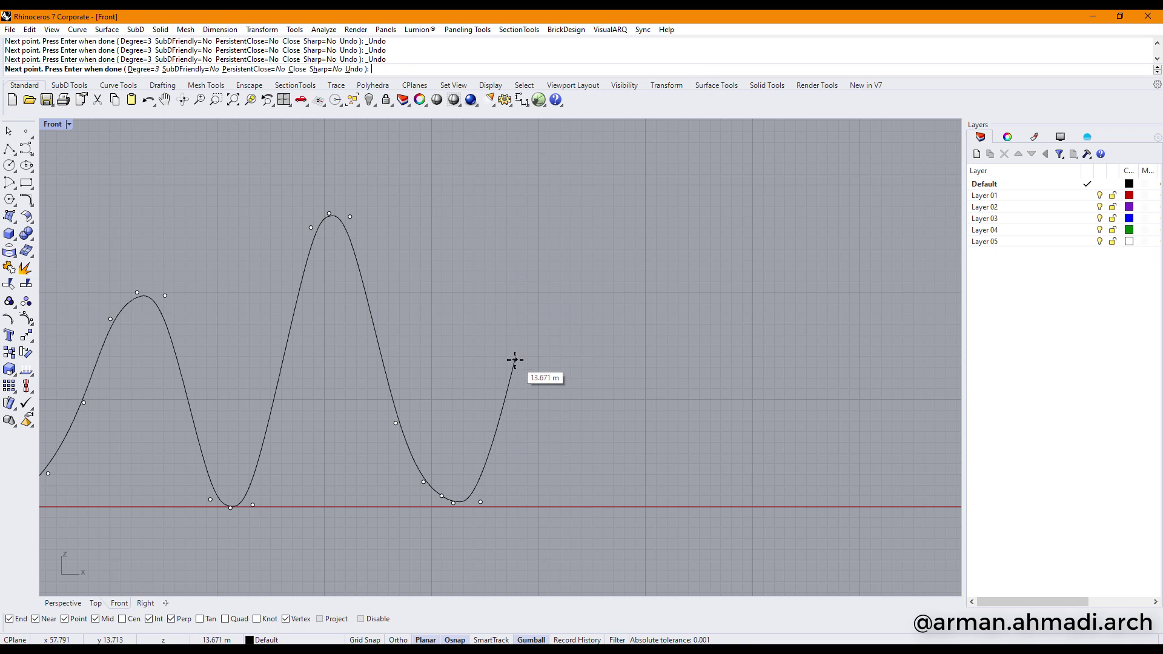
Add a narrow third hump about 14 m high to the curve and bring it back down to the ground axis
left_click(515, 357)
left_click(538, 360)
left_click(543, 381)
left_click(570, 499)
left_click(577, 507)
left_click(595, 507)
left_click(607, 501)
Continue the curve with a fourth hump about 30 m high, with a long rising slope and a steep drop into a valley
left_click(761, 199)
left_click(783, 183)
left_click(801, 189)
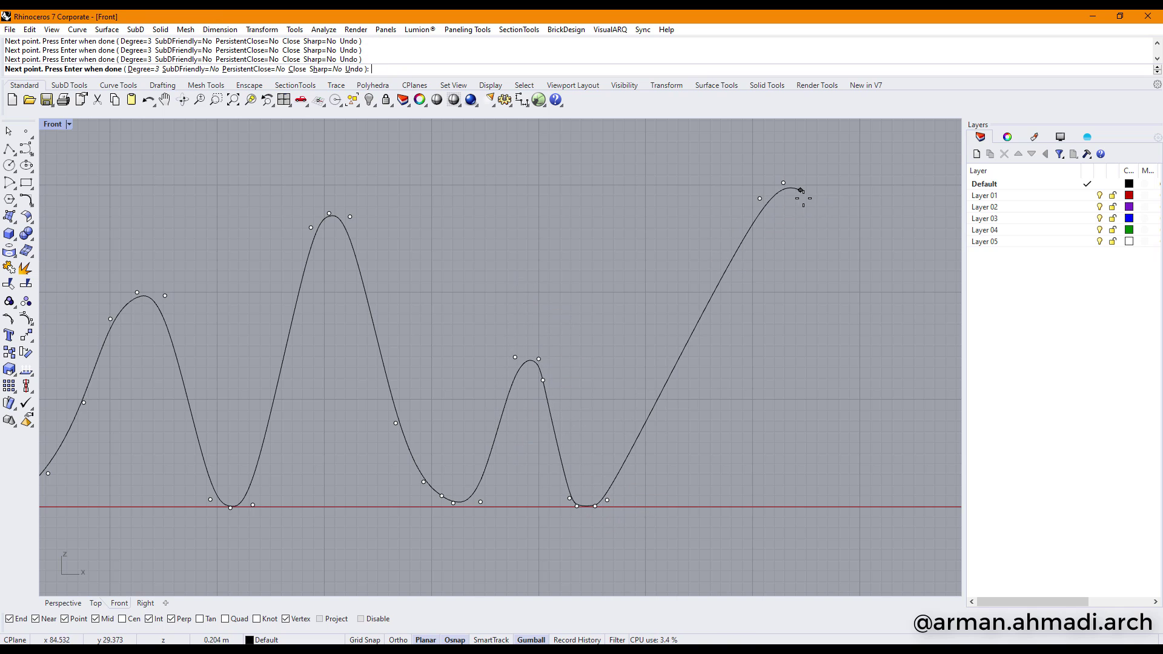
left_click(809, 211)
right_click_drag(889, 481, 791, 476)
scroll(720, 455, "down", 6)
left_click(740, 466)
left_click(751, 472)
left_click(785, 458)
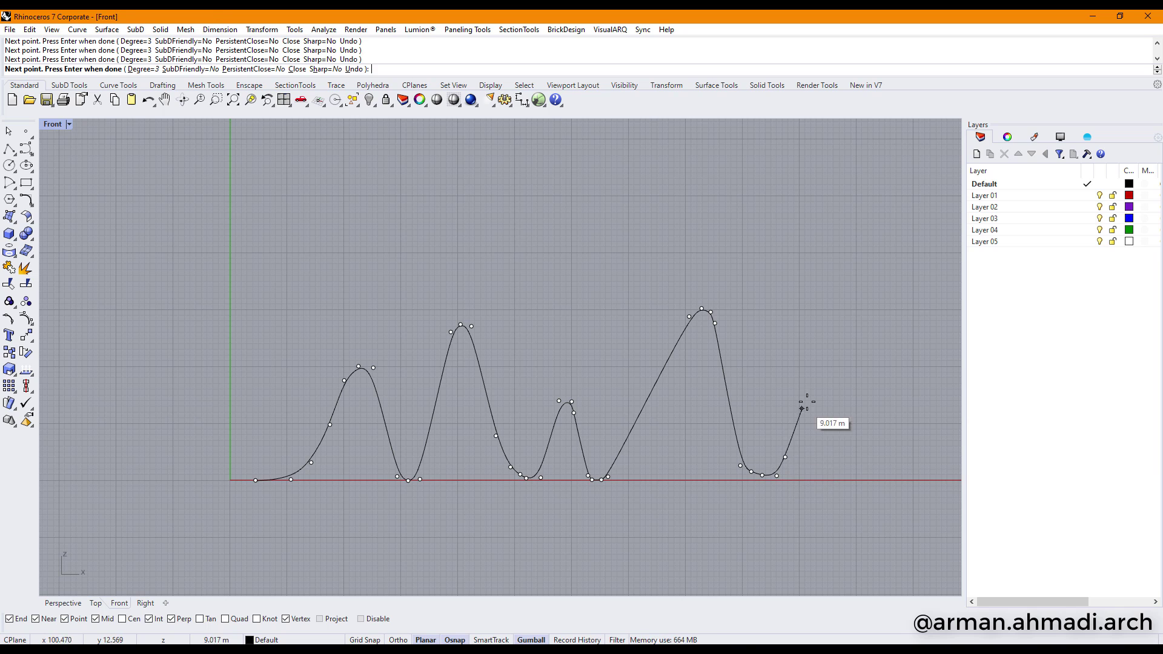
Finish the curve with a fifth hump about 14 m high and a flat tail along the ground axis
left_click(807, 402)
left_click(809, 398)
key("ctrl+z")
scroll(822, 411, "up", 10)
left_click(806, 404)
scroll(734, 408, "down", 10)
left_click(783, 464)
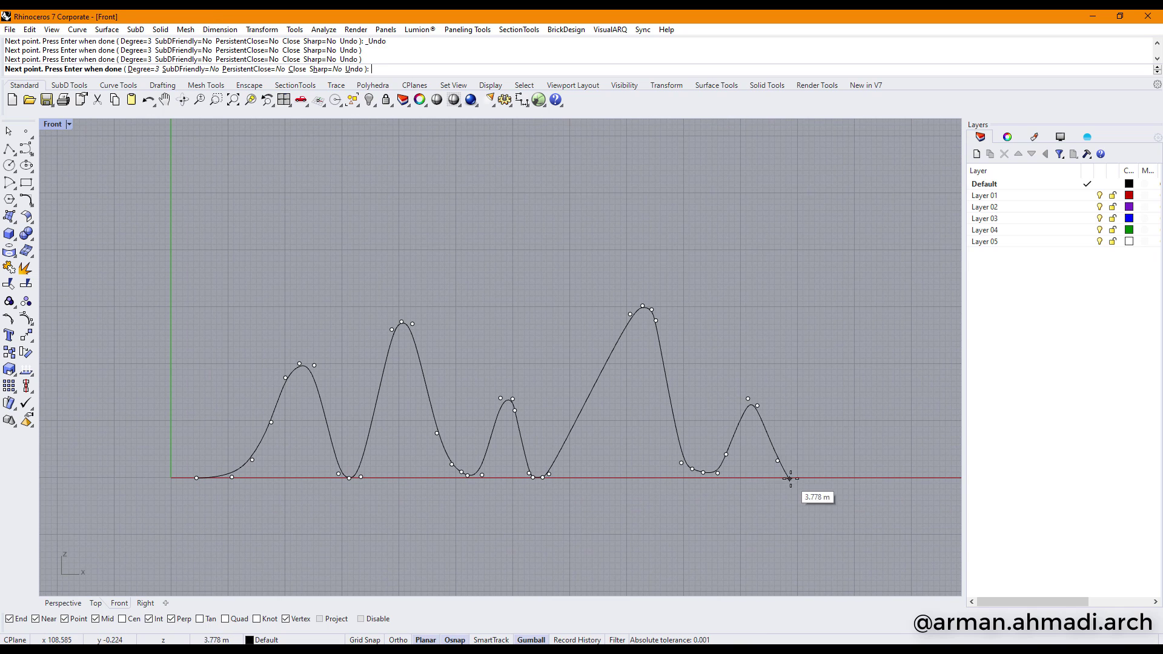
left_click(794, 475)
left_click(893, 475)
key("Return")
Shift the low control point in the valley between the fourth and fifth humps about 2 m toward the fourth hump
scroll(836, 476, "down", 6)
right_click_drag(751, 474, 605, 455)
scroll(612, 457, "up", 16)
right_click_drag(519, 446, 501, 505)
scroll(501, 505, "up", 4)
left_click(527, 437)
left_click(537, 443)
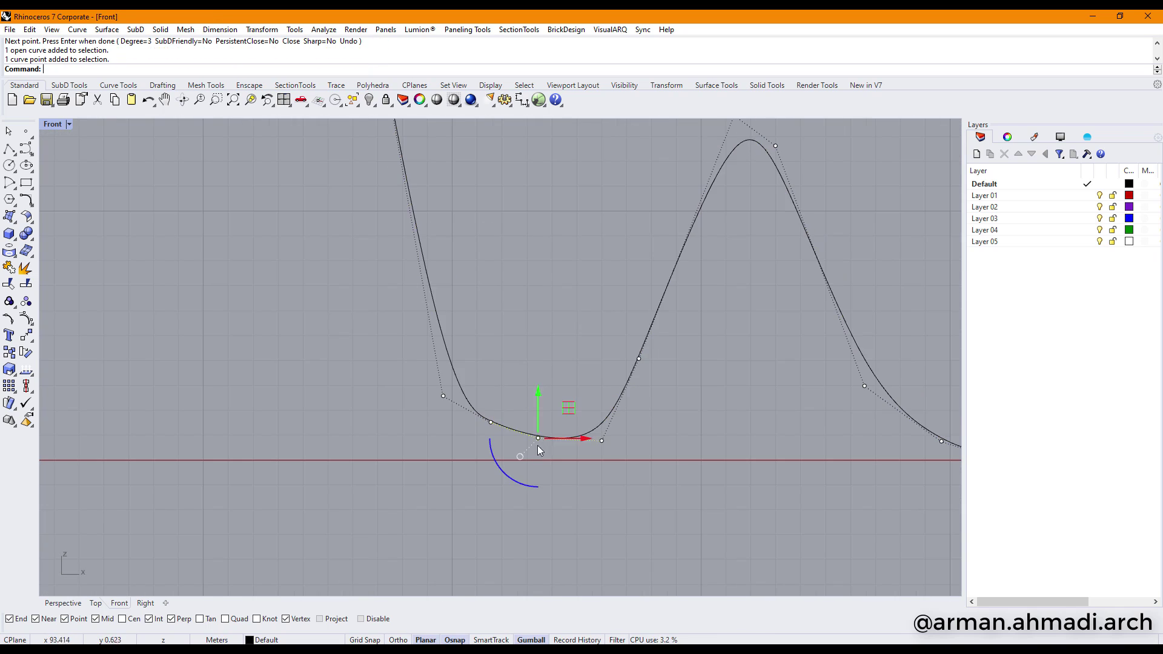
left_click_drag(566, 409, 519, 405)
left_click(496, 423)
Convert the whole wavy curve to a SubD-friendly curve with MakeSubDFriendly
scroll(555, 387, "down", 12)
scroll(555, 387, "down", 6)
right_click_drag(427, 416, 412, 448)
left_click(426, 405)
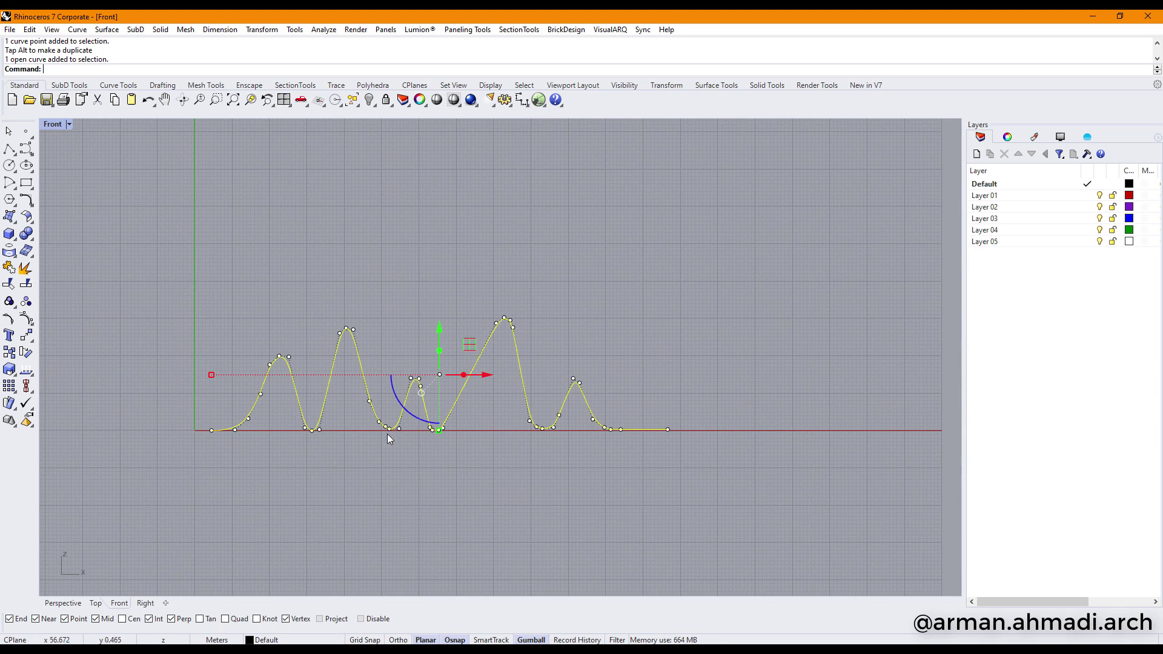
right_click_drag(466, 391, 512, 377)
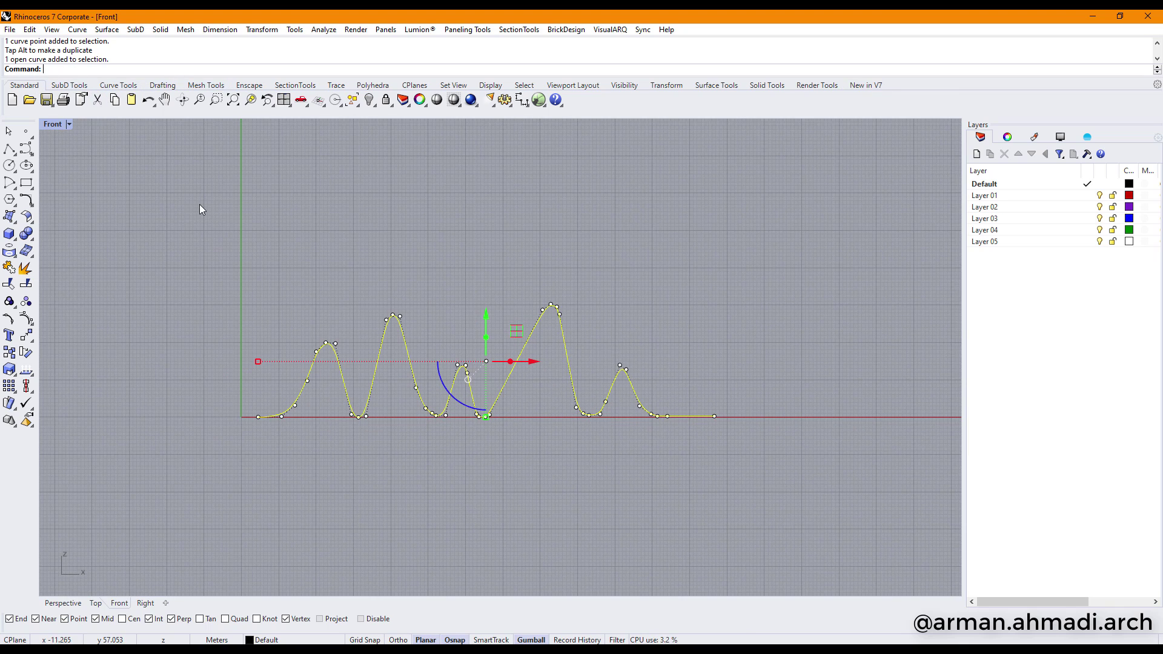
type("riend")
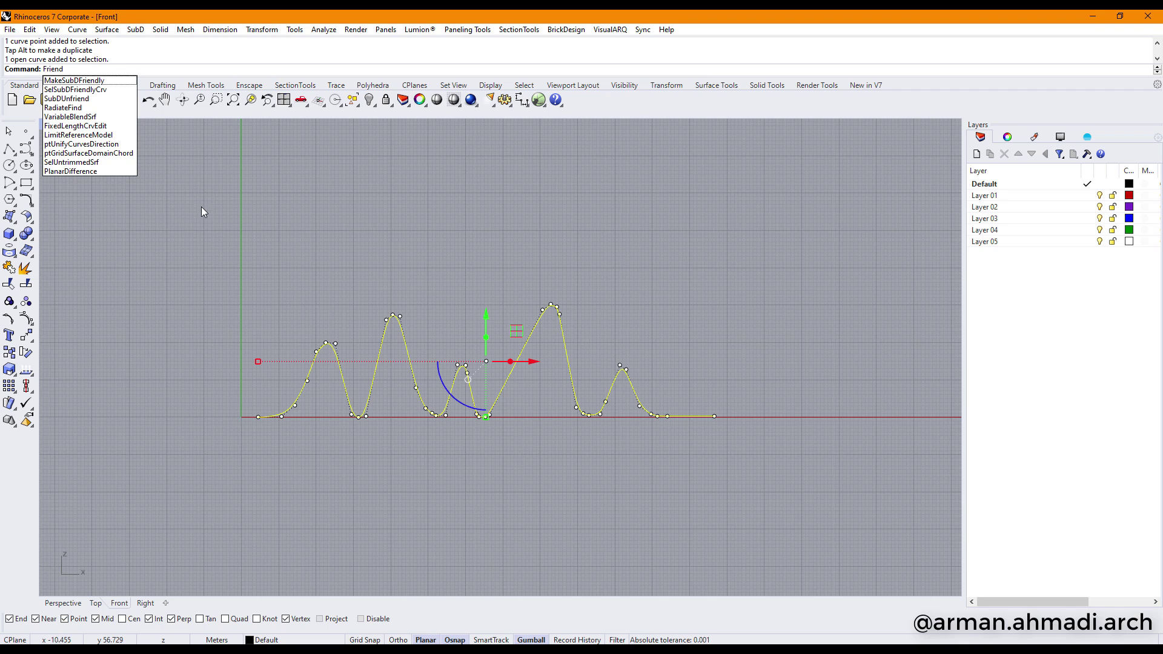
left_click(90, 83)
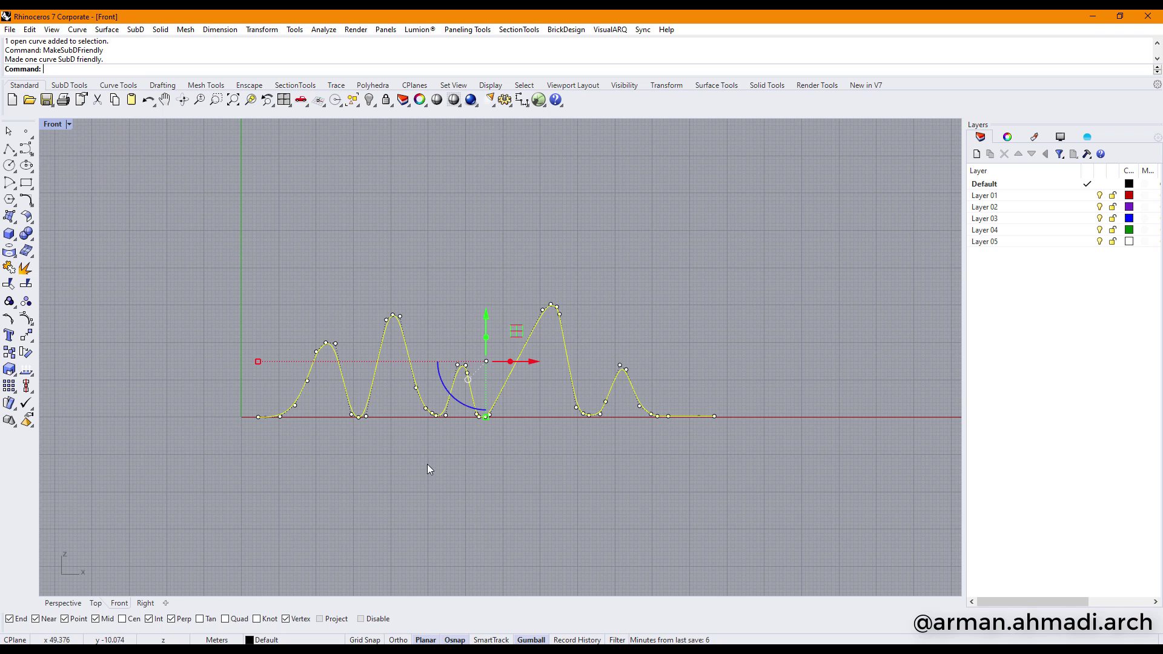
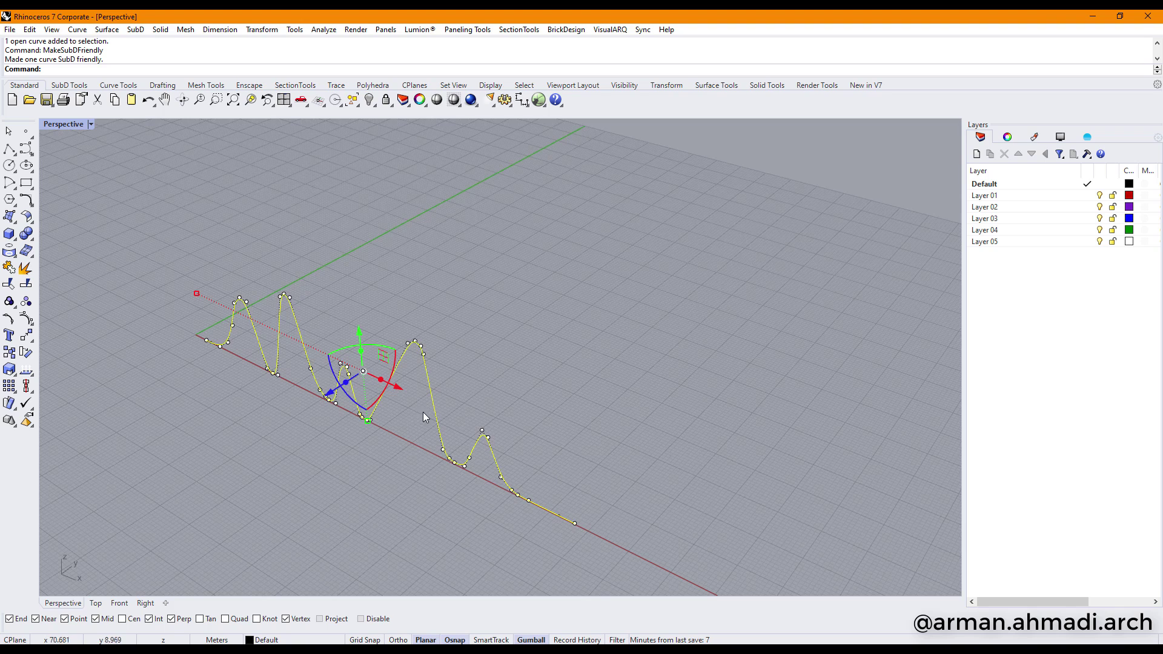
Extrude the wavy curve in the Perspective view along the Y direction into a SubD ribbon surface
left_click_drag(311, 394, 389, 383)
scroll(461, 381, "down", 2)
key("Escape")
mouse_move(537, 394)
right_mouse_down()
mouse_move(520, 423)
mouse_move(481, 368)
mouse_move(644, 358)
mouse_move(578, 368)
mouse_move(588, 361)
right_mouse_up()
scroll(329, 343, "up", 5)
right_click_drag(316, 388, 404, 376)
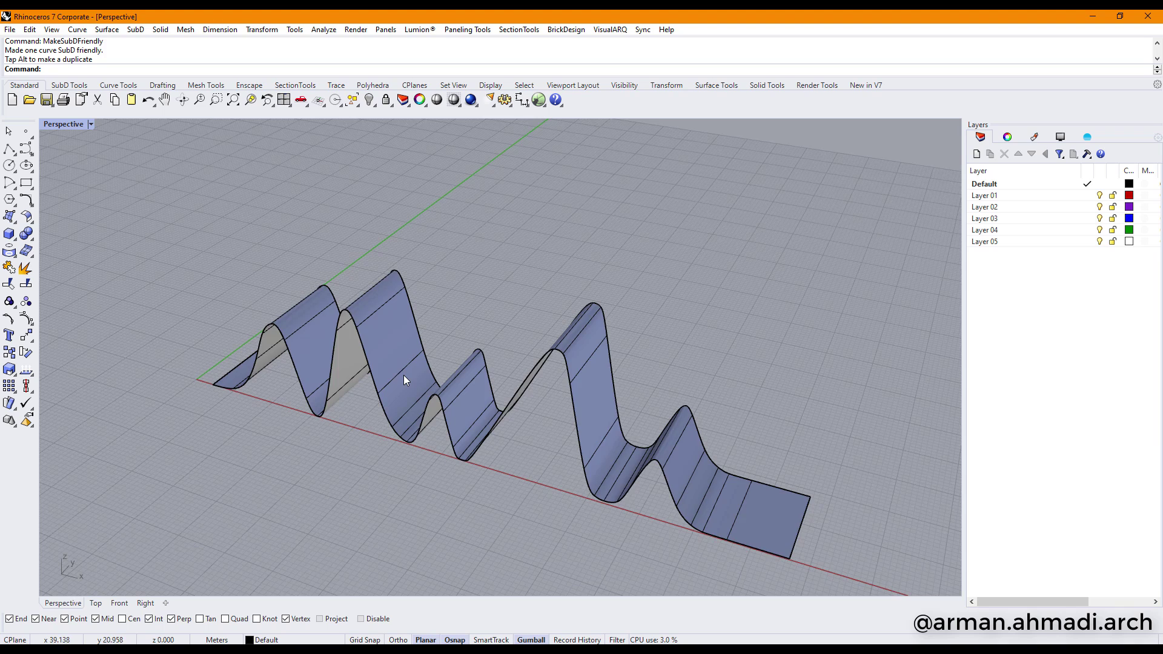
Flip the direction of the wavy SubD surface and clear the selection
scroll(404, 377, "down", 1)
left_click(404, 363)
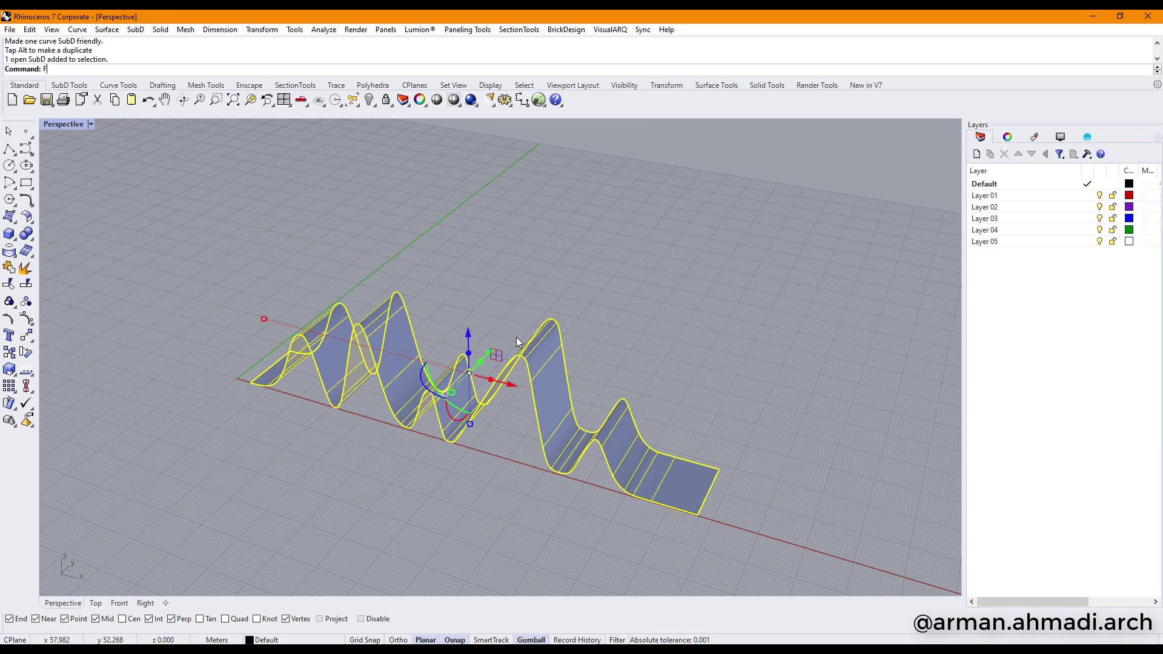
key("Return")
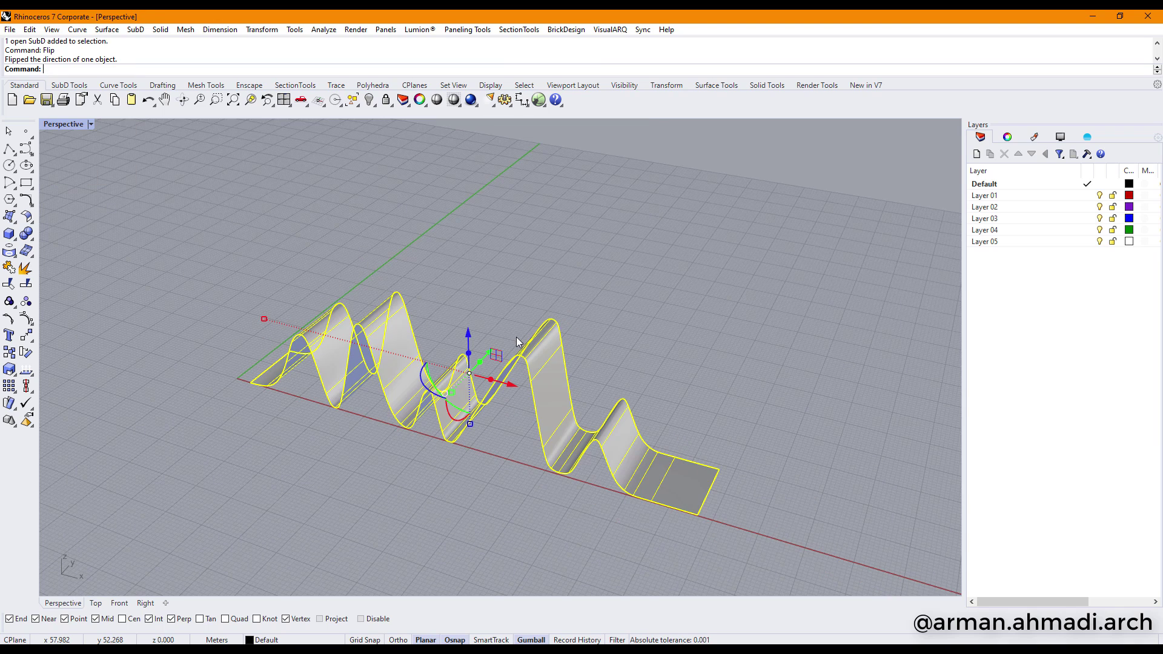
mouse_move(516, 337)
right_mouse_down()
mouse_move(528, 358)
mouse_move(497, 393)
mouse_move(546, 359)
mouse_move(519, 369)
right_mouse_up()
key("Escape")
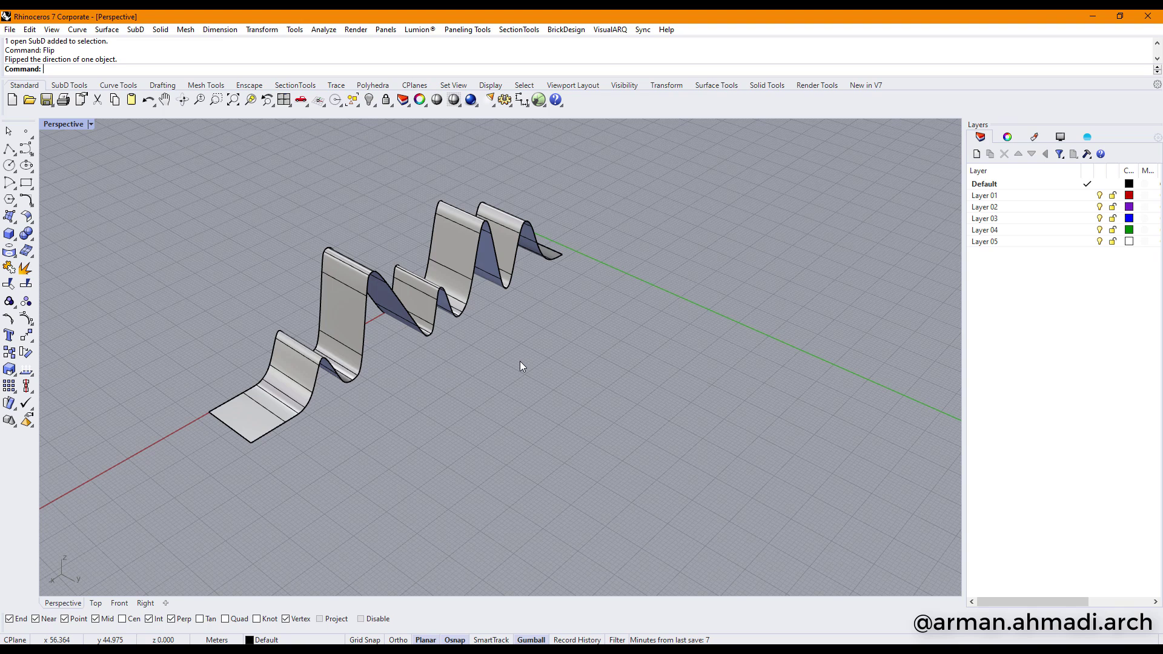
right_click_drag(493, 393, 295, 412)
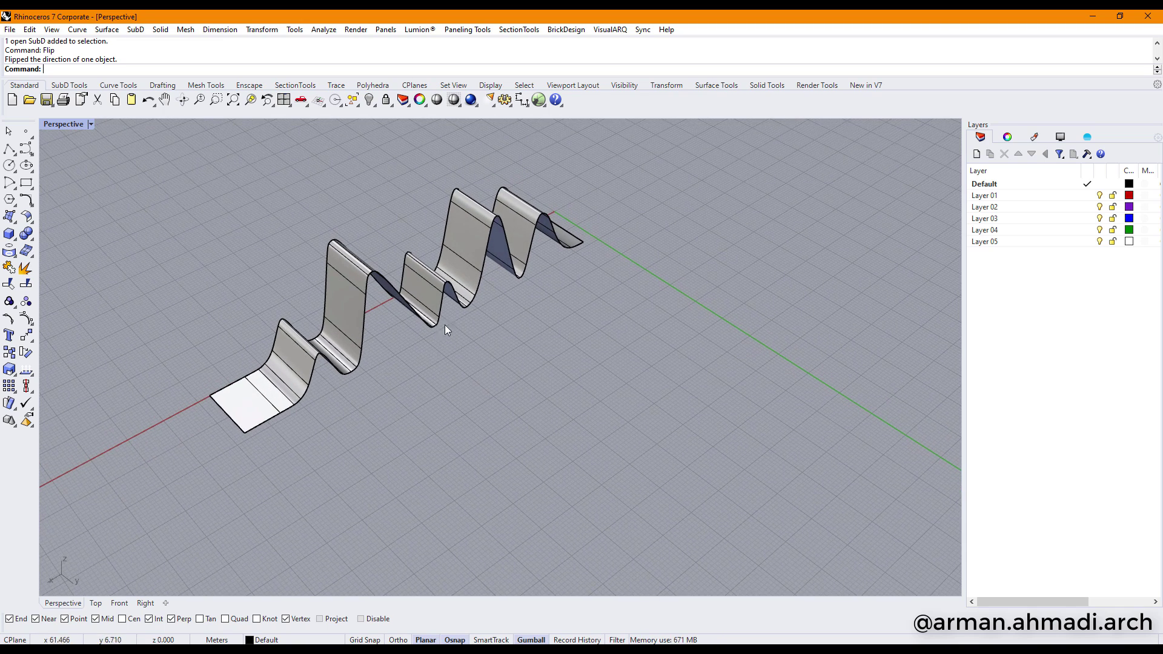
right_click_drag(521, 313, 548, 320)
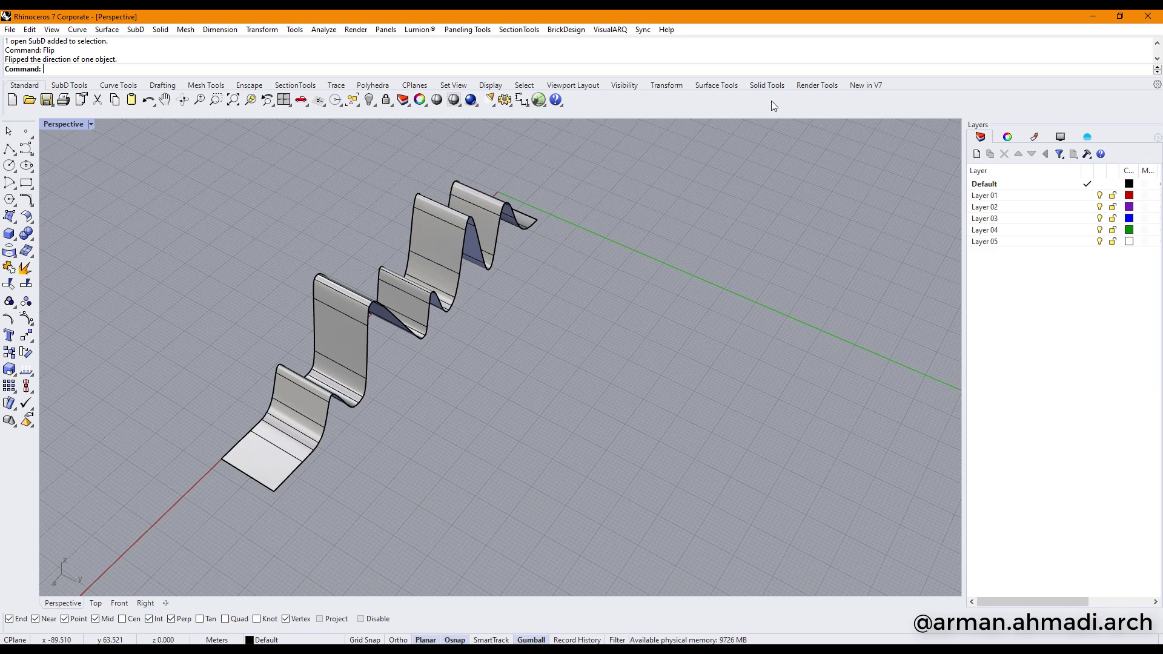
Display the Selection Filter and restrict selection to SubD edges only
left_click(618, 639)
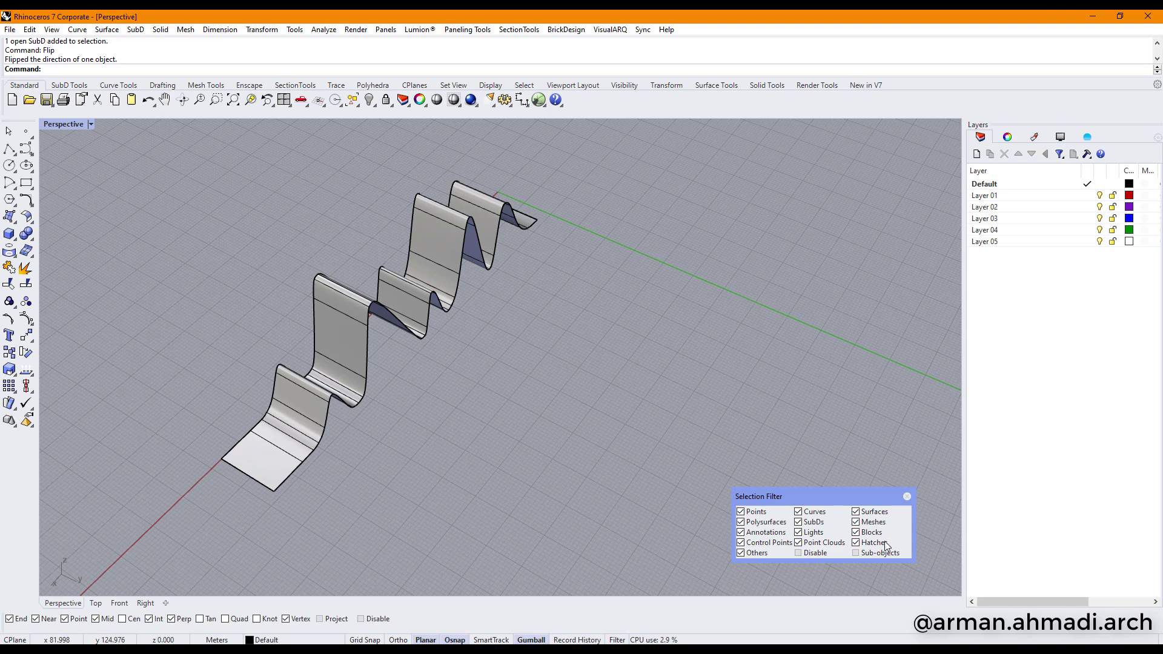
left_click(69, 85)
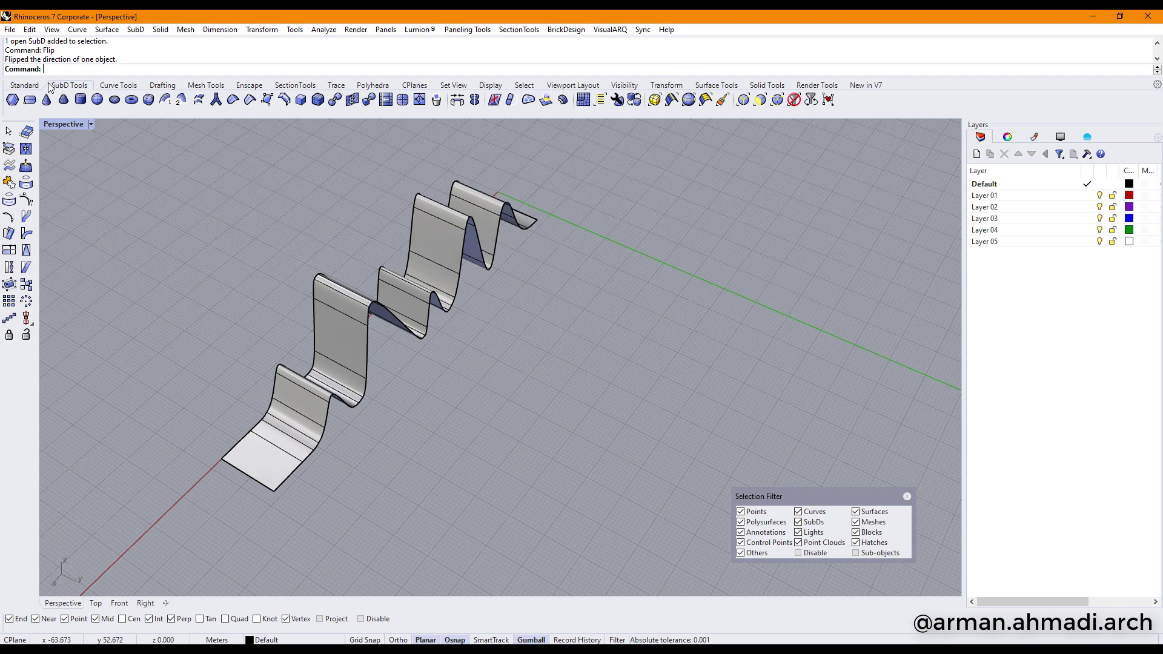
left_click(745, 101)
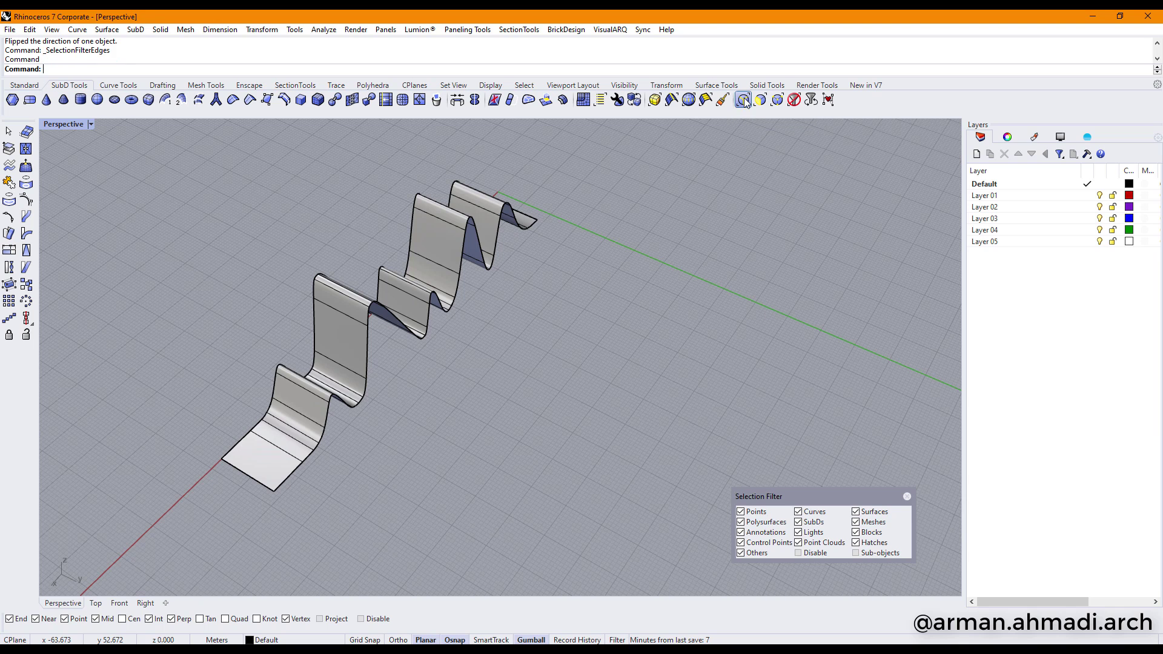
Select the ribbon's boundary edge loop, then deselect the long side lying along the X axis so the opposite long side stays selected
double_click(309, 457)
right_click_drag(414, 395, 516, 379)
right_click_drag(493, 283, 524, 383)
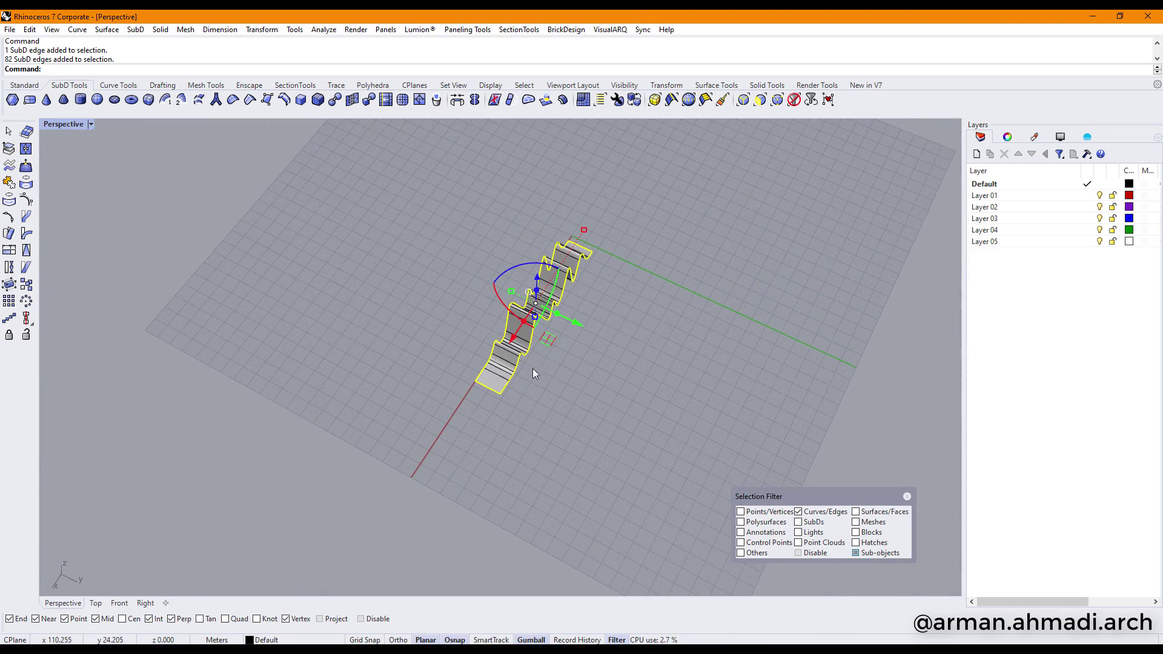
right_click_drag(611, 264, 658, 315)
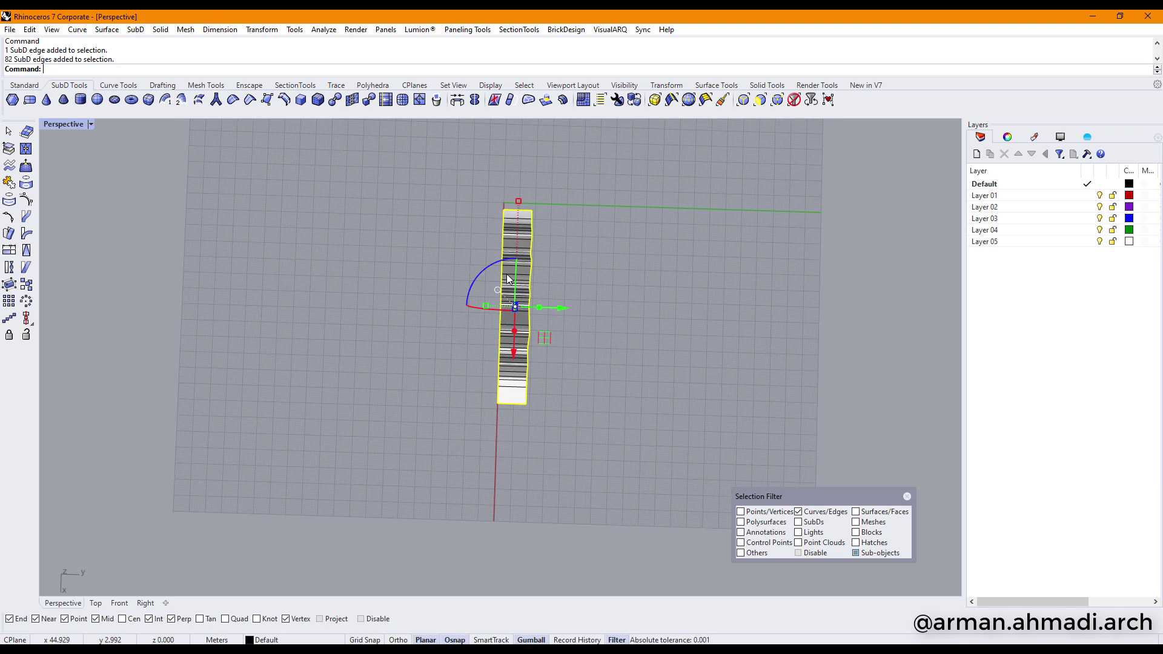
left_click_drag(527, 161, 438, 459, "ctrl")
right_click_drag(596, 394, 610, 311)
scroll(609, 306, "up", 5)
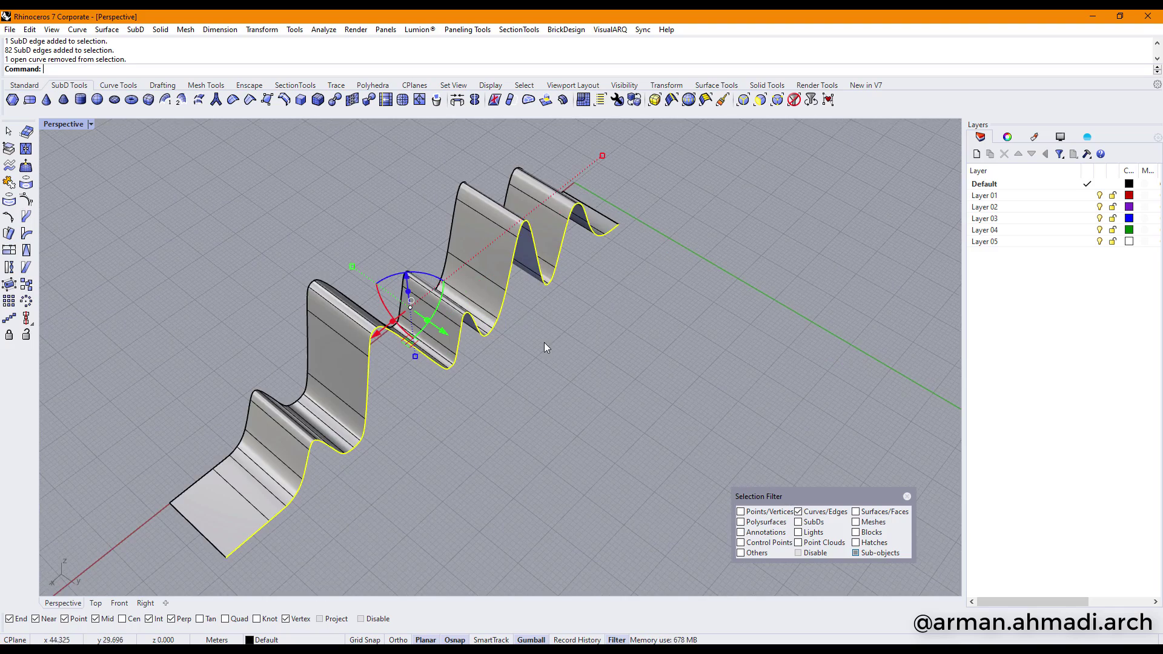
Flatten the selected long side to ground level with SetPt, using Set Z only, Align to World, and the flat end's outer corner
right_click_drag(531, 377, 425, 410)
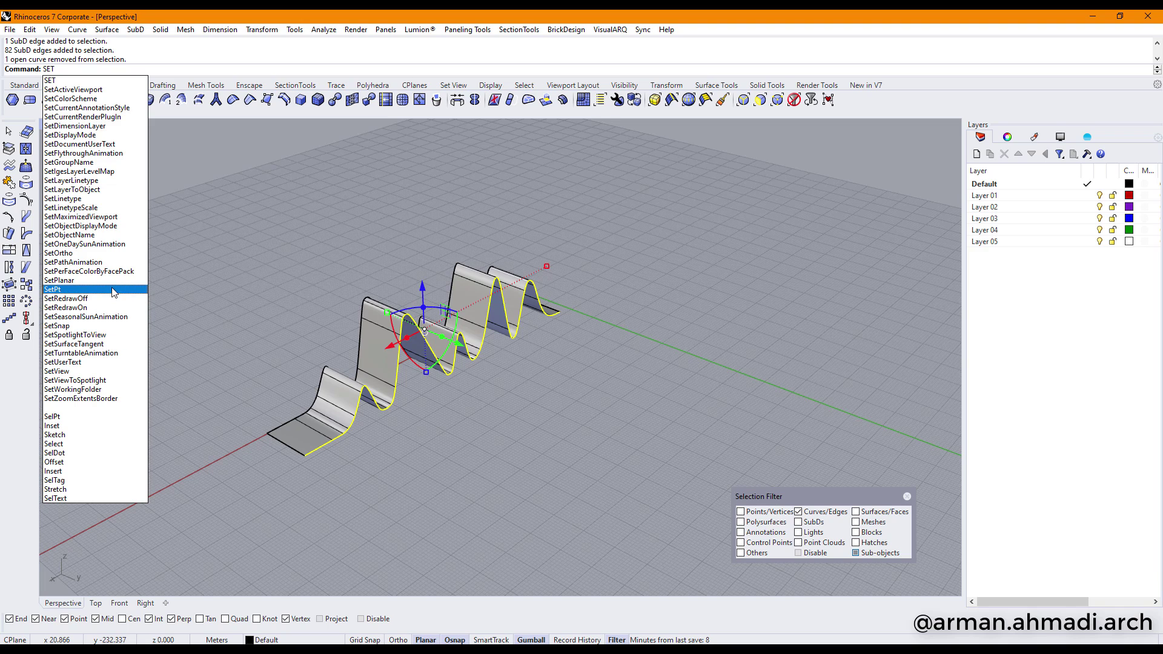
left_click(71, 290)
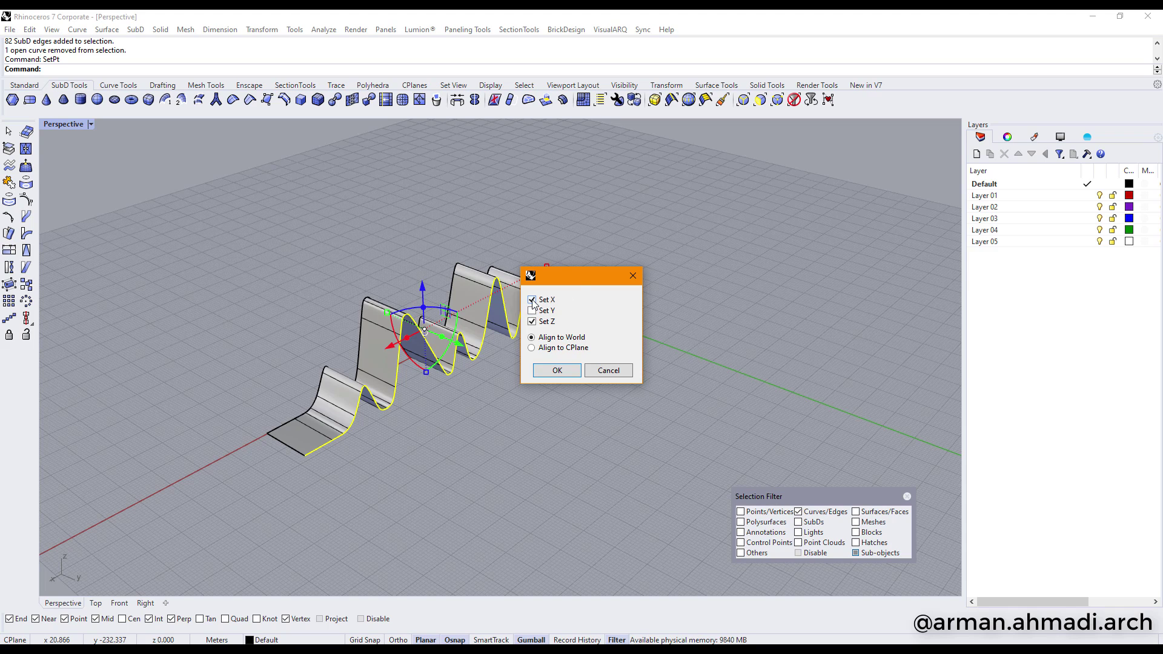
left_click(552, 371)
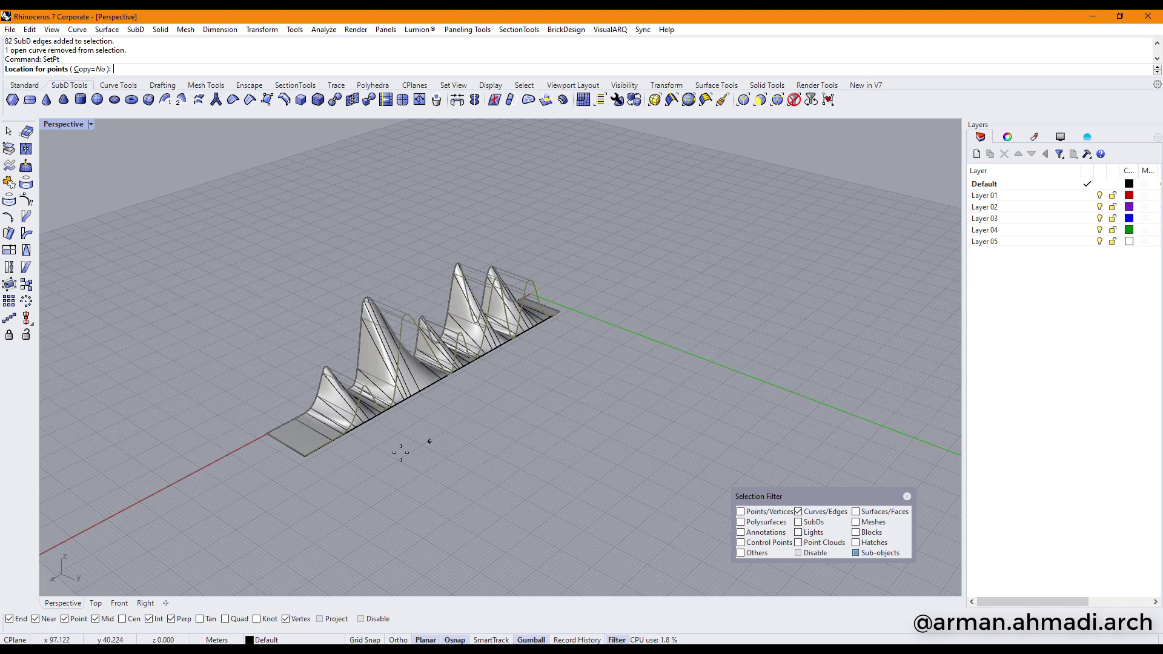
left_click(305, 456)
scroll(412, 445, "down", 4)
right_click_drag(412, 445, 717, 371)
key("Escape")
scroll(525, 402, "up", 3)
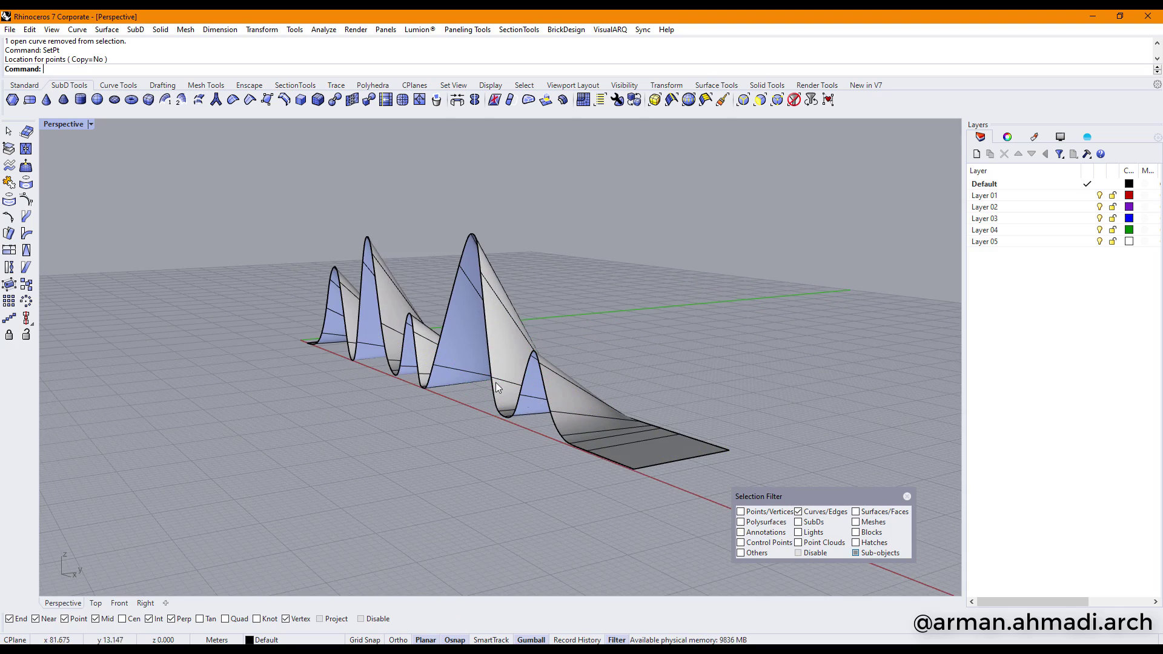
right_click_drag(398, 390, 646, 344)
right_click_drag(500, 410, 548, 427)
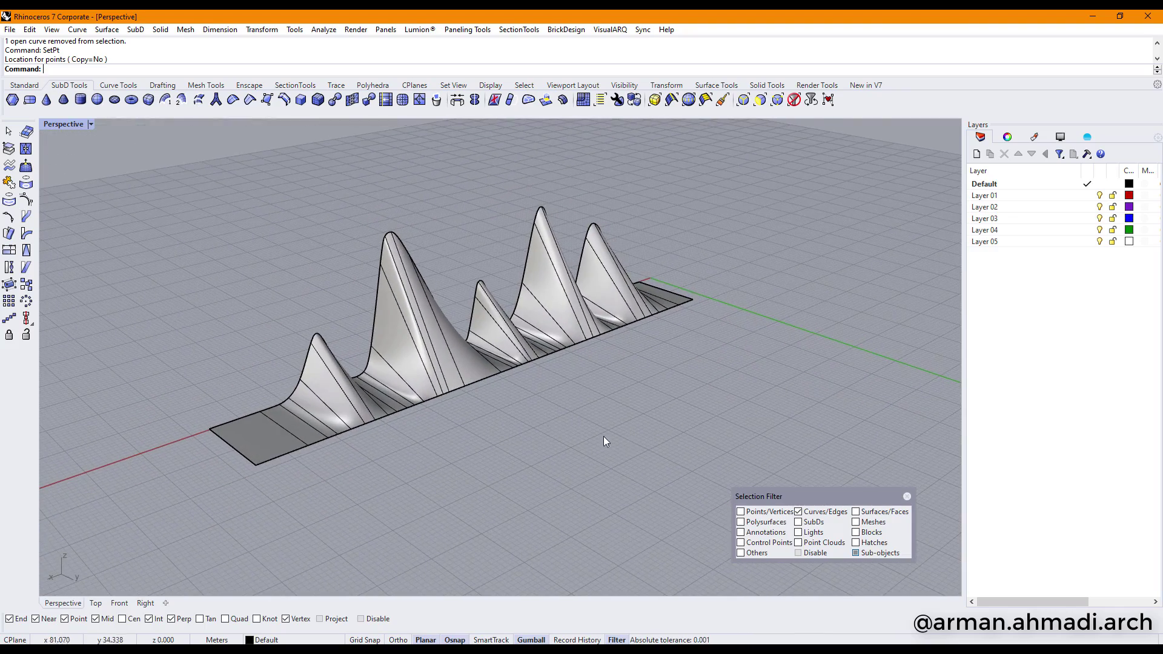
Raise three adjacent edges on the flattened side, at the base of the hump nearest the flat end, to start a low arch
scroll(379, 438, "up", 5)
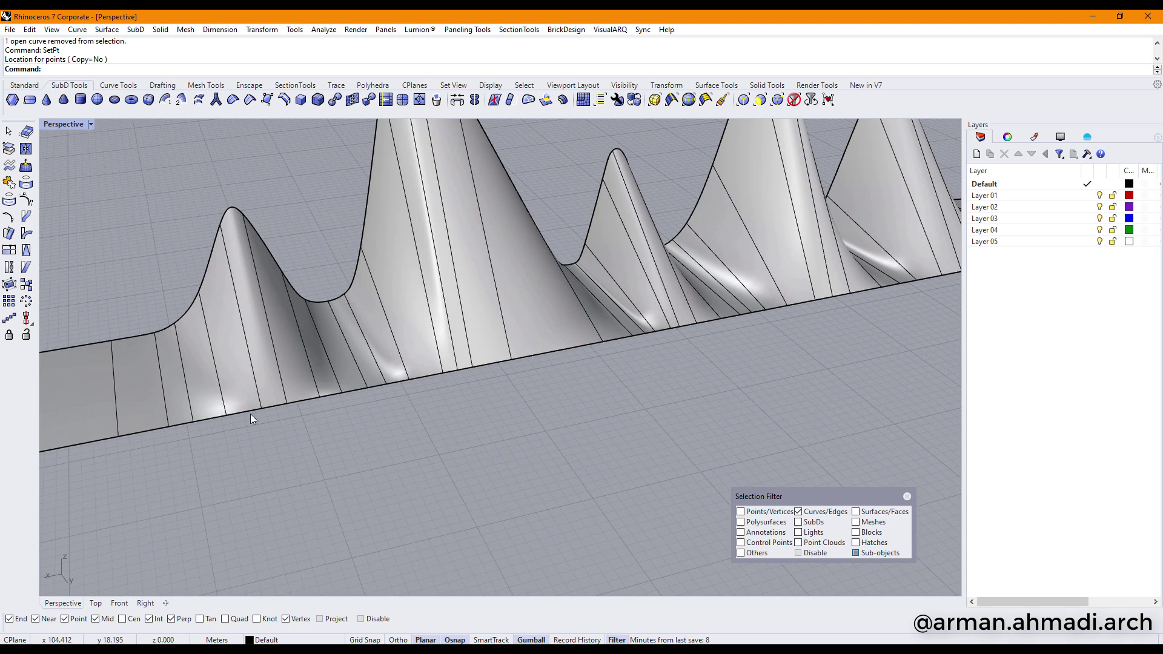
scroll(251, 419, "up", 2)
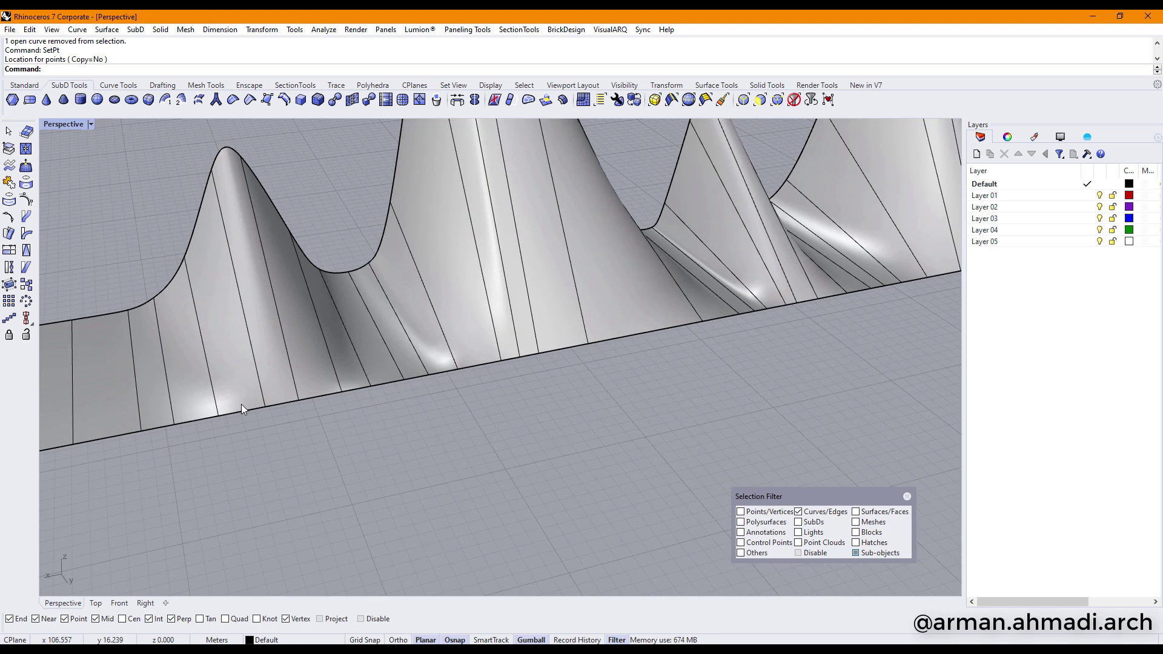
left_click(238, 412)
scroll(285, 405, "up", 2)
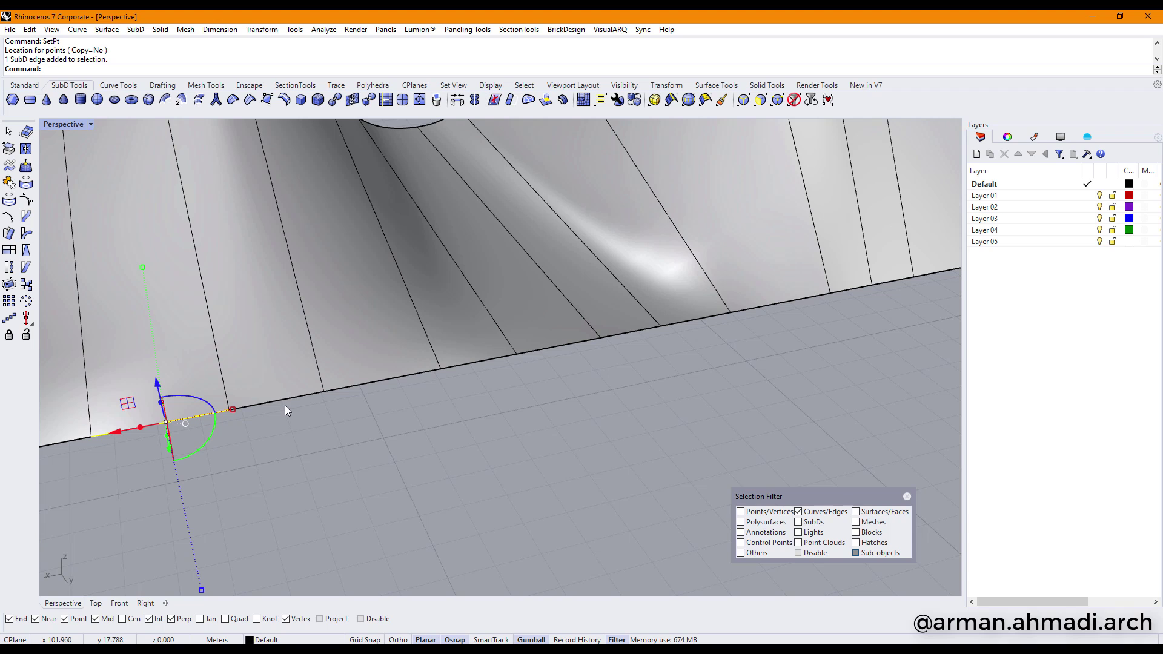
left_click(283, 400, "shift")
left_click(366, 387, "shift")
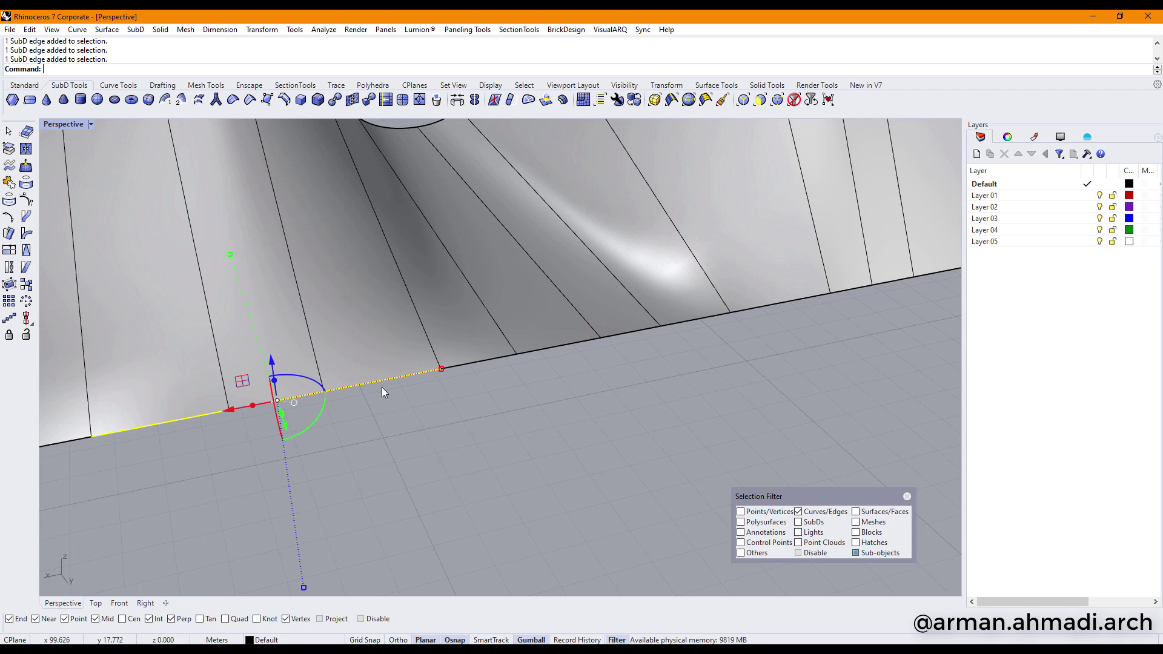
scroll(376, 388, "down", 4)
left_click_drag(448, 280, 449, 244)
Keep only the middle edge of the raised arch selected and lift it higher into a rounded crest
right_click_drag(545, 363, 479, 362)
scroll(286, 331, "up", 5)
left_click(297, 323, "ctrl")
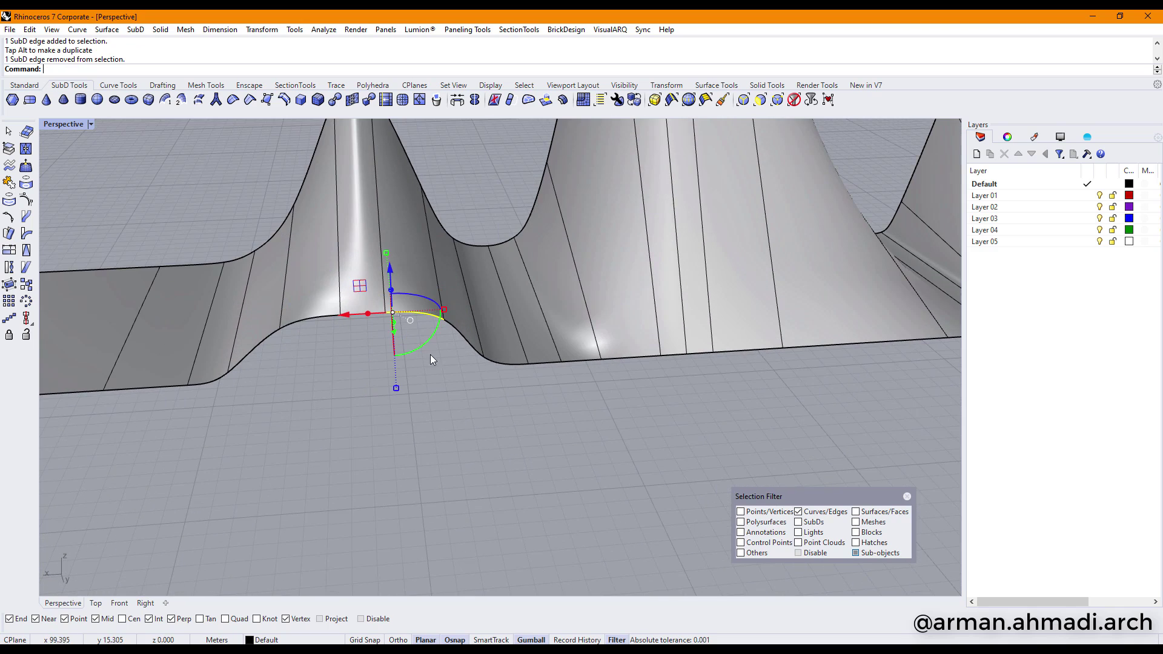
left_click(430, 320, "ctrl")
right_click_drag(438, 366, 536, 283)
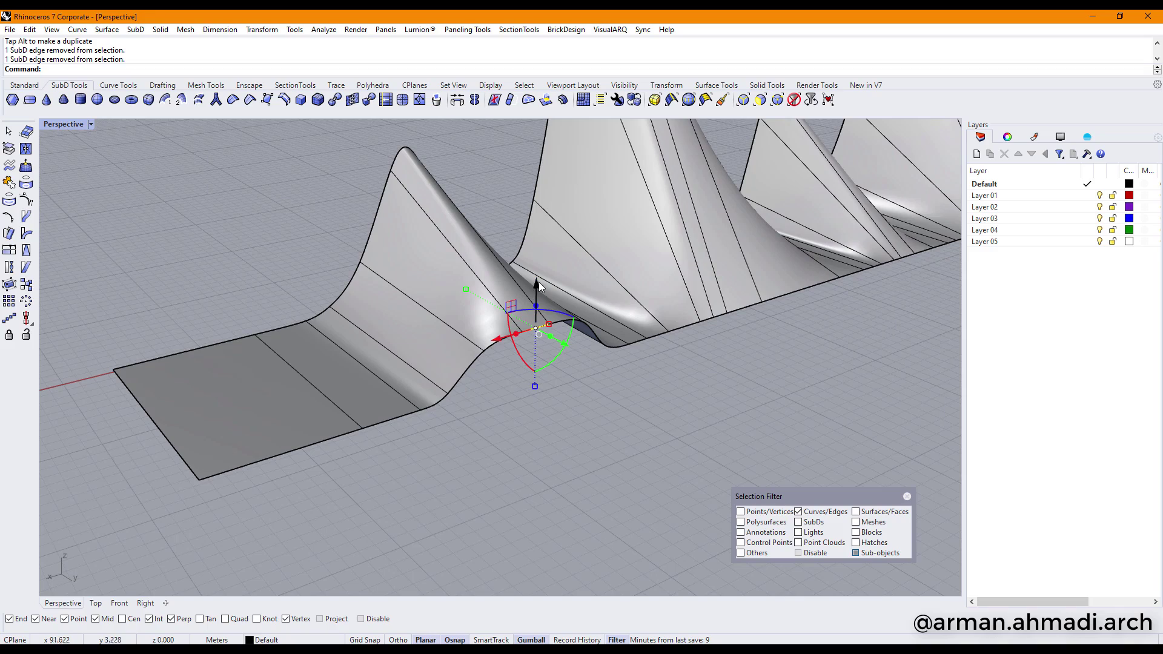
left_click_drag(537, 289, 537, 205)
Add the slope edges on both sides of that crest to the selection and adjust them horizontally along the Y direction
right_click_drag(537, 209, 569, 471)
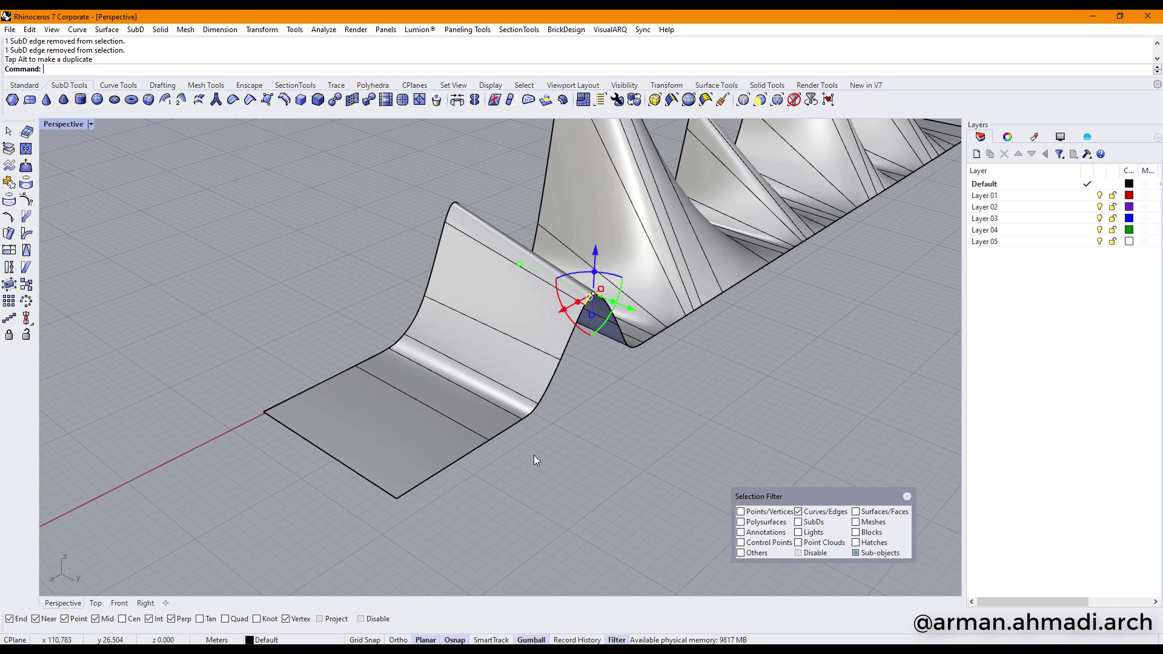
scroll(582, 431, "up", 4)
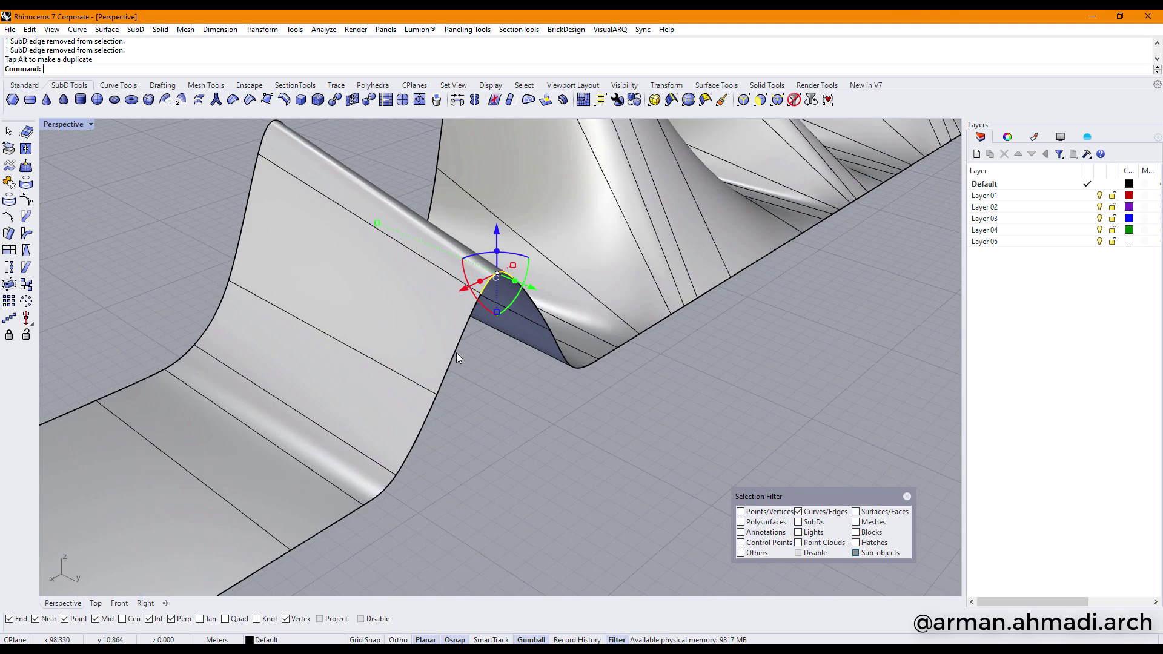
left_click(453, 351, "shift")
left_click(423, 425, "shift")
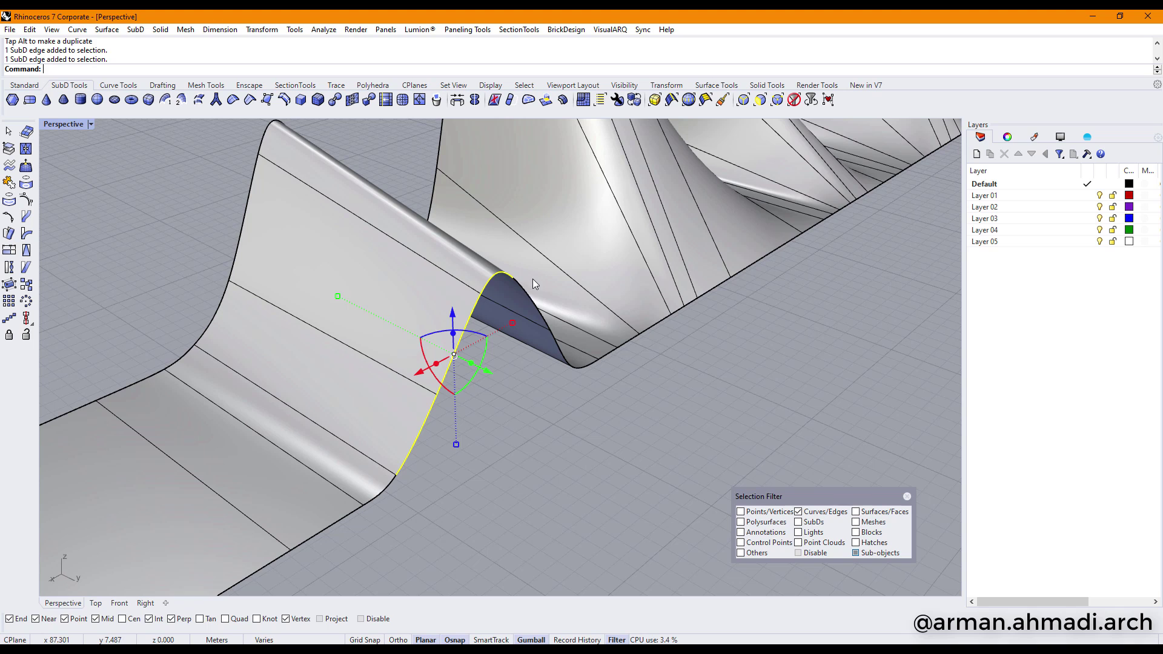
left_click(526, 294, "shift")
right_click_drag(554, 344, 630, 293)
mouse_move(603, 298)
left_mouse_down()
mouse_move(585, 289)
mouse_move(624, 307)
left_mouse_up()
right_click_drag(739, 338, 291, 394)
left_click_drag(241, 409, 268, 401)
Select adjacent edges along the flattened base of the tallest hump and raise them to open a second arch
right_click_drag(268, 401, 494, 309)
right_click_drag(674, 419, 504, 464, "shift")
left_click(431, 489)
left_click(482, 476)
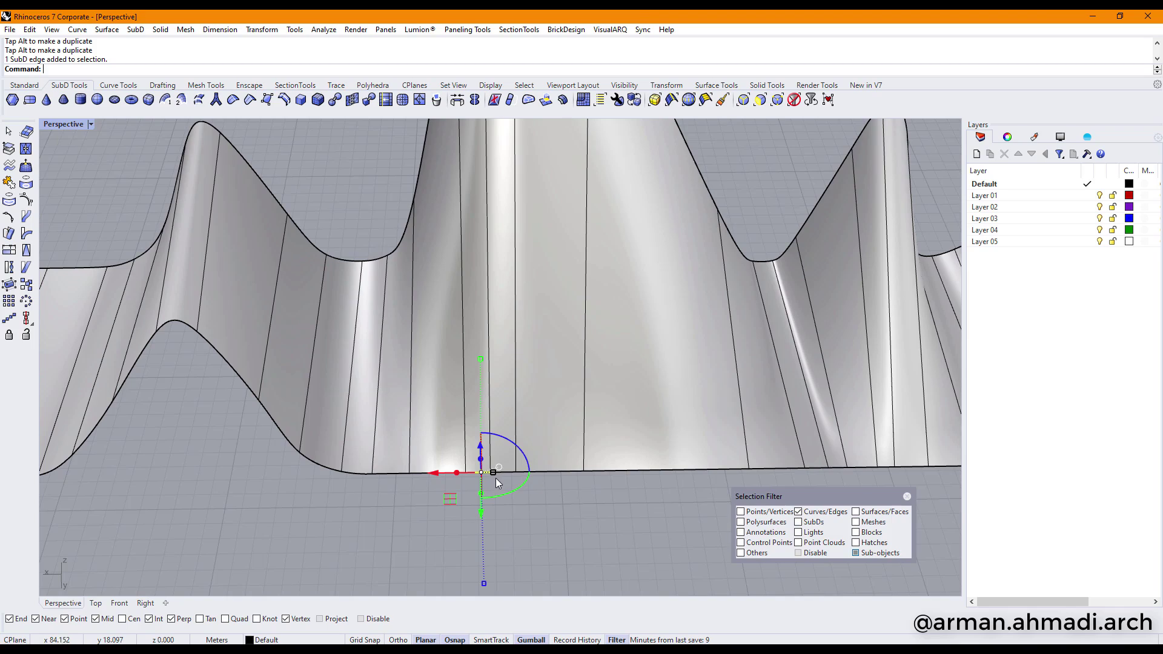
left_click(552, 471, "shift")
left_click(614, 471, "shift")
right_click_drag(615, 471, 568, 423)
left_click_drag(534, 332, 534, 240)
Narrow the selection to the tallest hump's open-side crest edges, lift them well above the neighbouring edges, and clear the selection
right_click_drag(553, 289, 627, 429)
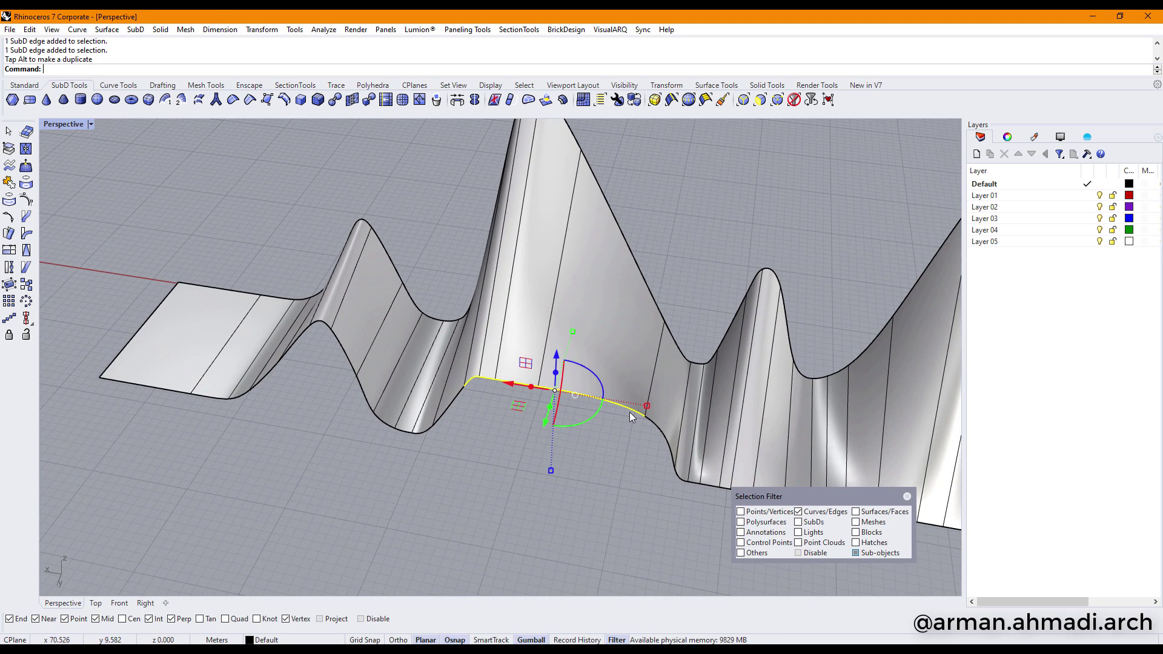
left_click(630, 409, "ctrl")
left_click(556, 426)
scroll(508, 400, "up", 4)
left_click(519, 386)
scroll(475, 382, "up", 4)
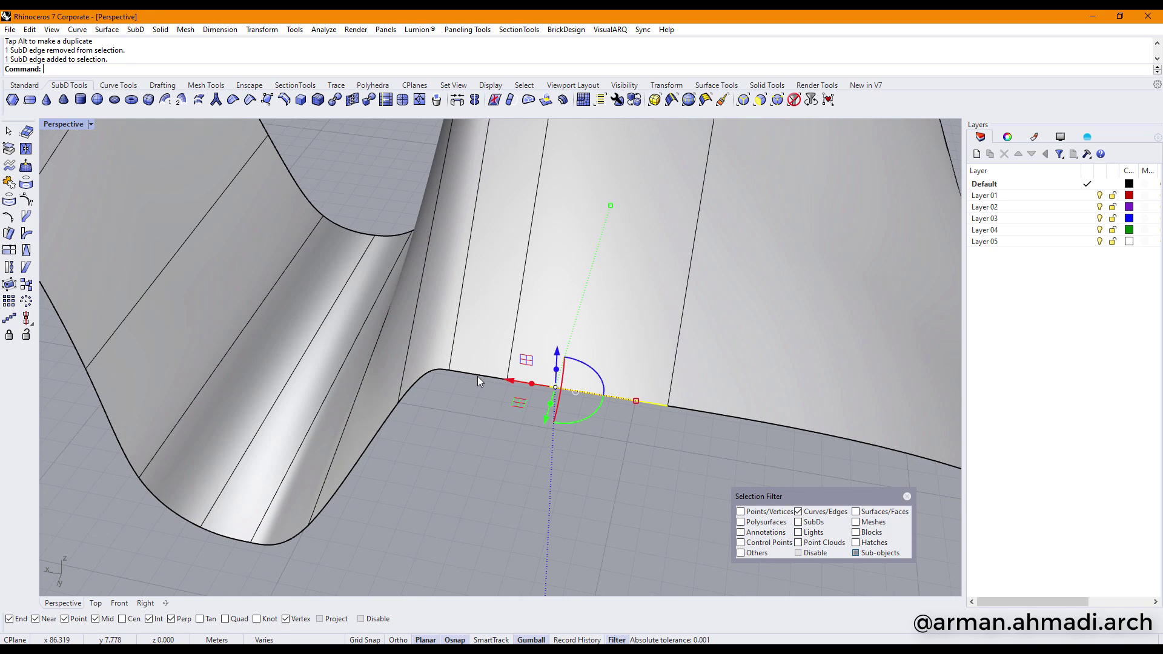
left_click(478, 377, "shift")
scroll(476, 382, "down", 5)
right_click_drag(475, 391, 513, 393)
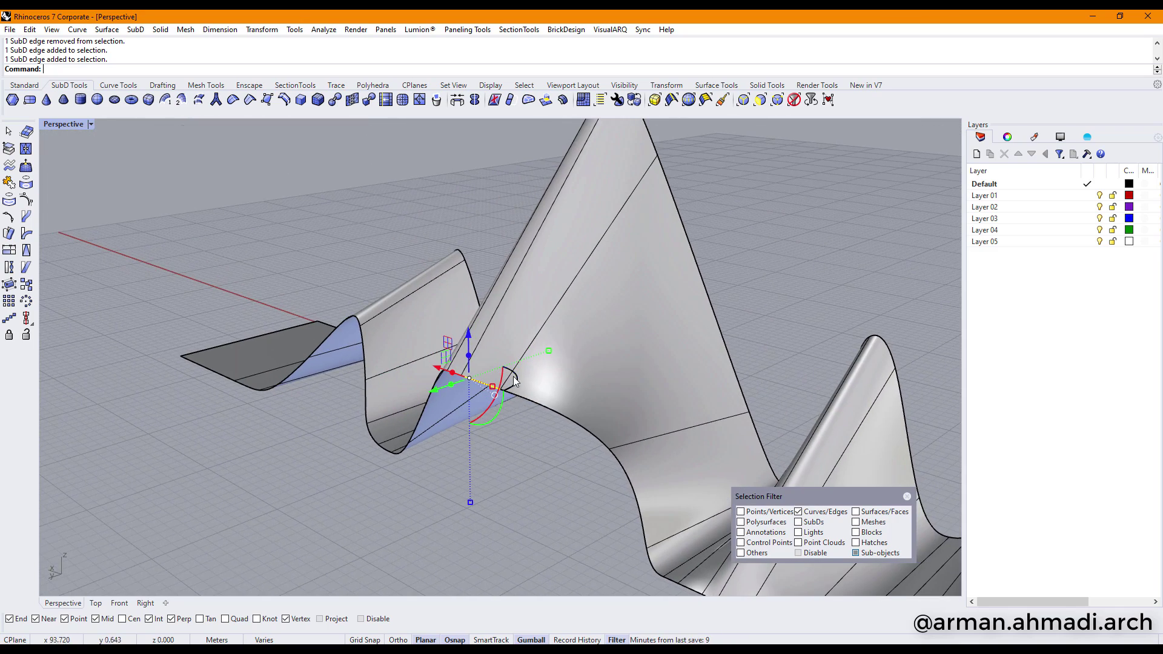
left_click_drag(470, 340, 475, 205)
scroll(545, 333, "down", 5)
right_click_drag(605, 379, 709, 339)
scroll(706, 315, "up", 5)
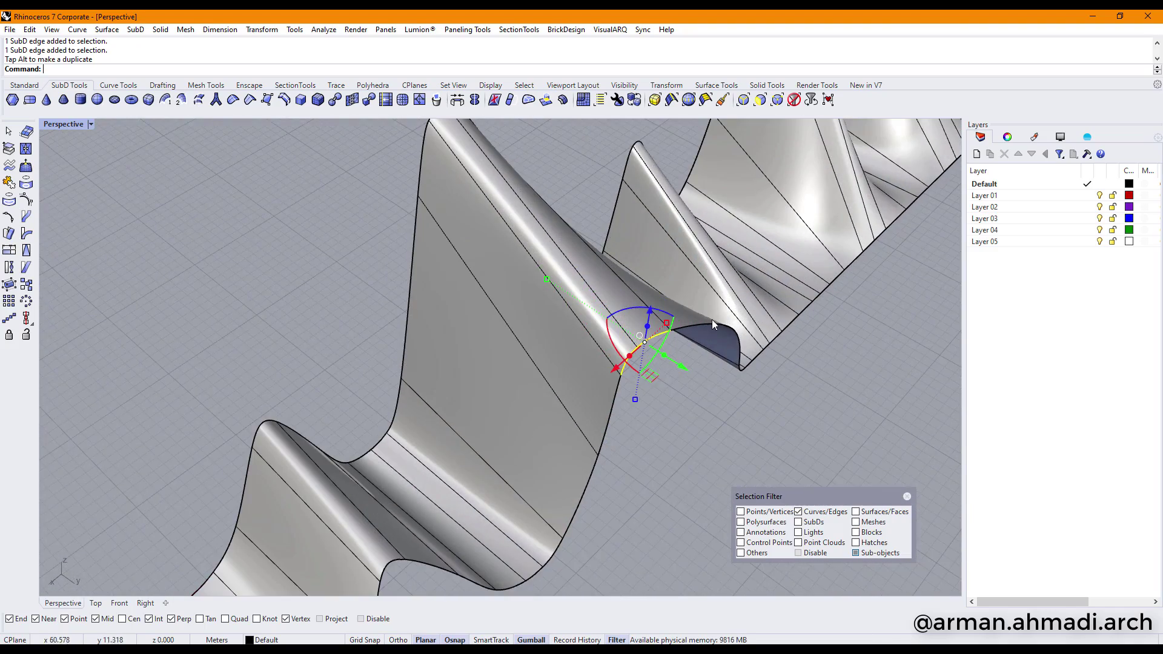
left_click(825, 347)
Select two rim edges on the tallest hump's slope facing away from the flat end and shift them inward along Y
right_click_drag(825, 348, 501, 291)
scroll(475, 274, "down", 6)
right_click_drag(527, 332, 727, 312)
scroll(467, 296, "up", 2)
left_click(460, 297)
scroll(534, 286, "up", 6)
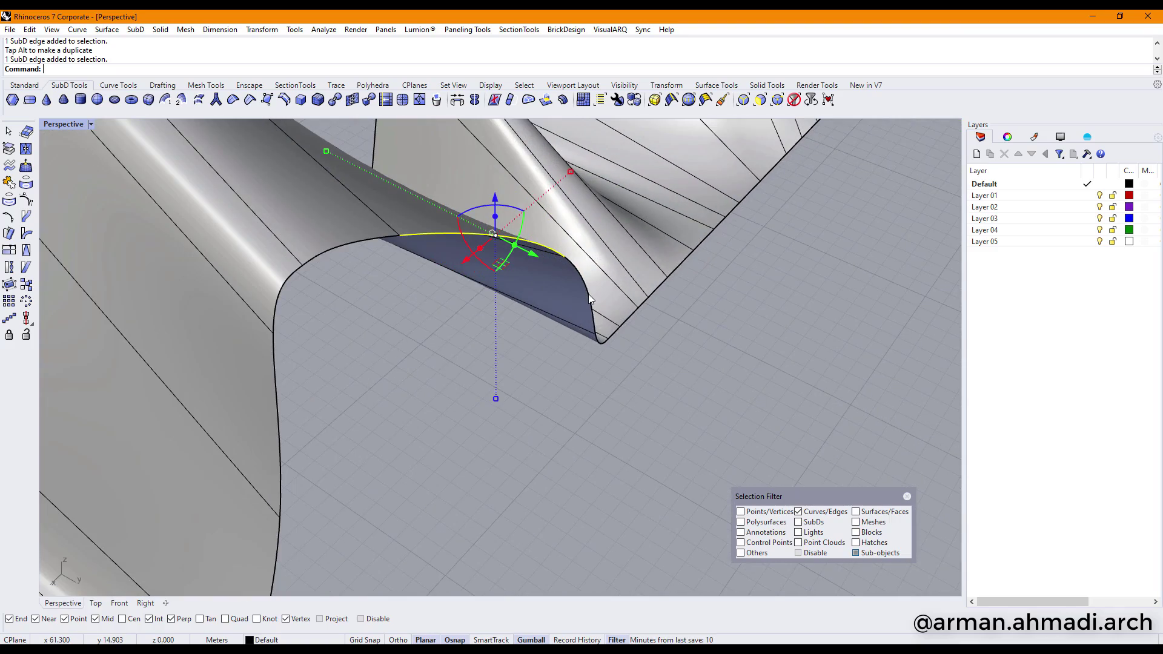
left_click(587, 292)
right_click_drag(586, 292, 557, 322)
left_click_drag(572, 264, 544, 266)
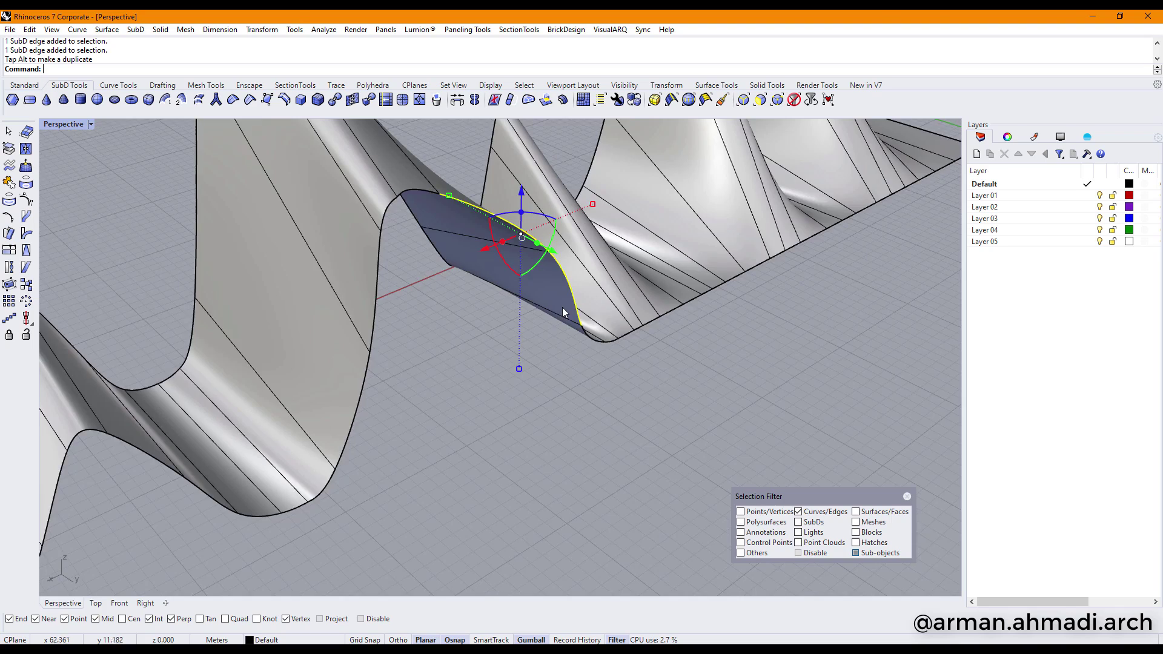
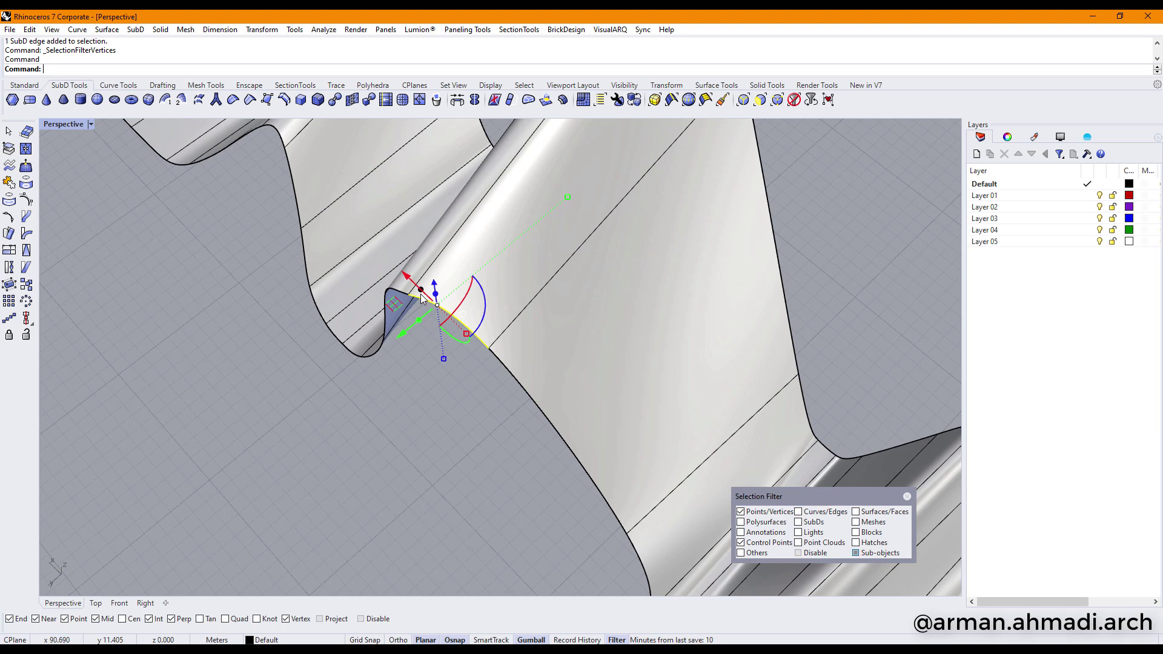
Move the vertex at the crest of the tallest hump's open rim inward along the Y direction
left_click(410, 296)
left_click_drag(376, 324, 422, 307)
right_click_drag(422, 307, 505, 312)
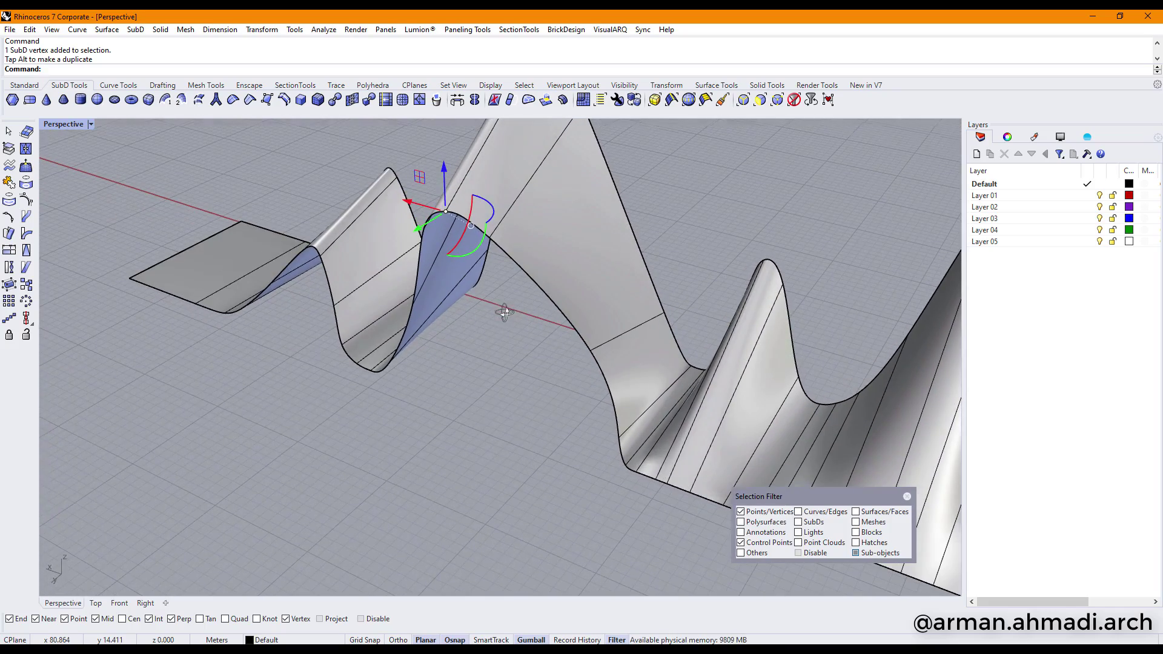
Move the rim vertex partway down the tallest hump's far slope inward along the Y direction
left_click(594, 352)
right_click_drag(640, 394, 543, 279)
left_click_drag(603, 252, 535, 262)
mouse_move(610, 356)
right_mouse_down()
mouse_move(463, 349)
mouse_move(606, 333)
mouse_move(661, 463)
mouse_move(480, 375)
mouse_move(499, 443)
mouse_move(591, 364)
mouse_move(611, 370)
mouse_move(600, 365)
right_mouse_up()
scroll(532, 363, "up", 4)
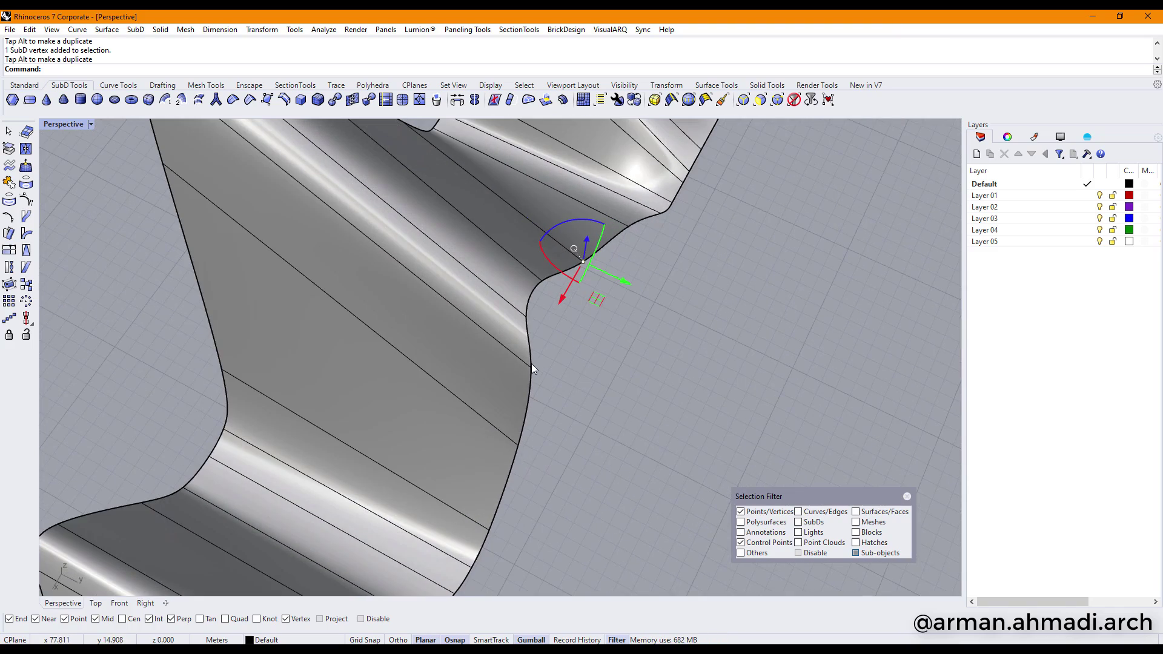
Nudge the rim vertex just below the crest, on the tallest hump's slope facing the flat end, slightly inward along Y
key("Escape")
left_click(529, 366)
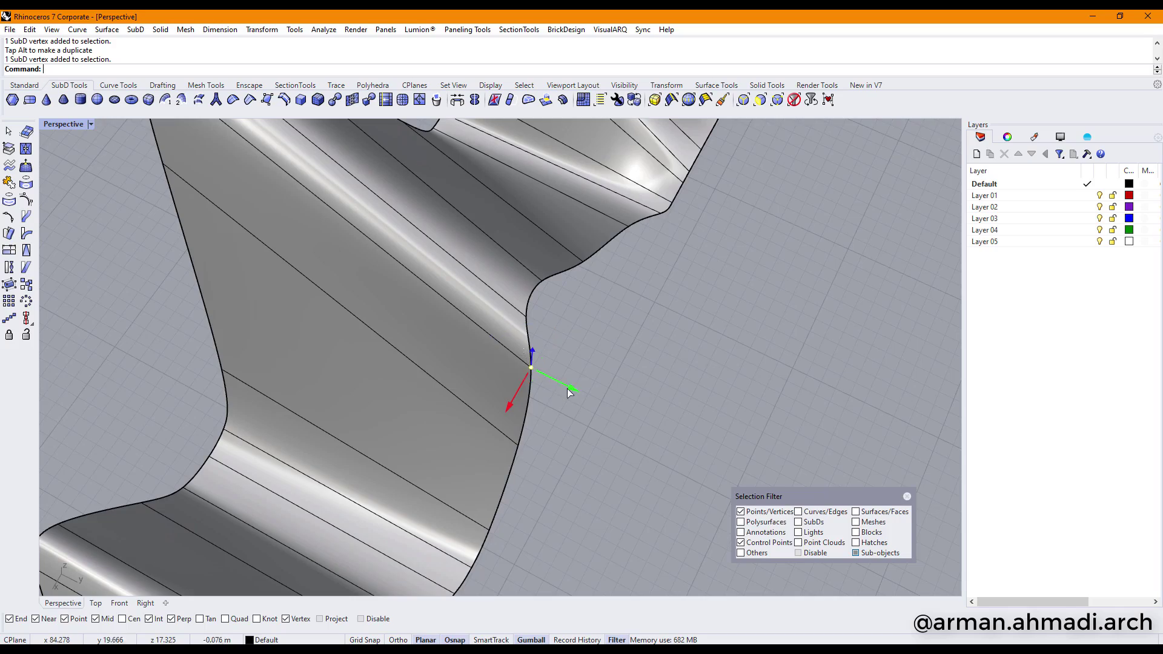
left_click_drag(568, 388, 555, 385)
scroll(555, 385, "down", 5)
right_click_drag(582, 373, 616, 313)
scroll(576, 376, "up", 2)
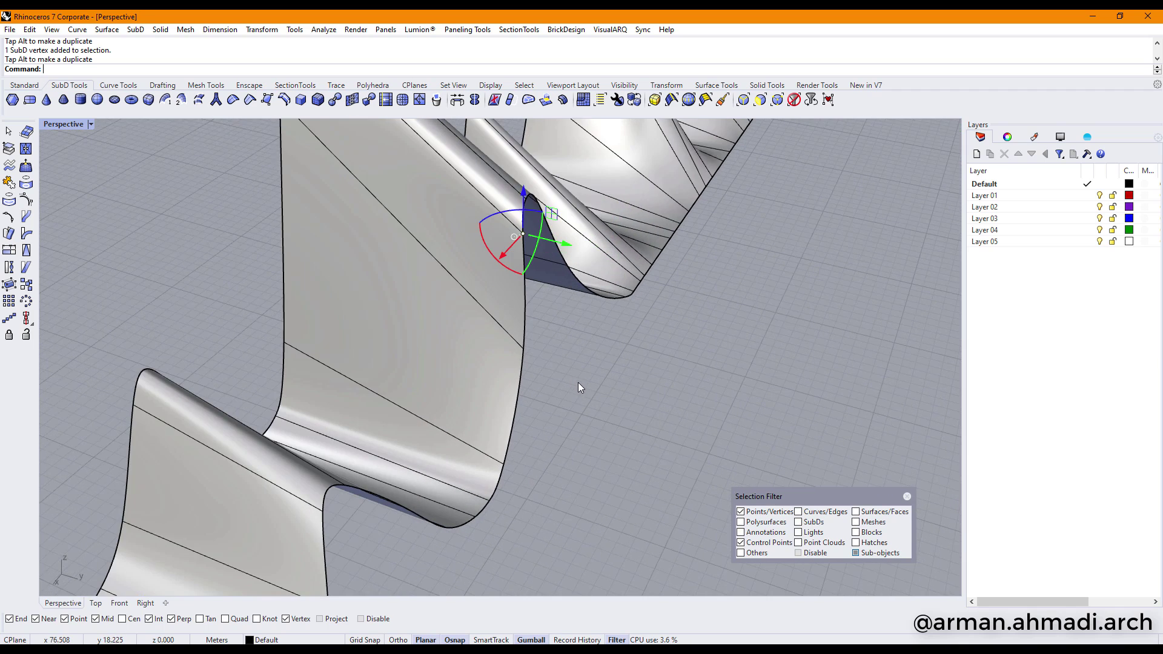
Select the chain of rim edges running up and over the tallest hump's open side and shift it slightly inward along Y
right_click_drag(578, 383, 555, 392)
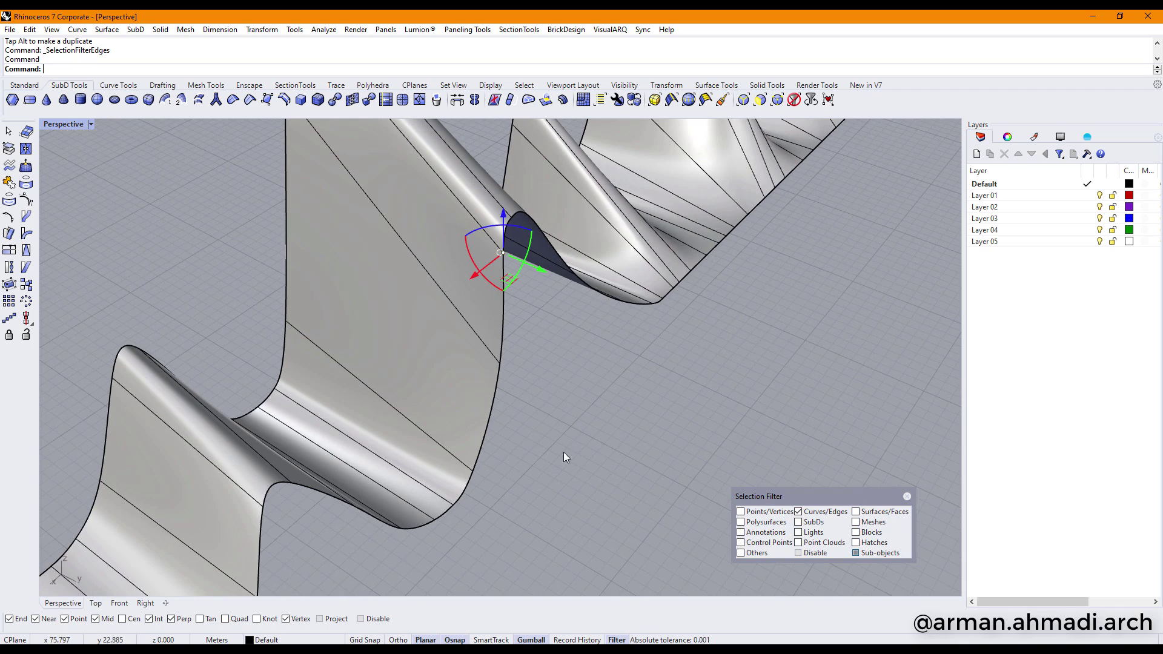
left_click(479, 452)
left_click(503, 319, "shift")
right_click_drag(503, 319, 440, 233)
left_click(430, 230, "shift")
left_click(462, 227, "shift")
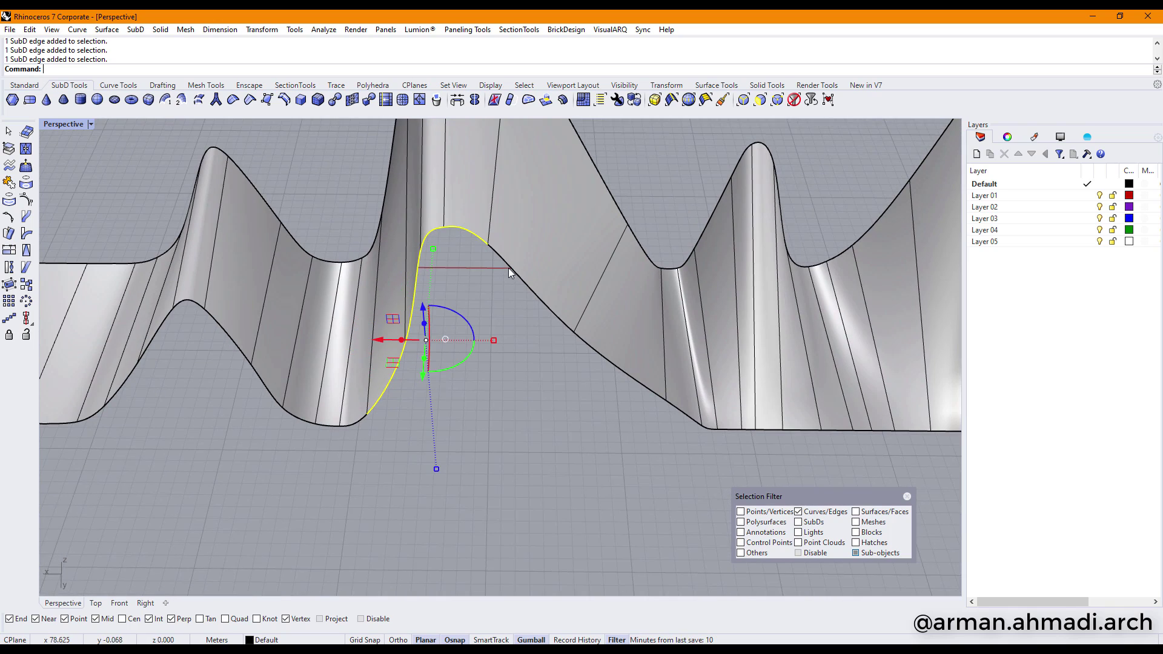
left_click(508, 268, "shift")
left_click(619, 373, "shift")
right_click_drag(598, 398, 625, 350)
left_click_drag(536, 347, 521, 344)
right_click_drag(624, 343, 660, 376)
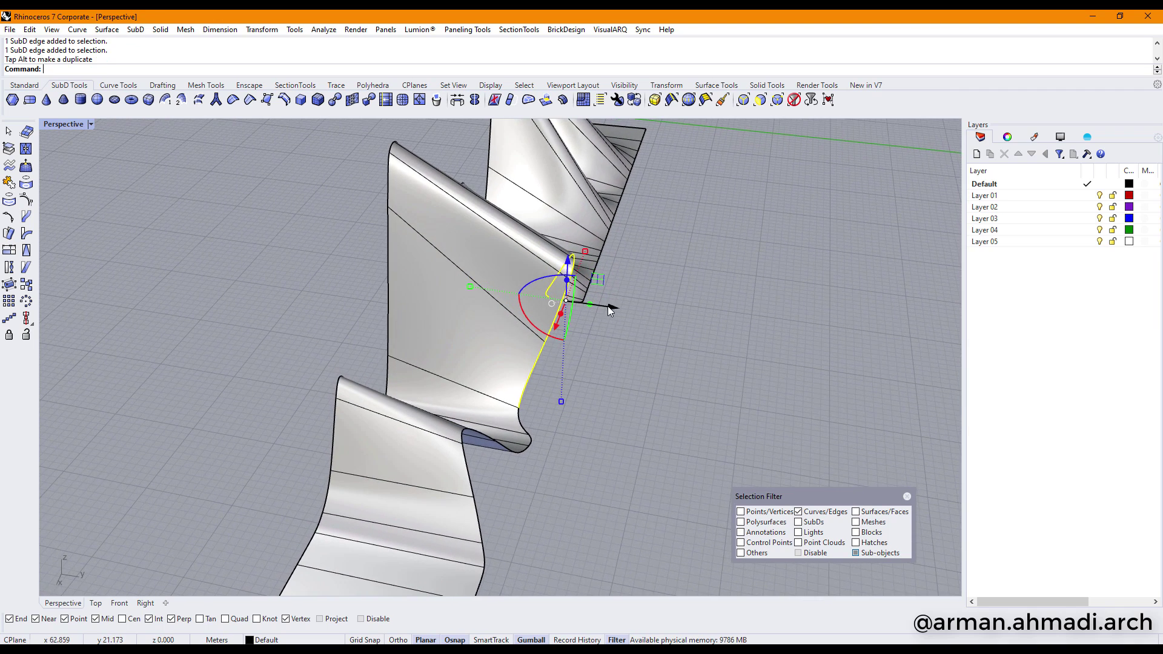
Shift the selected chain of rim edges over the tallest hump outward along the Y direction
left_click_drag(609, 306, 635, 321)
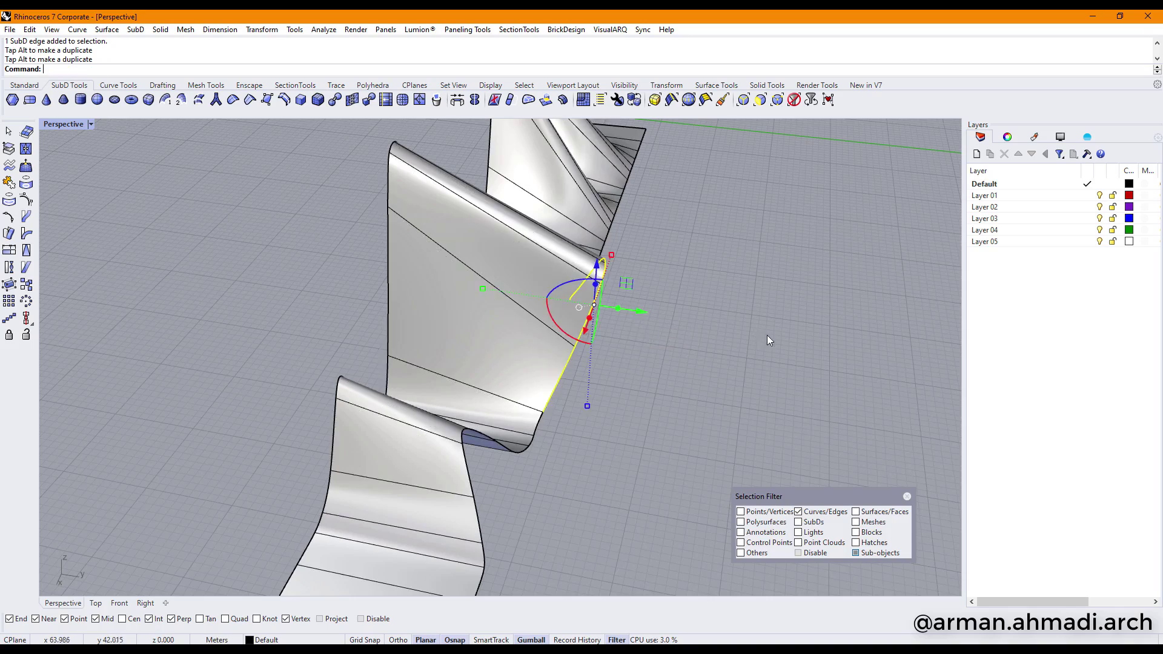
right_click_drag(767, 336, 518, 350)
scroll(599, 513, "up", 6)
right_click_drag(599, 513, 507, 405)
Move the rim vertex at the tallest hump's foot, beside the neighbouring small hump, outward along Y
left_click(506, 391)
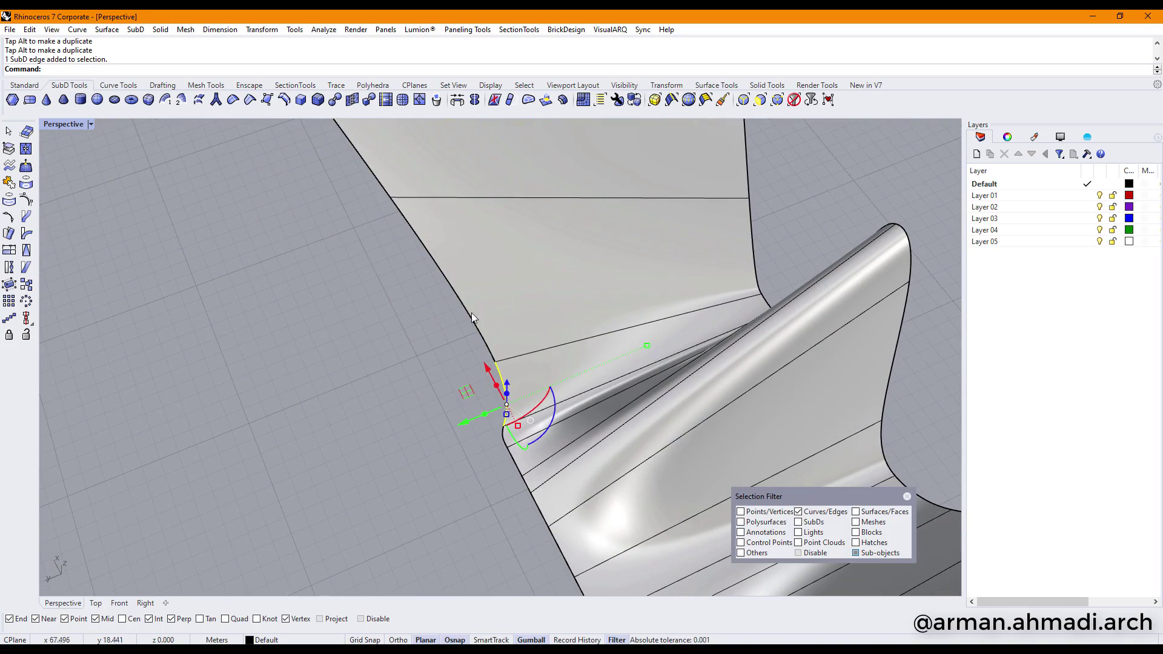
left_click(778, 102)
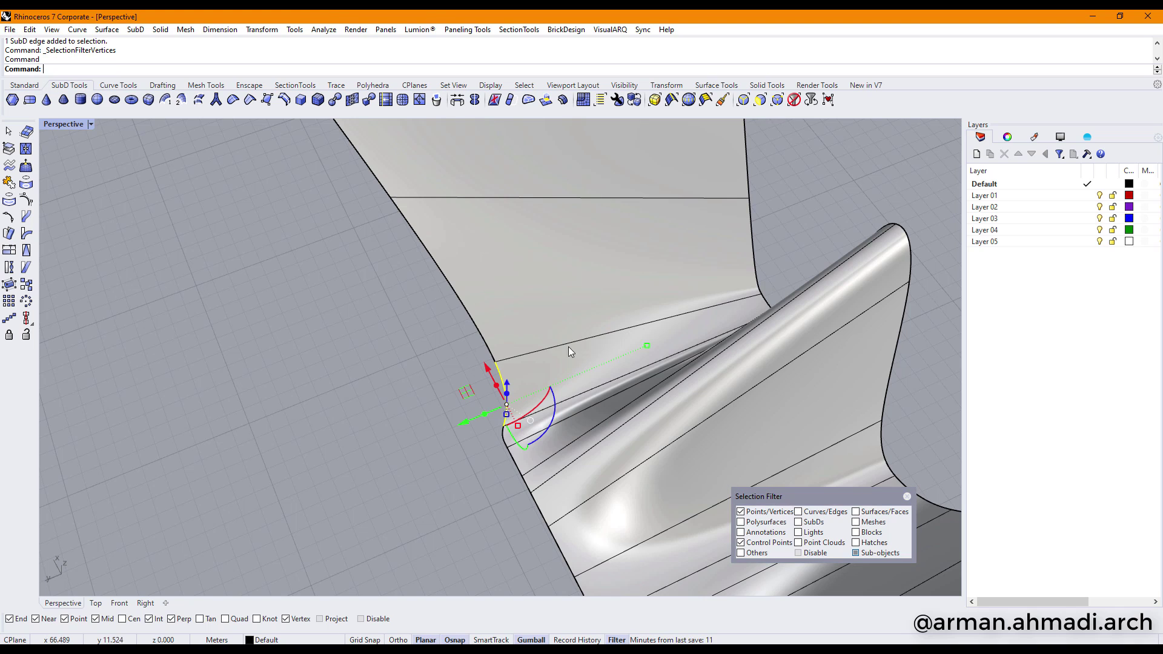
left_click(497, 363)
left_click_drag(461, 382, 432, 401)
right_click_drag(465, 461, 545, 351)
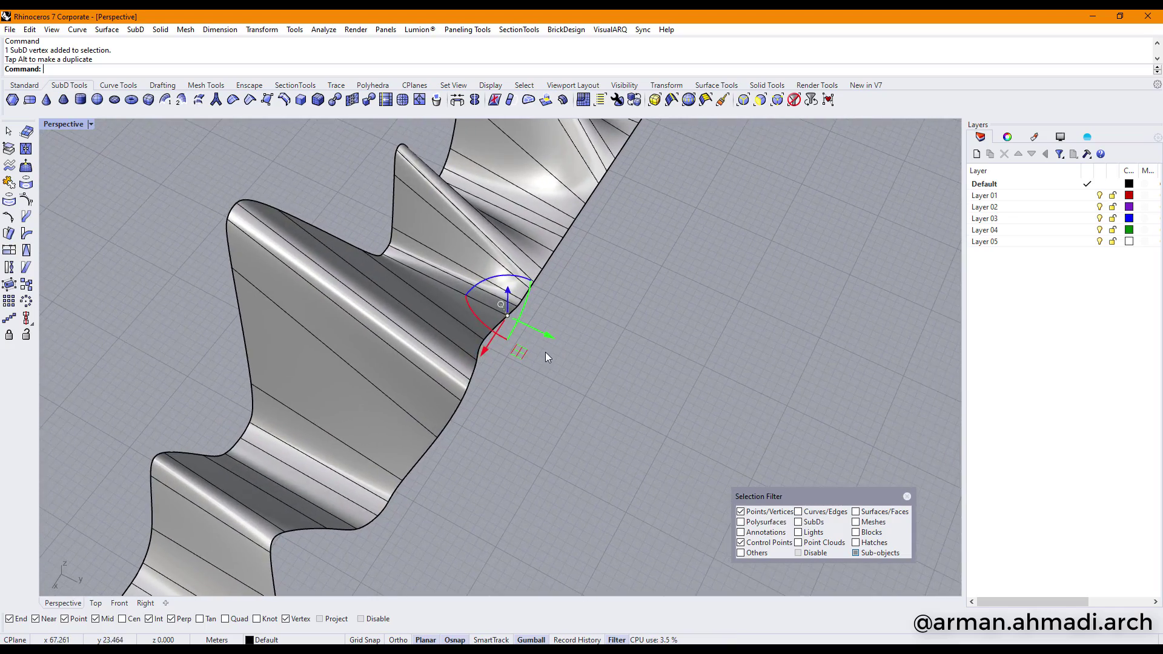
scroll(545, 352, "down", 6)
left_click(594, 400)
Select three edges of the flattened rim below the small hump beside the tallest one and raise them along Z
right_click_drag(594, 400, 556, 367)
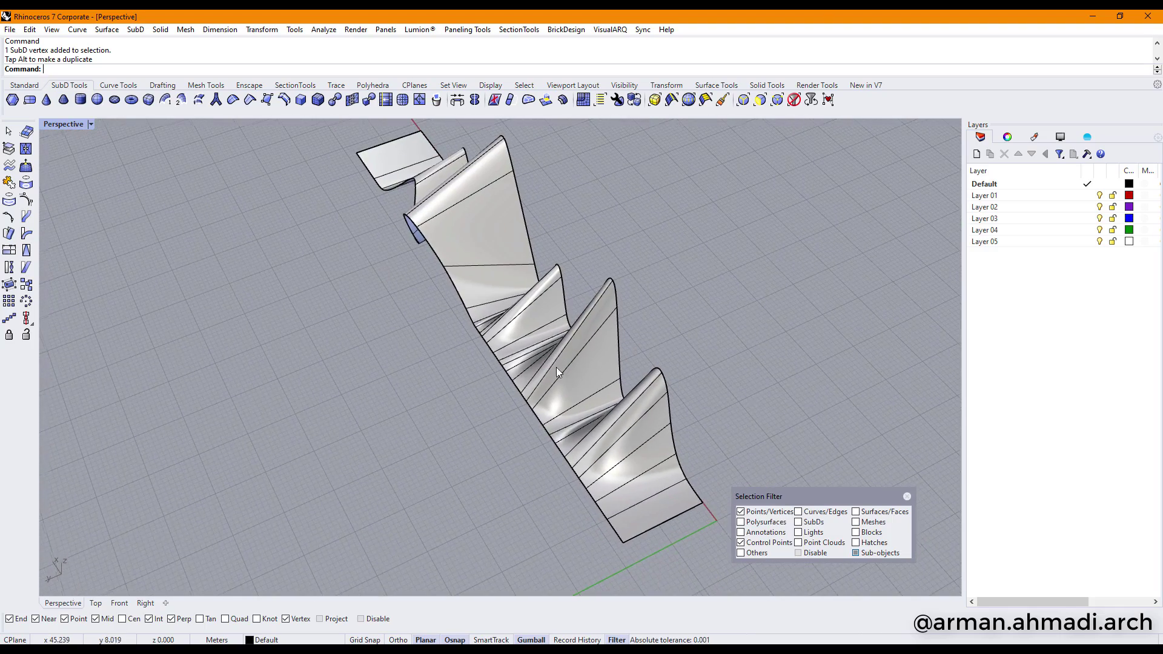
scroll(484, 321, "up", 6)
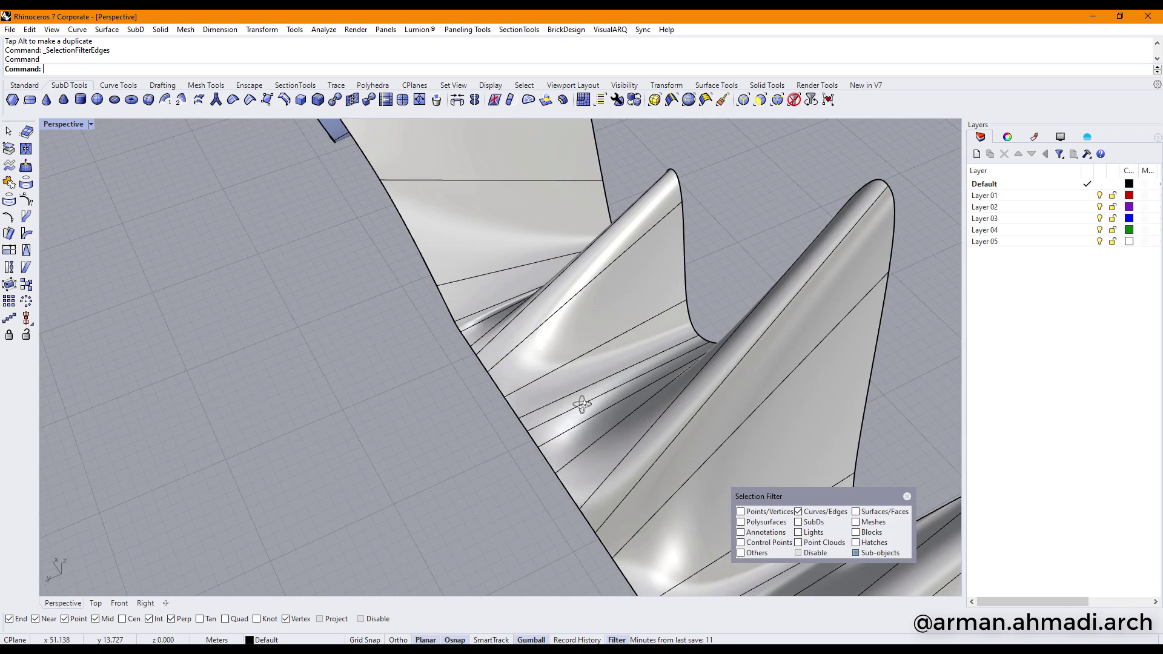
right_click_drag(582, 405, 721, 366)
scroll(561, 268, "up", 4)
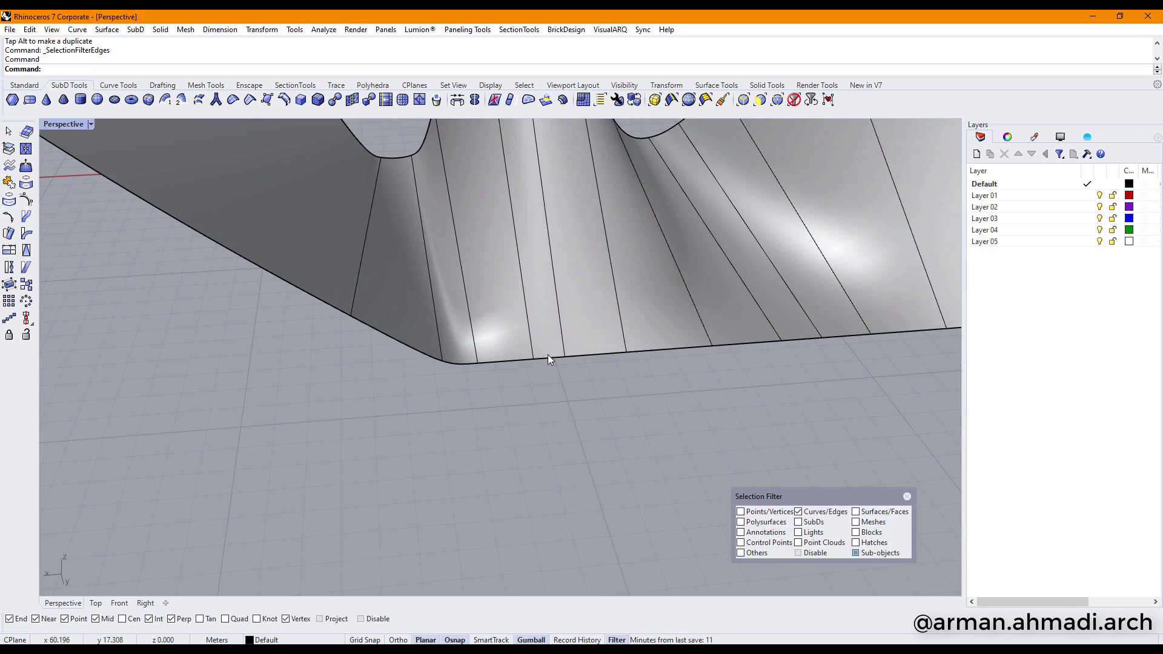
left_click(522, 362)
scroll(567, 354, "up", 2)
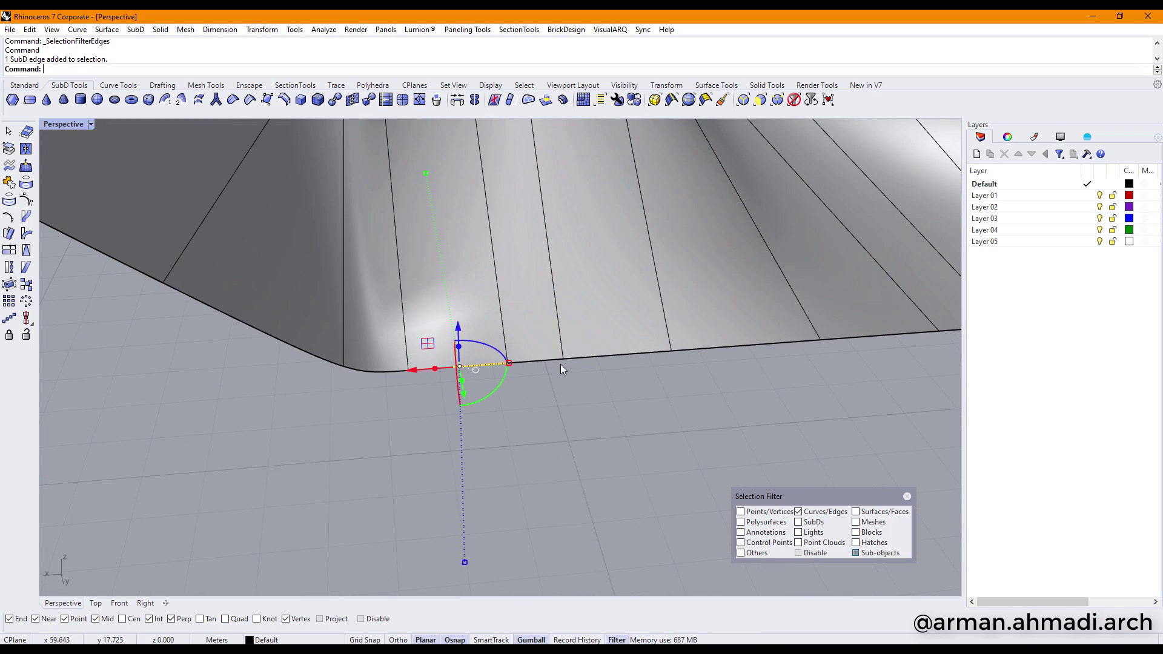
left_click(560, 361, "shift")
left_click(598, 359, "shift")
scroll(597, 358, "down", 6)
right_click_drag(597, 358, 573, 303)
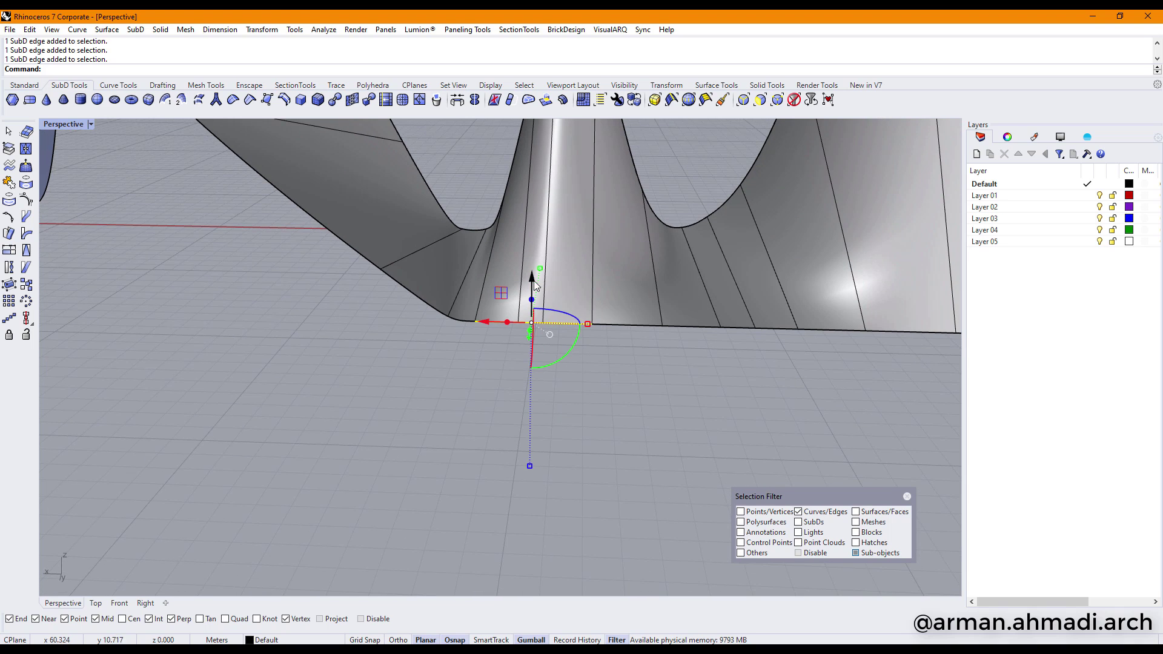
left_click_drag(532, 280, 533, 260)
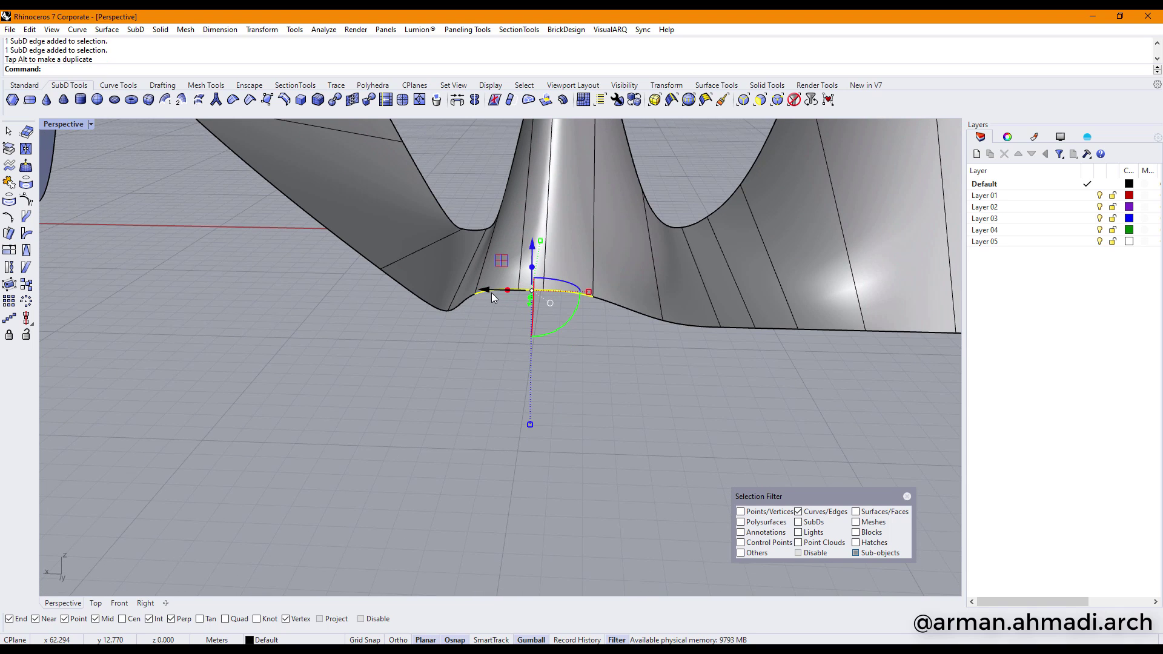
Remove the two outer edges from the selection and raise the middle rim edge further to form the small hump's arch
scroll(491, 295, "up", 3)
left_click(489, 292, "ctrl")
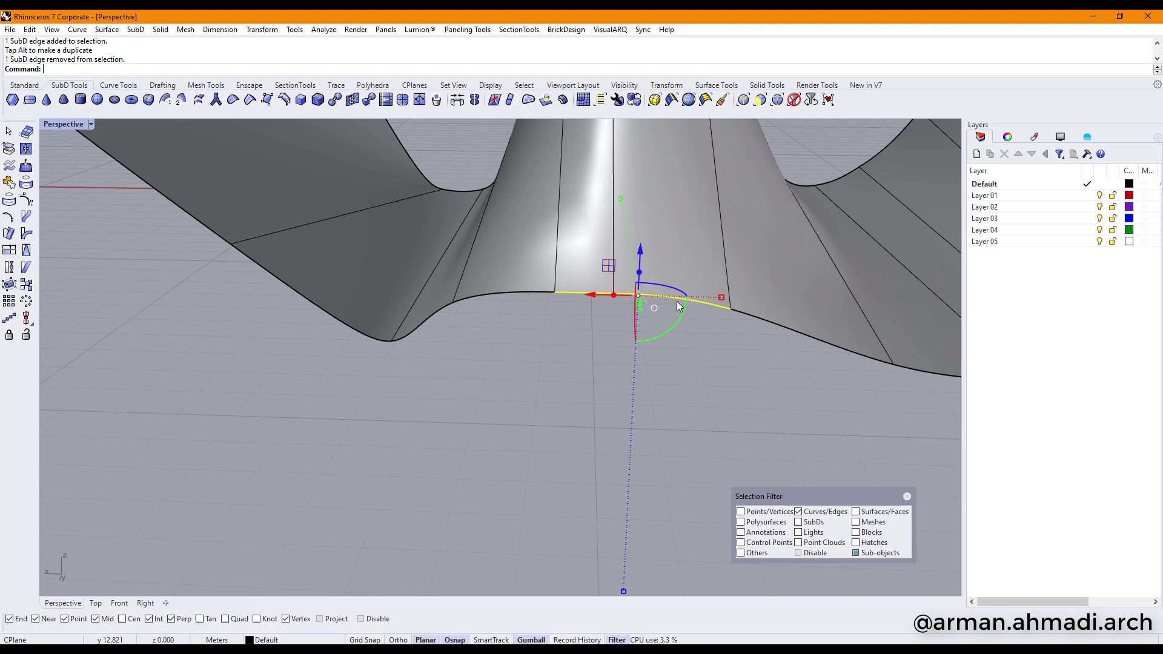
left_click(709, 305, "ctrl")
scroll(620, 307, "down", 8)
left_click_drag(607, 266, 614, 155)
Select three edges of the flattened rim below the second hump from the origin and raise them along Z into an arch
mouse_move(613, 155)
right_mouse_down()
mouse_move(670, 366)
mouse_move(558, 325)
mouse_move(477, 321)
mouse_move(606, 376)
mouse_move(688, 384)
mouse_move(691, 398)
mouse_move(95, 382)
mouse_move(431, 454)
right_mouse_up()
left_click(430, 455)
left_click(467, 455, "shift")
left_click(503, 454, "shift")
right_click_drag(503, 454, 558, 427)
scroll(512, 395, "up", 5)
left_click_drag(544, 404, 570, 278)
left_click(583, 376)
Raise two flattened rim edges below the hump nearest the origin along Z, and lift the crest edge further
scroll(583, 327, "down", 5)
right_click_drag(583, 327, 653, 520)
left_click(566, 428)
left_click(497, 423, "shift")
left_click_drag(565, 403, 564, 339)
right_click_drag(565, 339, 606, 285)
left_click(571, 241, "ctrl")
left_click_drag(539, 189, 539, 128)
Select two rim edges at the foot of the hump nearest the origin and shift them inward along Y
right_click_drag(539, 255, 597, 261)
left_click(476, 415, "shift")
left_click(540, 359, "shift")
right_click_drag(540, 360, 519, 327)
key("ctrl+z")
left_click(520, 328)
left_click(514, 274, "shift")
left_click_drag(489, 298, 506, 301)
Move a rim vertex at the other foot of the hump nearest the origin inward along Y
right_click_drag(507, 301, 442, 395)
key("F2")
left_click(647, 422)
left_click(441, 394)
left_click_drag(403, 410, 382, 415)
Close the selection filter and select the entire ribbon SubD
mouse_move(382, 415)
right_mouse_down()
mouse_move(732, 377)
mouse_move(534, 419)
mouse_move(389, 368)
mouse_move(896, 498)
right_mouse_up()
scroll(732, 376, "down", 4)
left_click(907, 496)
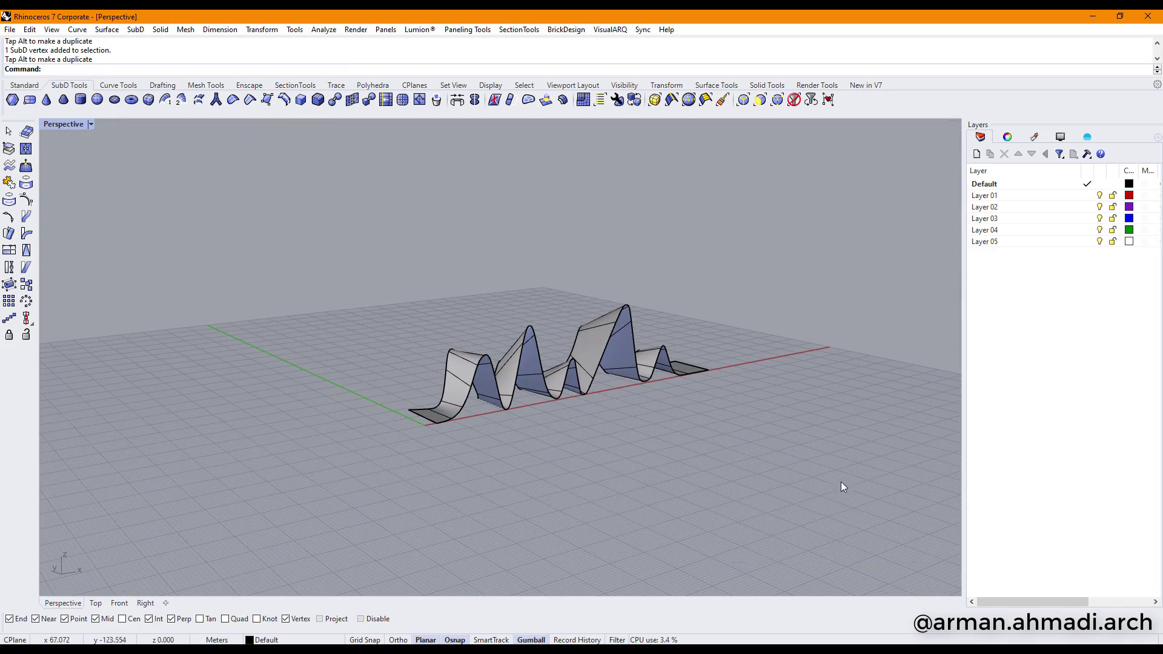
scroll(502, 383, "up", 5)
left_click(529, 391)
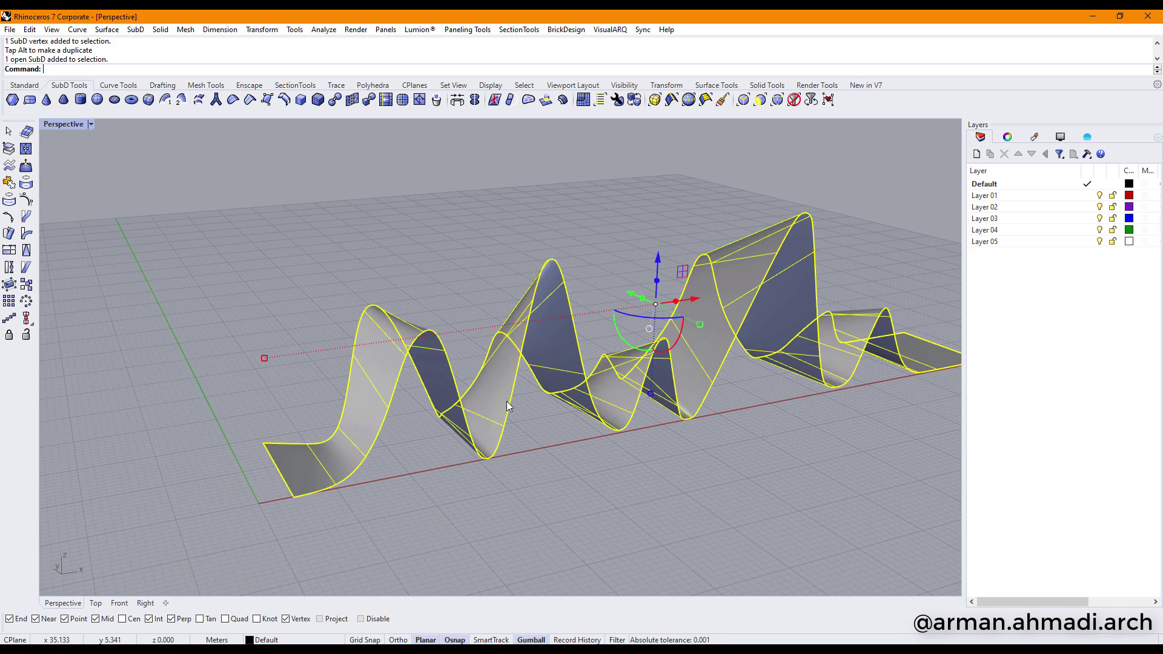
scroll(507, 401, "down", 3)
right_click_drag(506, 401, 692, 310)
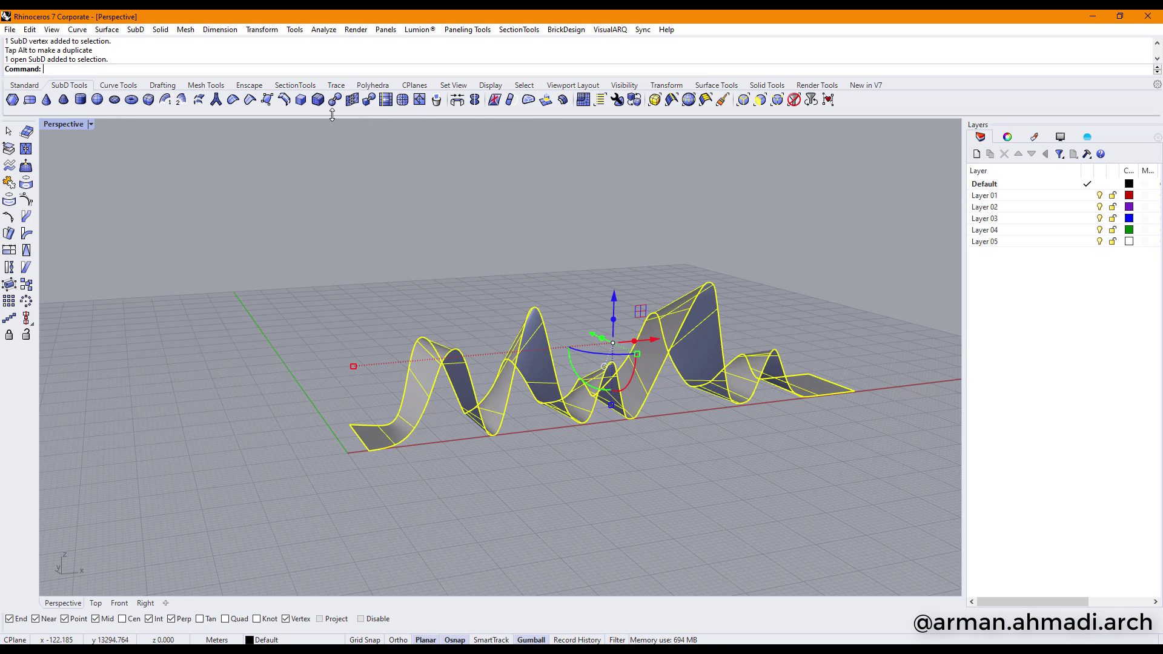
Try offsetting the ribbon SubD into a solid with a distance of 1, and undo the offset
left_click(564, 99)
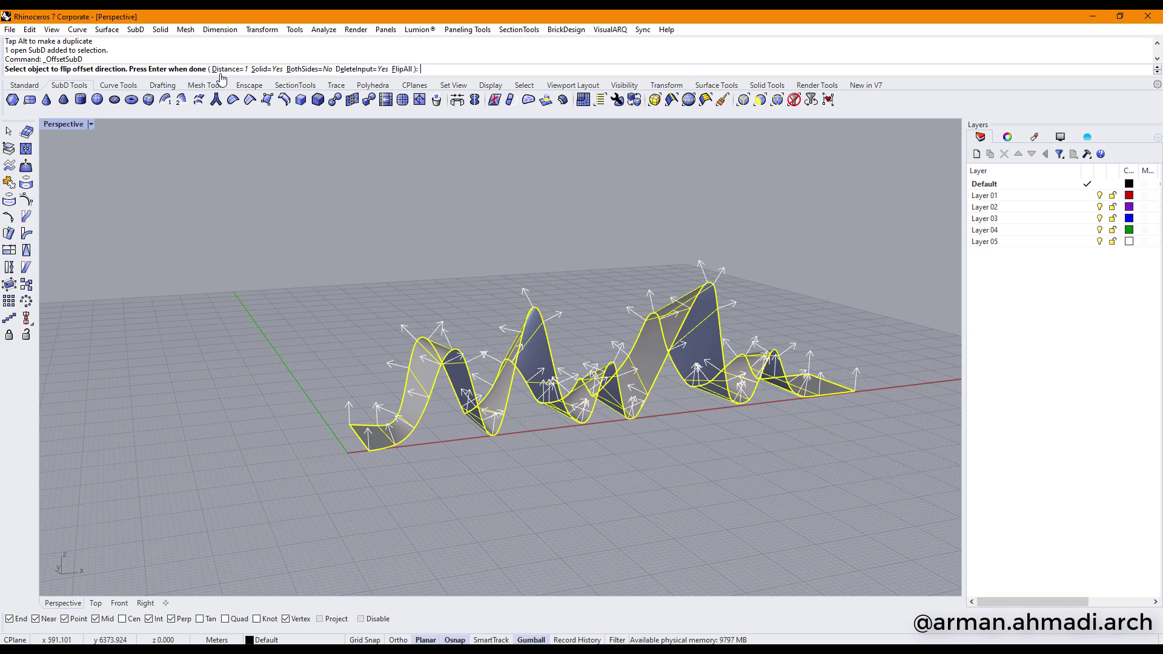
key("Return")
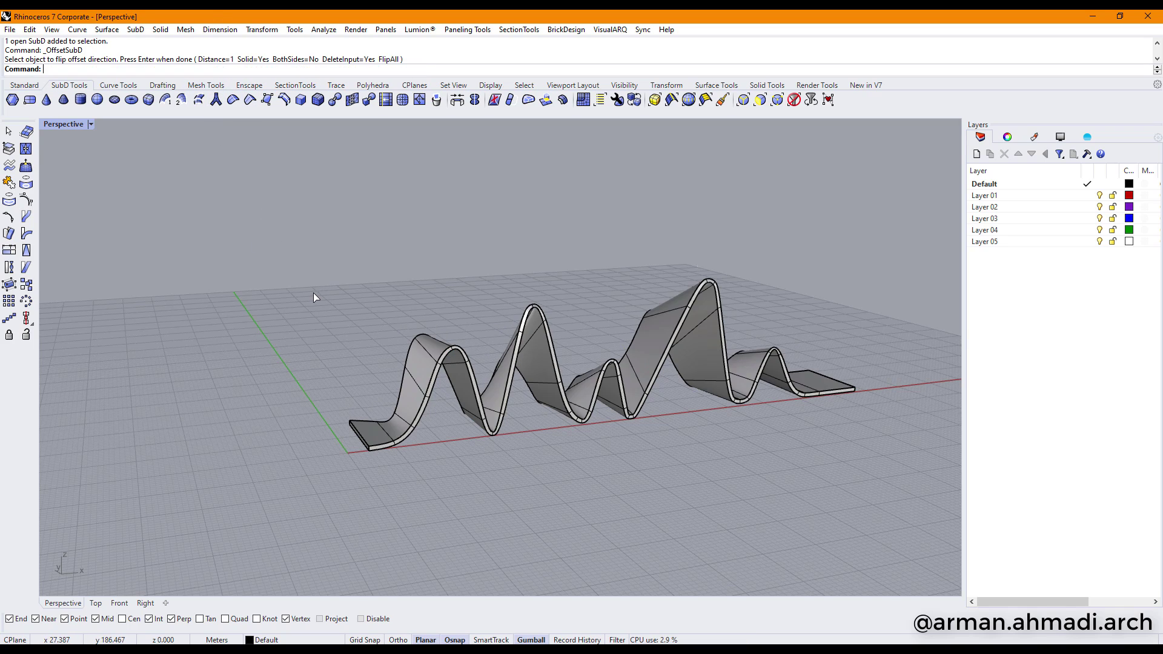
right_click_drag(486, 402, 372, 419)
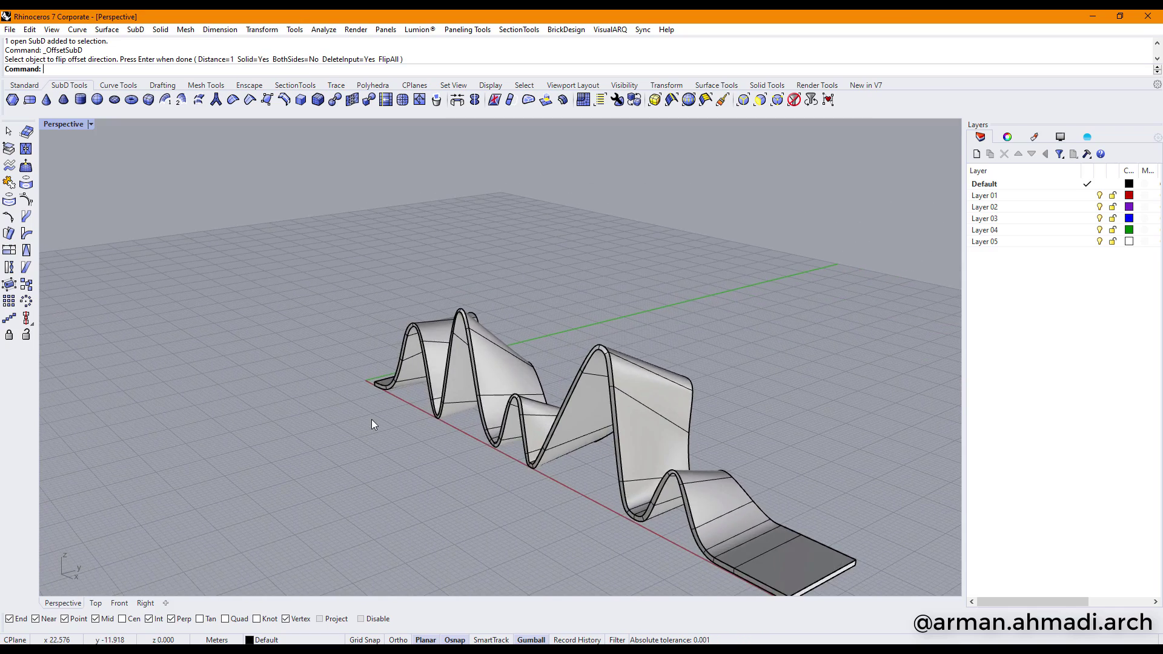
key("ctrl+z")
Offset the ribbon SubD into a solid with a distance of 0.6
right_click_drag(289, 313, 307, 304)
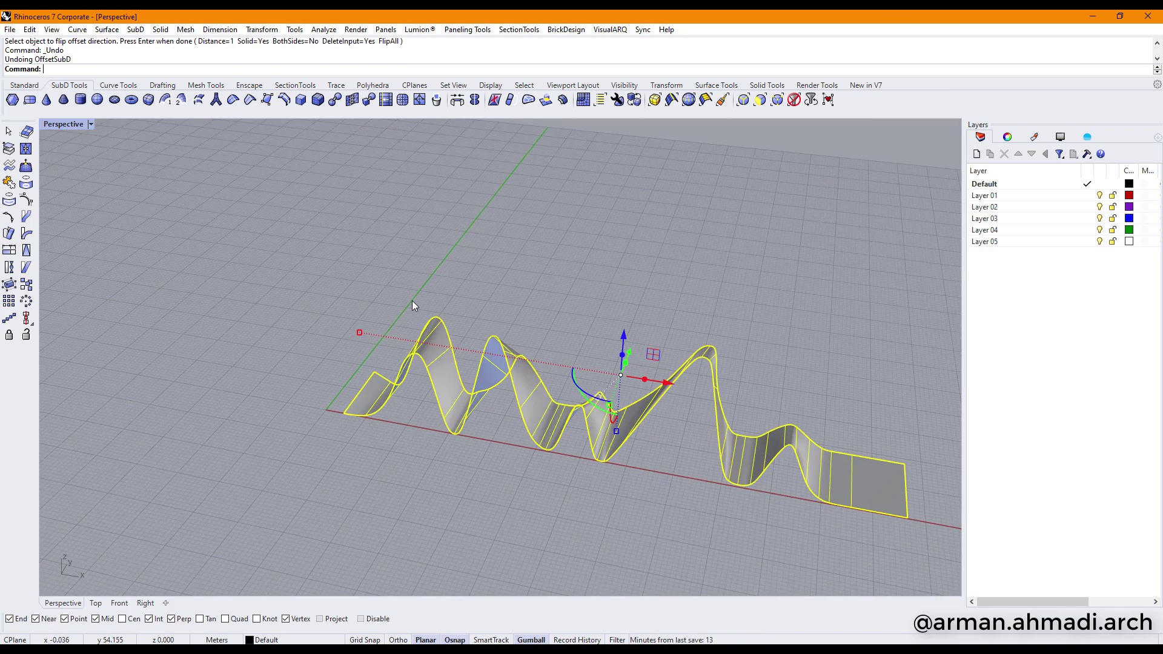
key("Return")
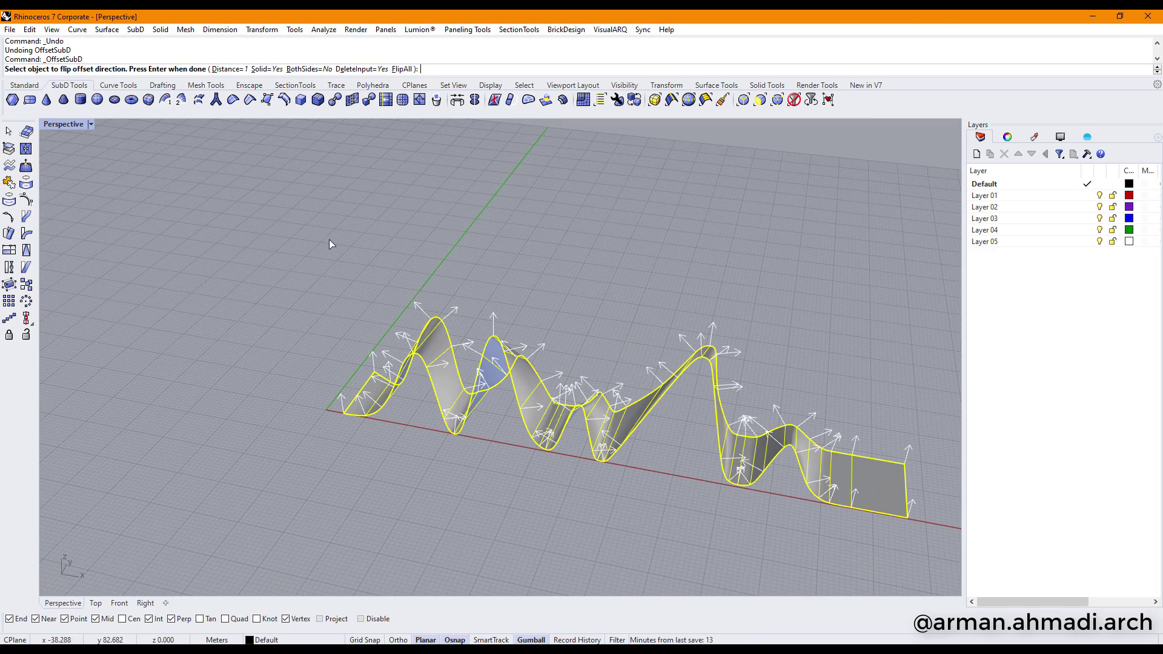
left_click(229, 69)
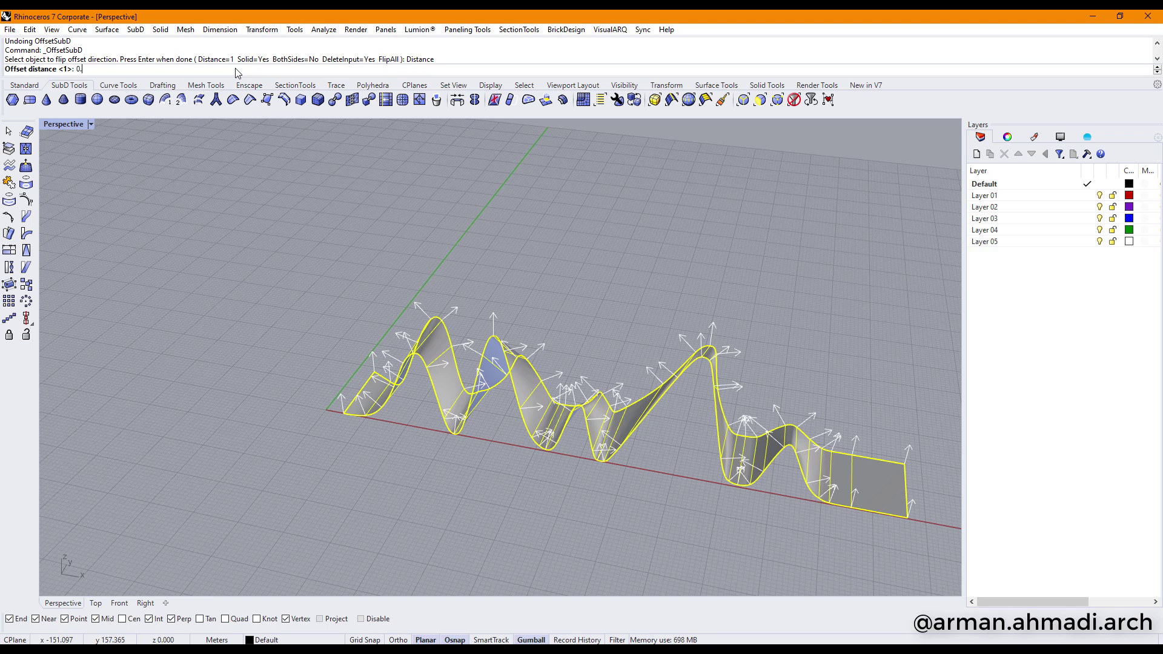
key("Return")
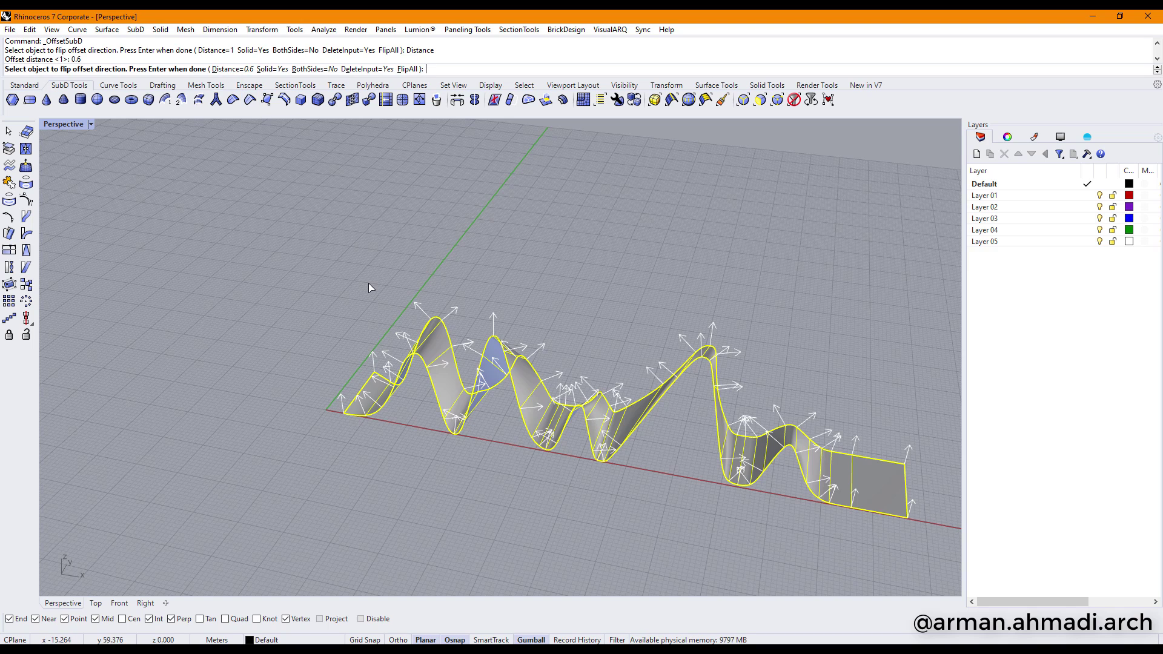
key("Return")
mouse_move(424, 402)
right_mouse_down()
mouse_move(695, 366)
mouse_move(536, 435)
mouse_move(616, 376)
mouse_move(723, 380)
mouse_move(455, 429)
right_mouse_up()
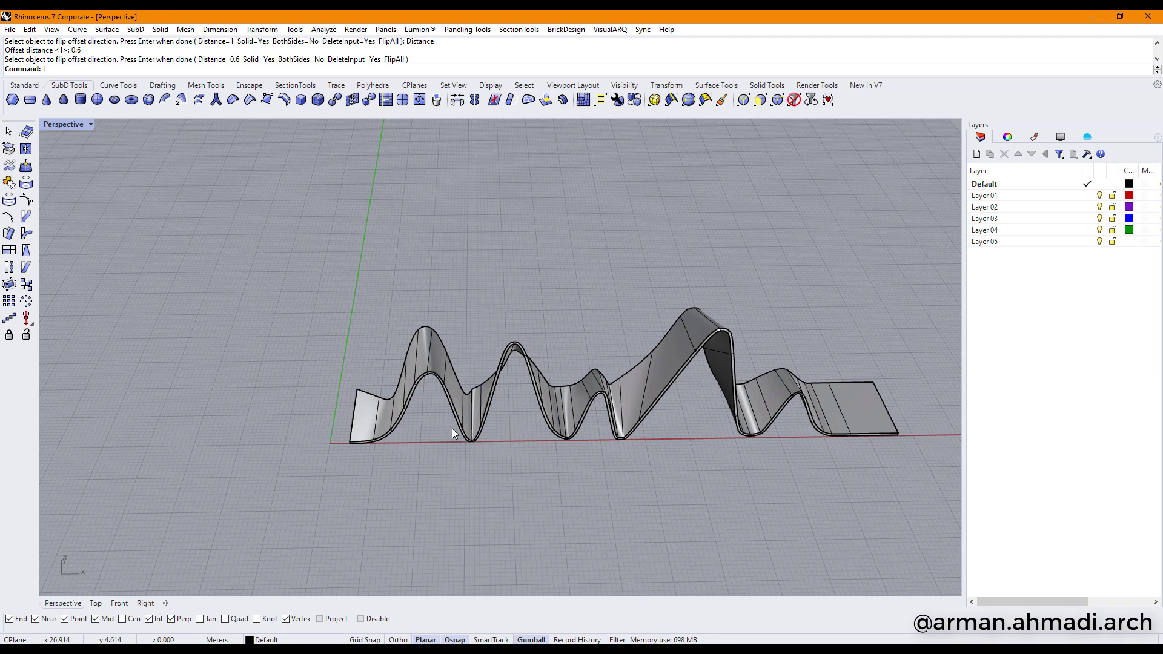
With object snaps disabled, draw a straight line along X in the Top view, midway across the ribbon and past both ends
key("Return")
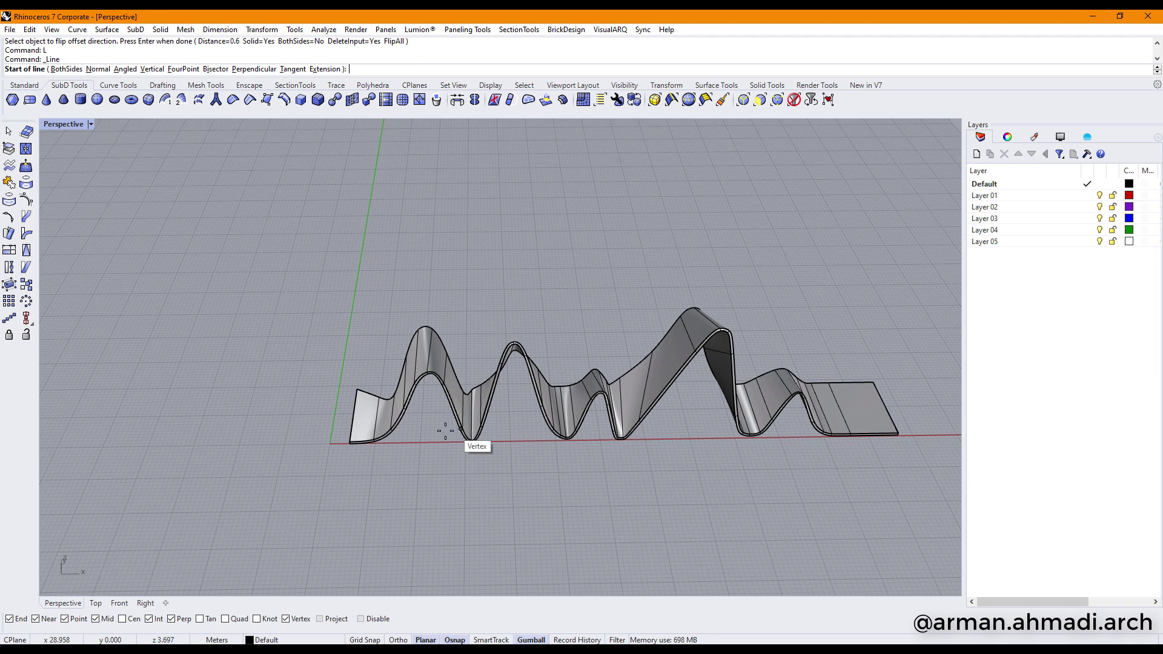
left_click(95, 605)
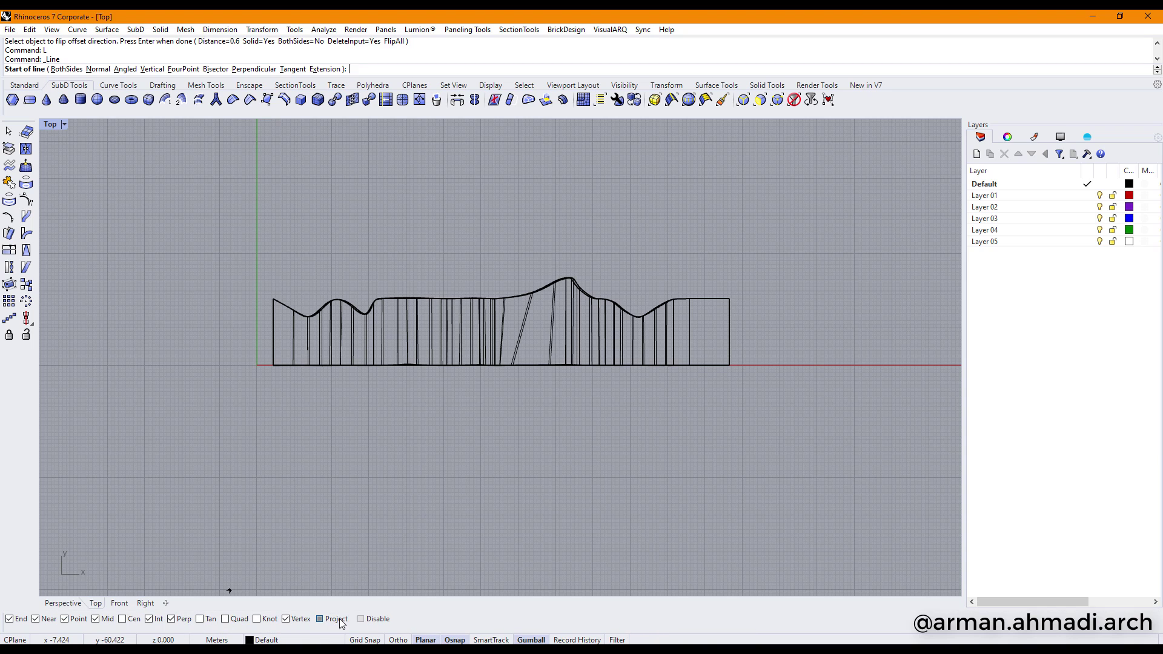
scroll(274, 339, "up", 4)
scroll(231, 322, "down", 3)
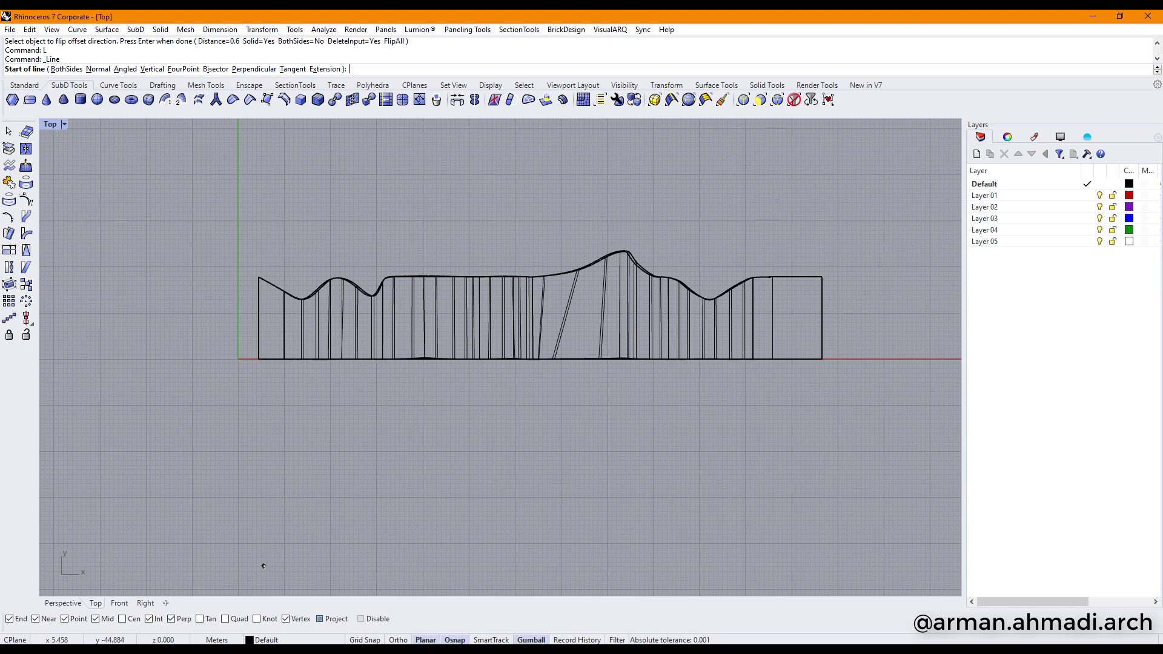
left_click(363, 618)
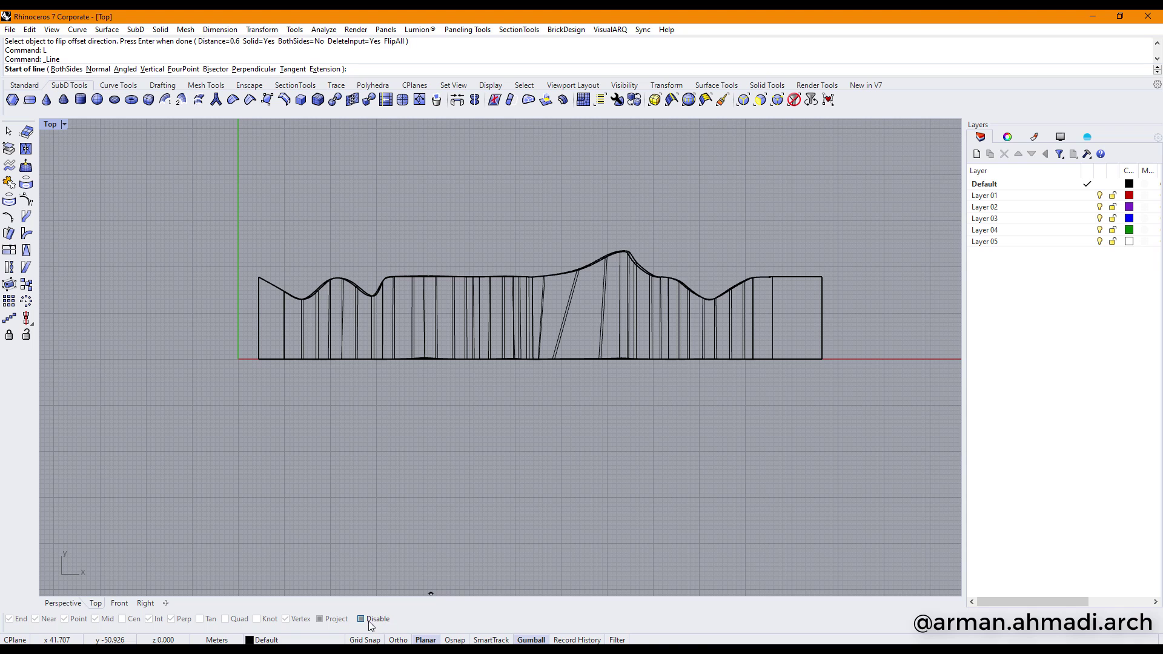
left_click(245, 315)
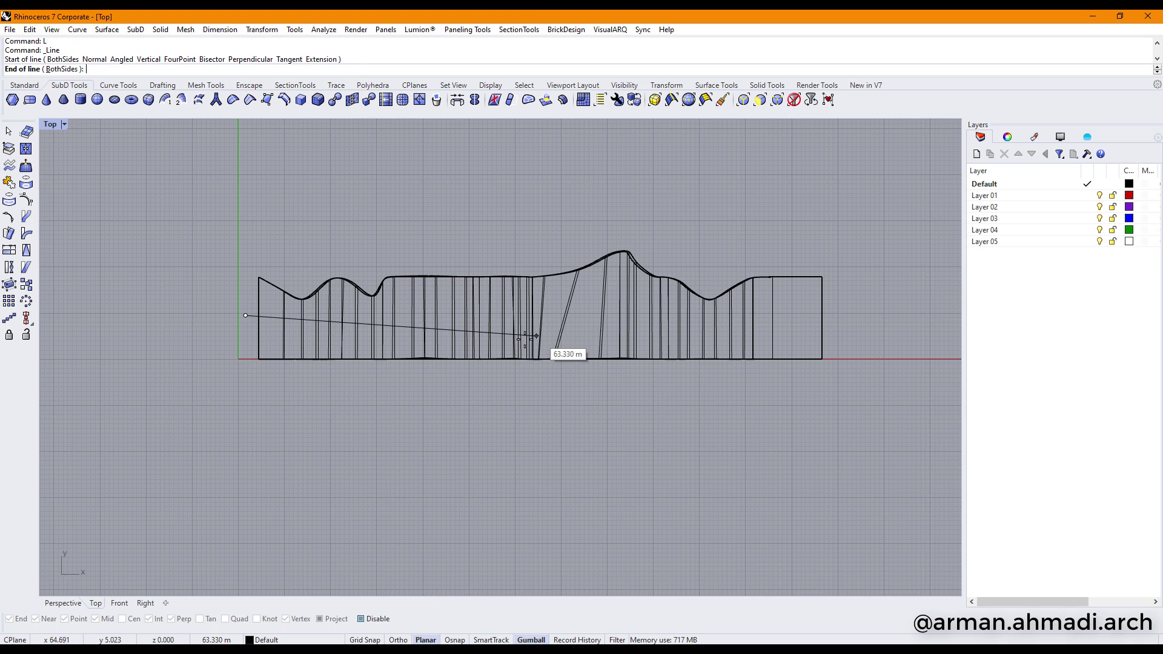
key("F8")
key("F8")
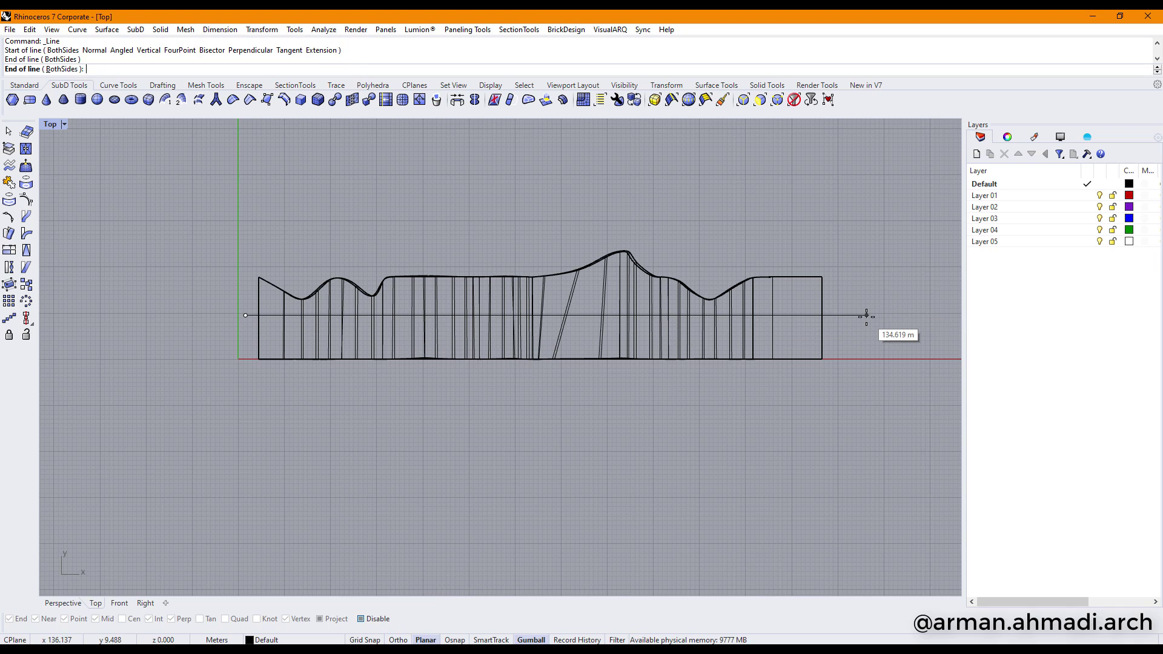
left_click(856, 316)
Extrude the line vertically into a wall rising well above the ribbon's tallest hump
left_click_drag(605, 315, 585, 317)
left_click(63, 604)
mouse_move(478, 383)
right_mouse_down()
mouse_move(616, 346)
mouse_move(657, 387)
mouse_move(545, 351)
mouse_move(563, 375)
right_mouse_up()
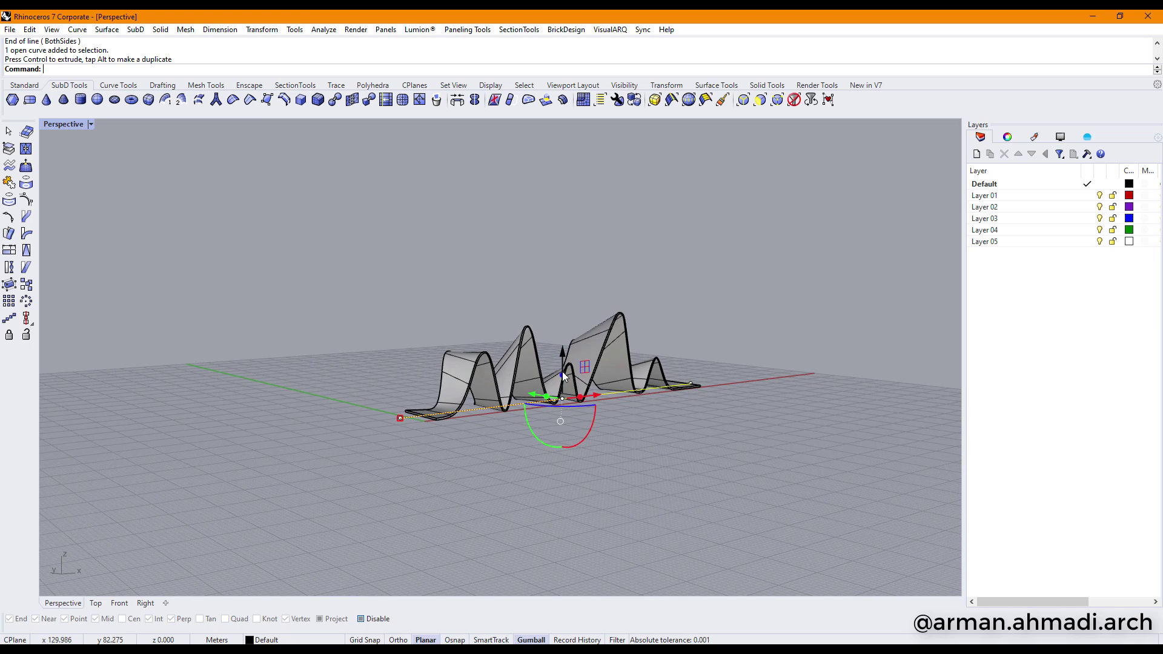
left_click_drag(567, 377, 566, 170, "ctrl")
Lower the extruded wall slightly along Z so its base passes below the ribbon
right_click_drag(847, 326, 392, 245)
left_click(557, 312)
right_click_drag(558, 312, 539, 293)
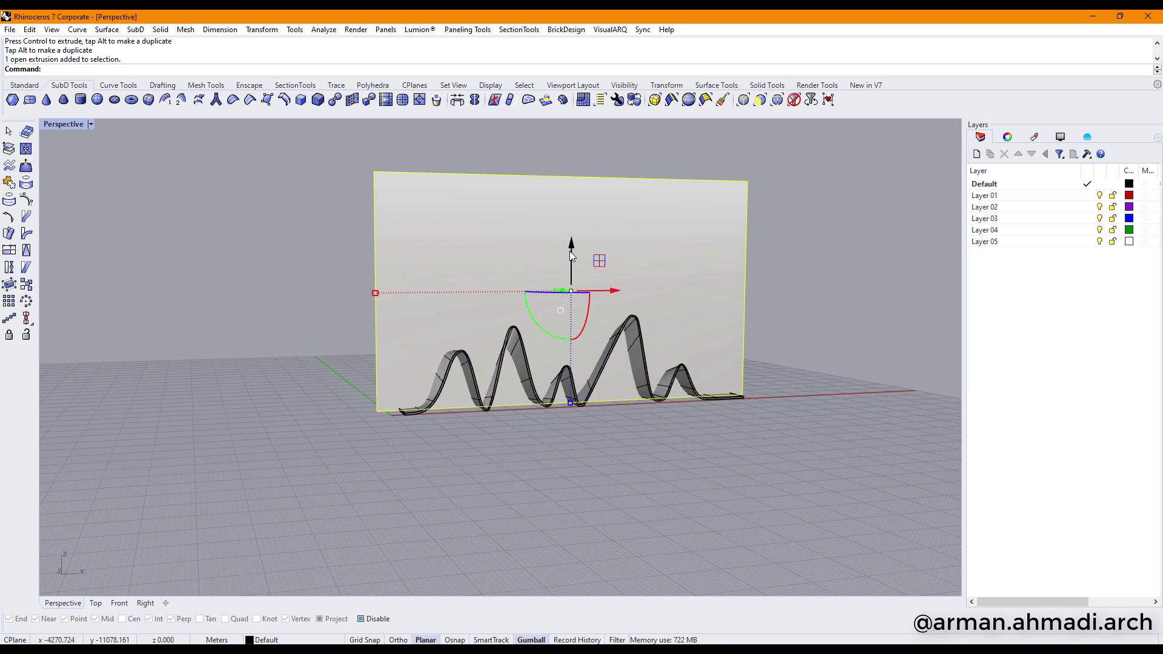
left_click_drag(570, 252, 570, 268)
right_click_drag(686, 338, 657, 335)
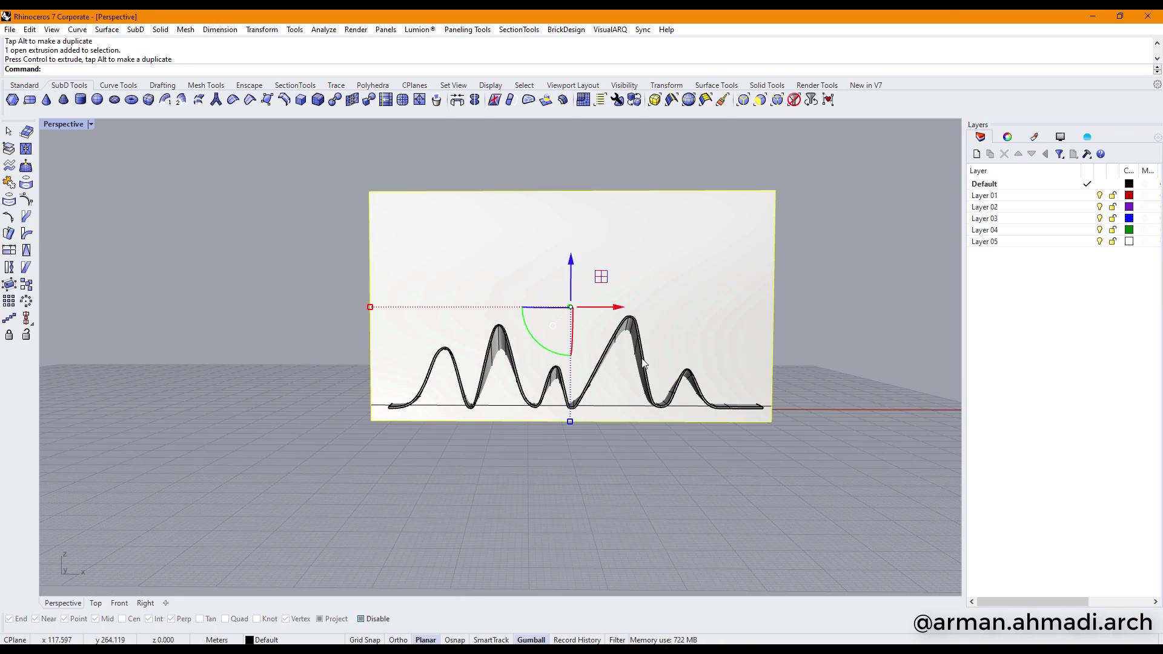
Scale the wall shorter along its length to end just inside the ribbon's ends, and nudge it along X
scroll(644, 362, "up", 2)
left_click_drag(308, 297, 340, 298)
right_click_drag(552, 343, 447, 343, "shift")
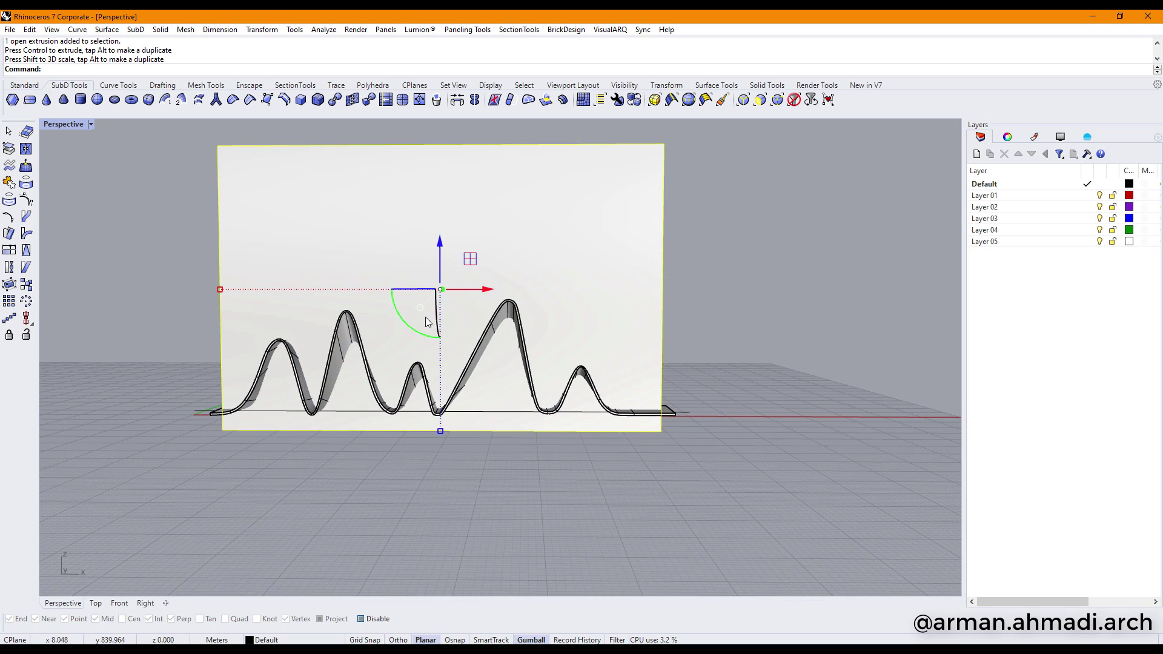
scroll(424, 318, "up", 6)
scroll(501, 280, "down", 4)
left_click_drag(524, 278, 529, 274)
Shift the wall along Y toward the ribbon's sculpted side and place a duplicate about 10.3 m back across the ribbon's width
right_click_drag(458, 352, 517, 358)
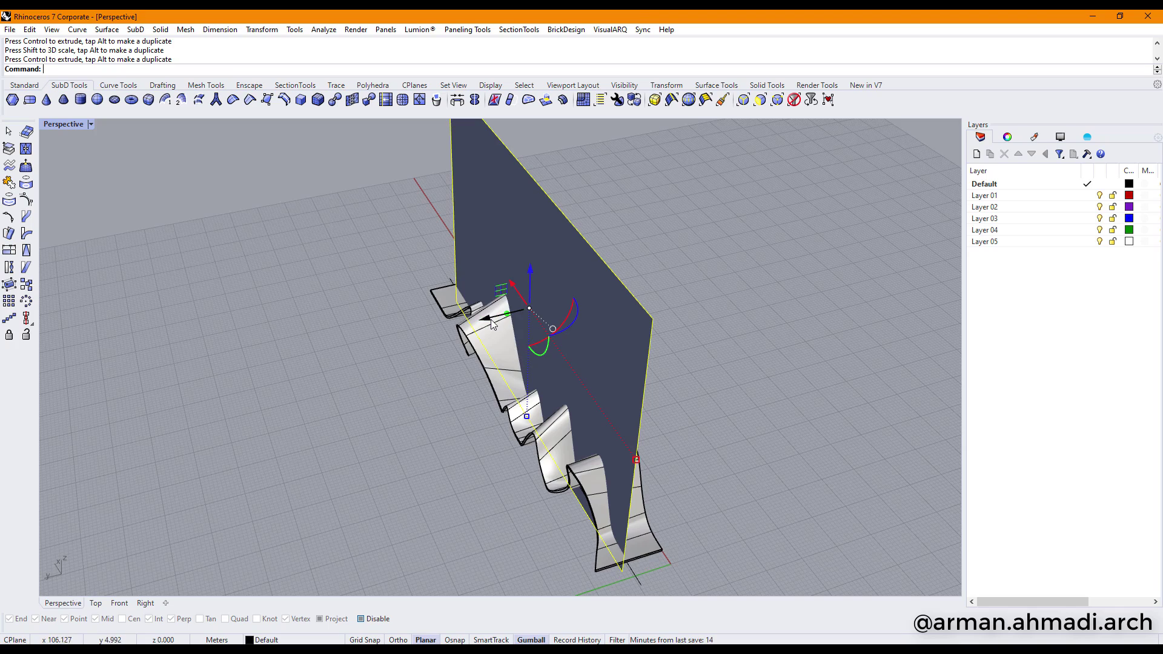
left_click_drag(492, 324, 485, 333)
right_click_drag(485, 332, 508, 354)
left_click_drag(478, 320, 507, 325)
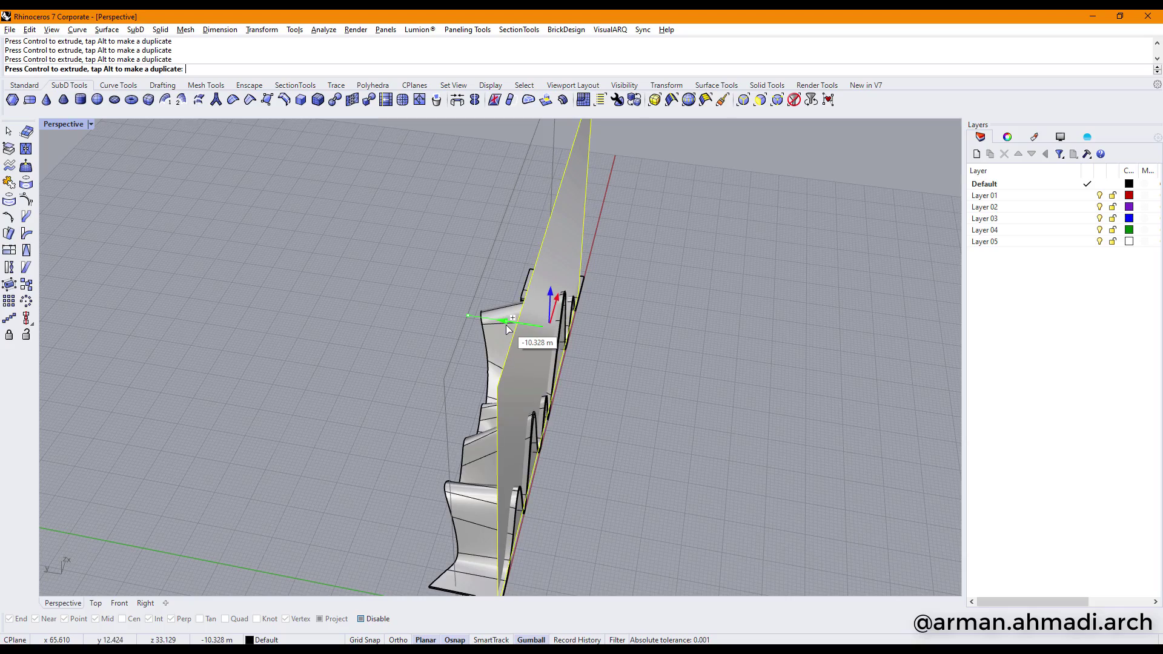
right_click_drag(506, 325, 709, 371)
left_click(718, 488)
right_click_drag(569, 460, 650, 358, "shift")
scroll(492, 452, "up", 3)
scroll(495, 455, "up", 2)
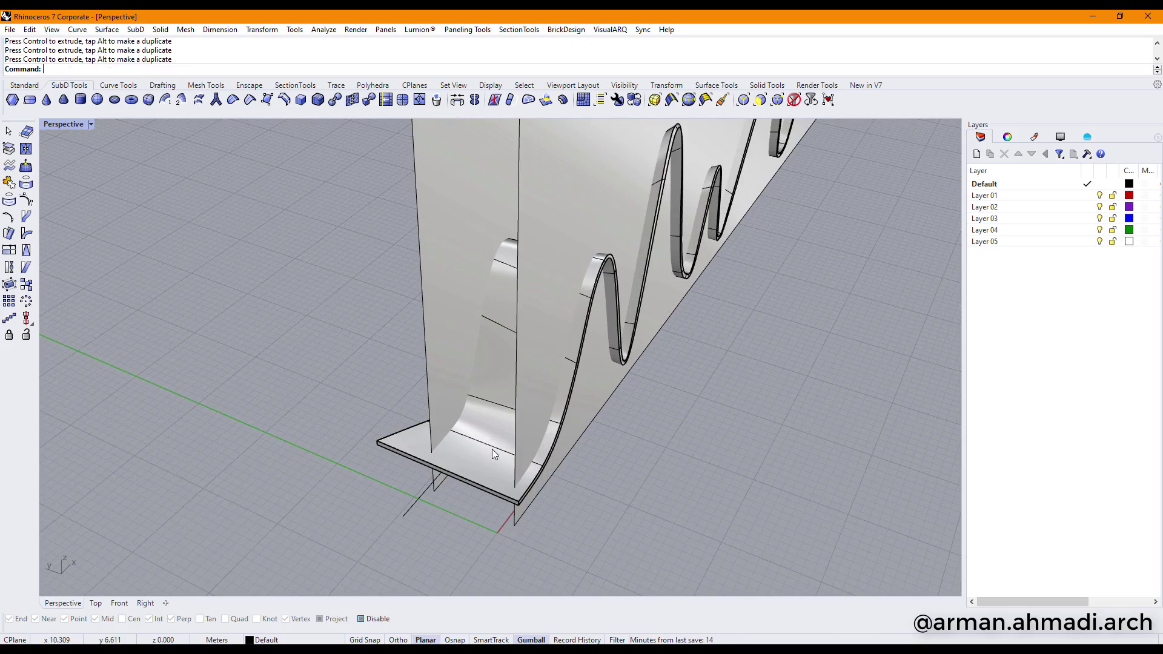
Convert the thickened SubD ribbon to a NURBS polysurface, keeping the original SubD
left_click(495, 454)
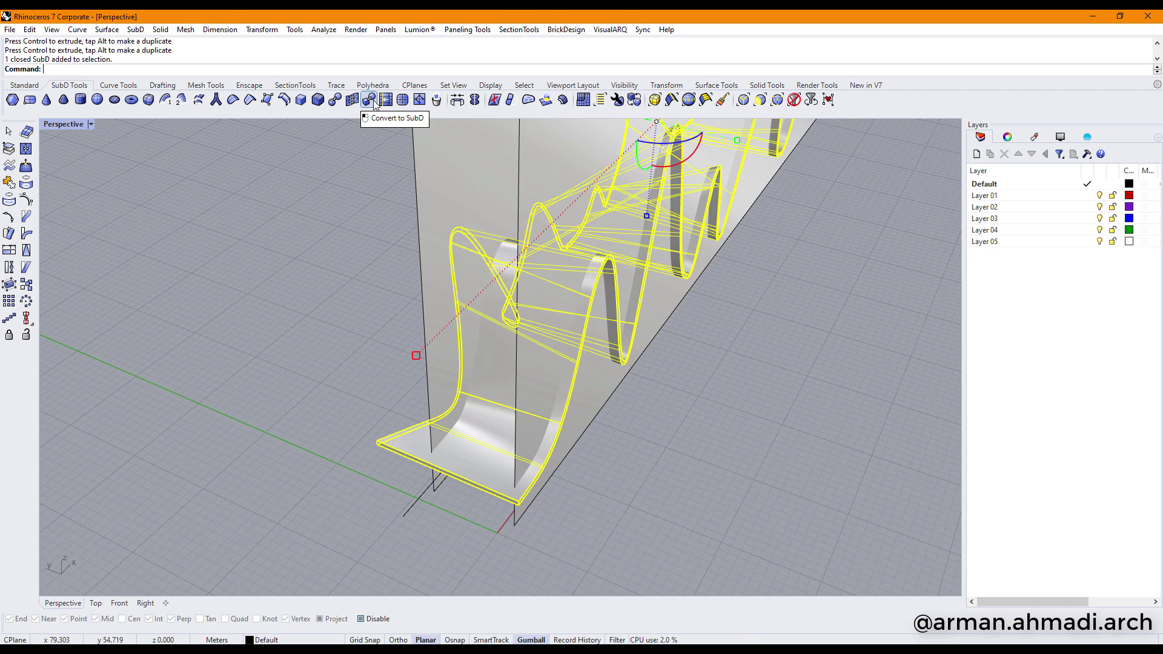
left_click(335, 100)
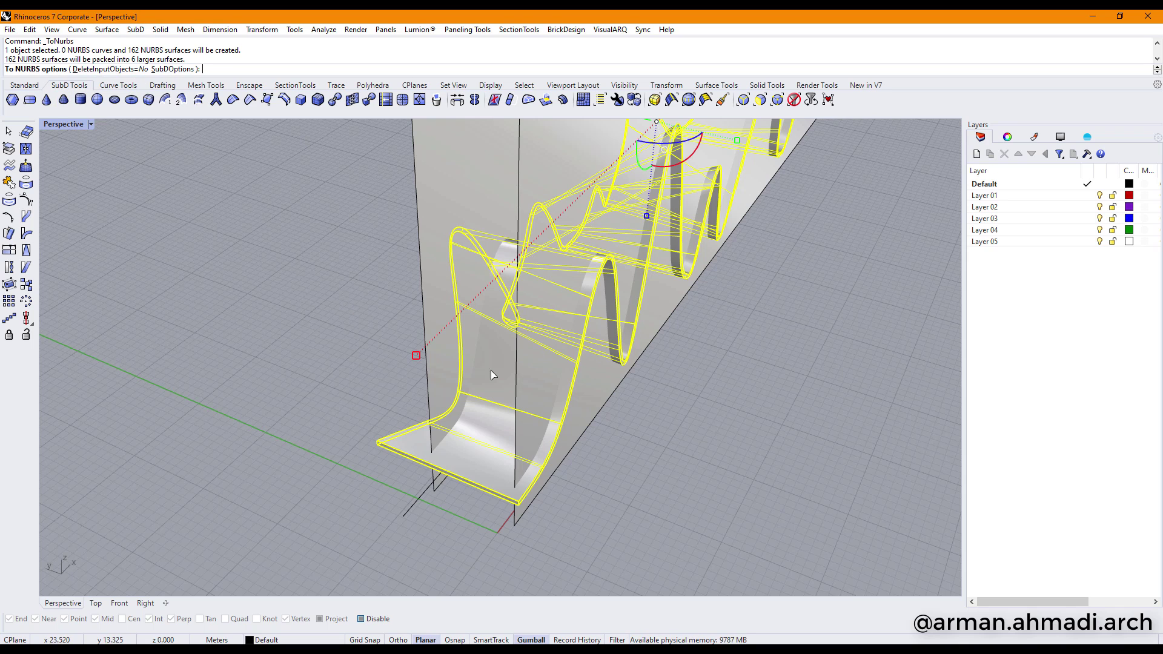
right_click_drag(488, 370, 530, 371)
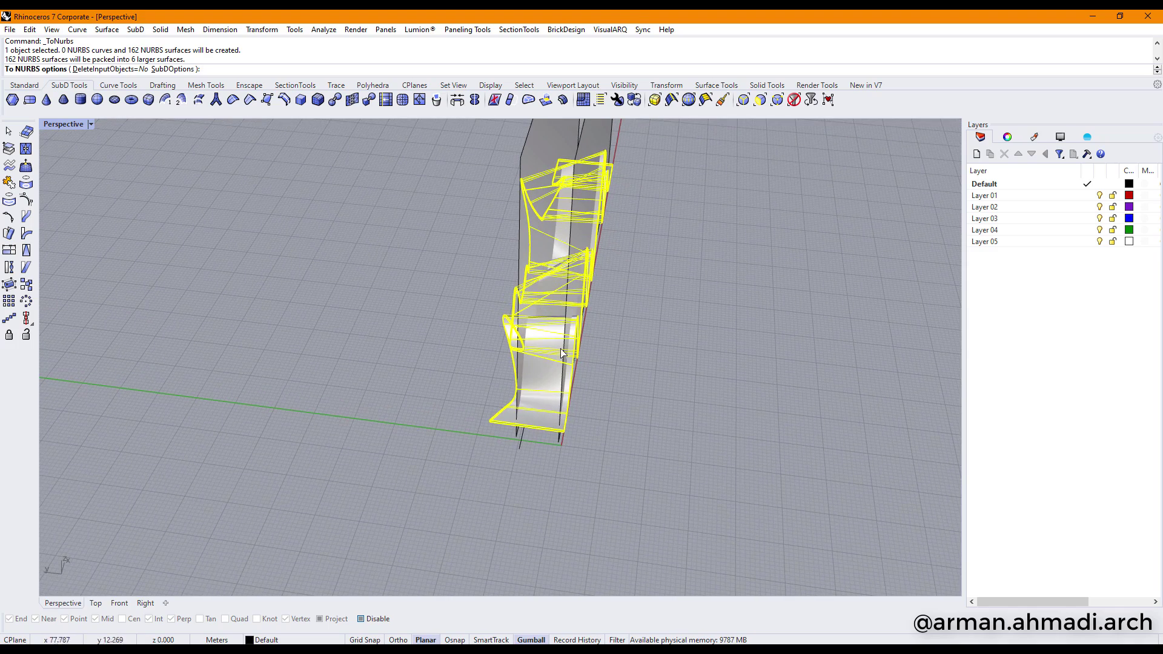
right_click_drag(558, 330, 472, 326)
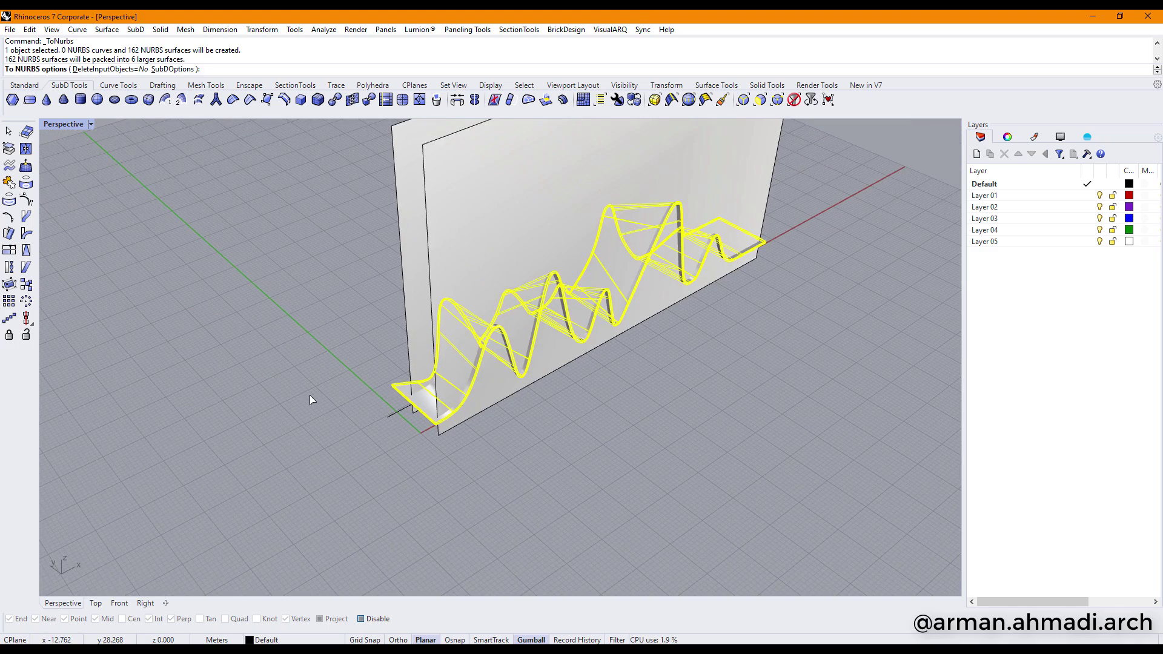
key("Return")
Split both lengthwise walls using the ribbon's NURBS polysurface as the cutting object
right_click_drag(394, 446, 539, 381)
left_click(558, 193)
left_click(507, 178, "shift")
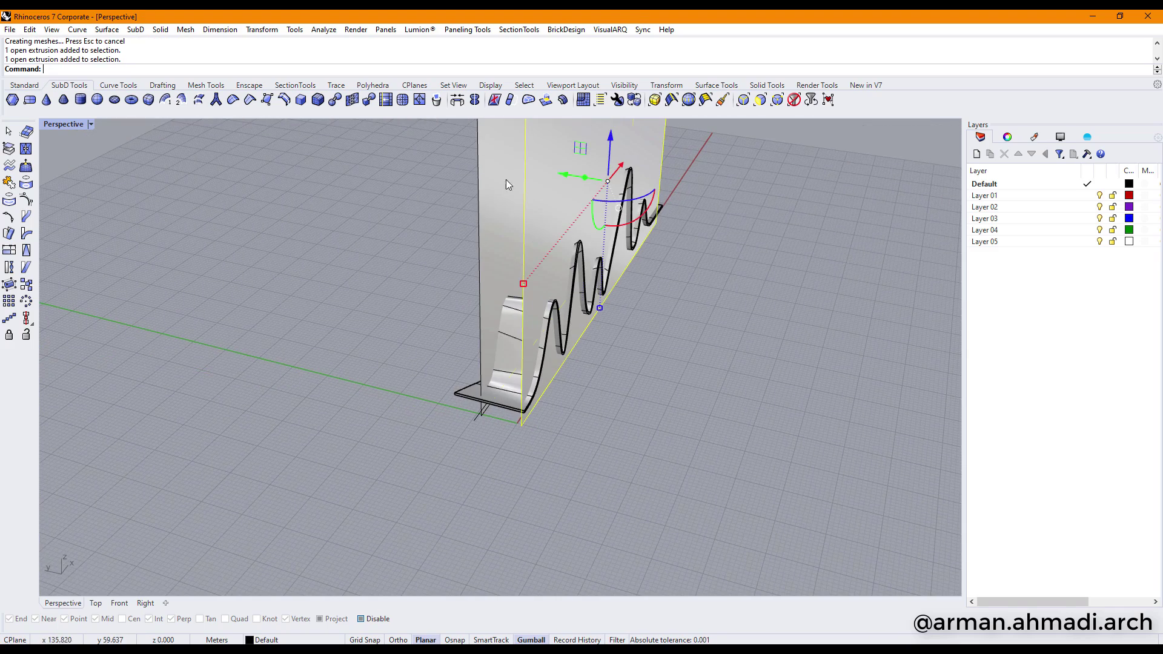
right_click_drag(633, 321, 702, 275, "shift")
scroll(494, 416, "up", 5)
left_click(24, 85)
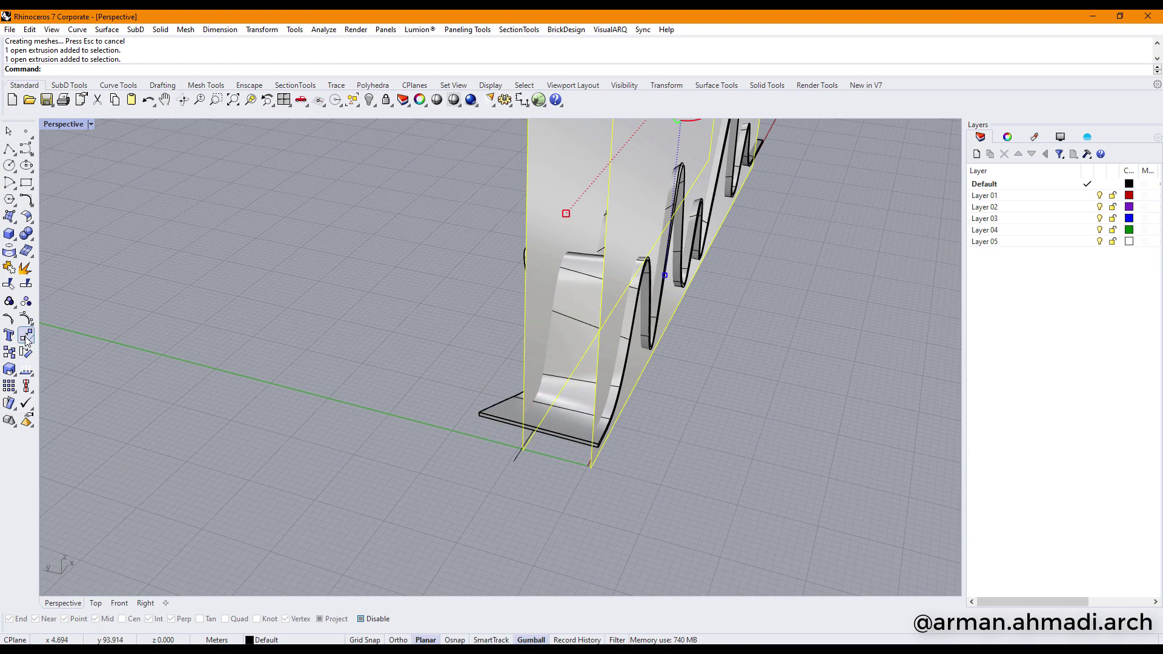
left_click(26, 285)
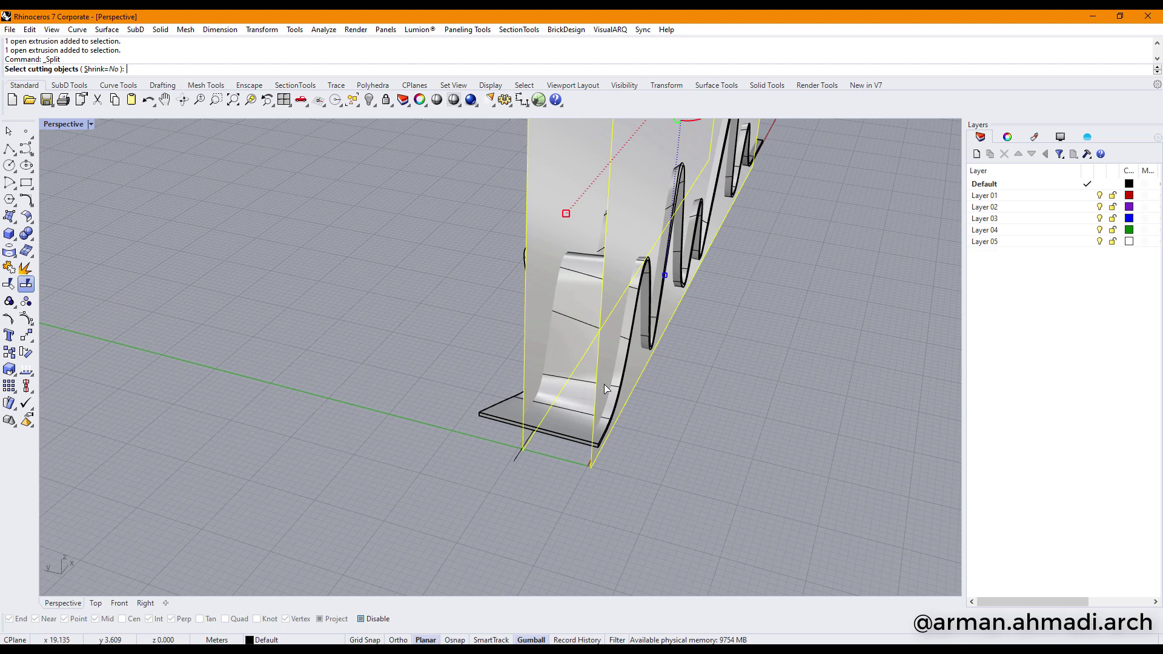
left_click(600, 378)
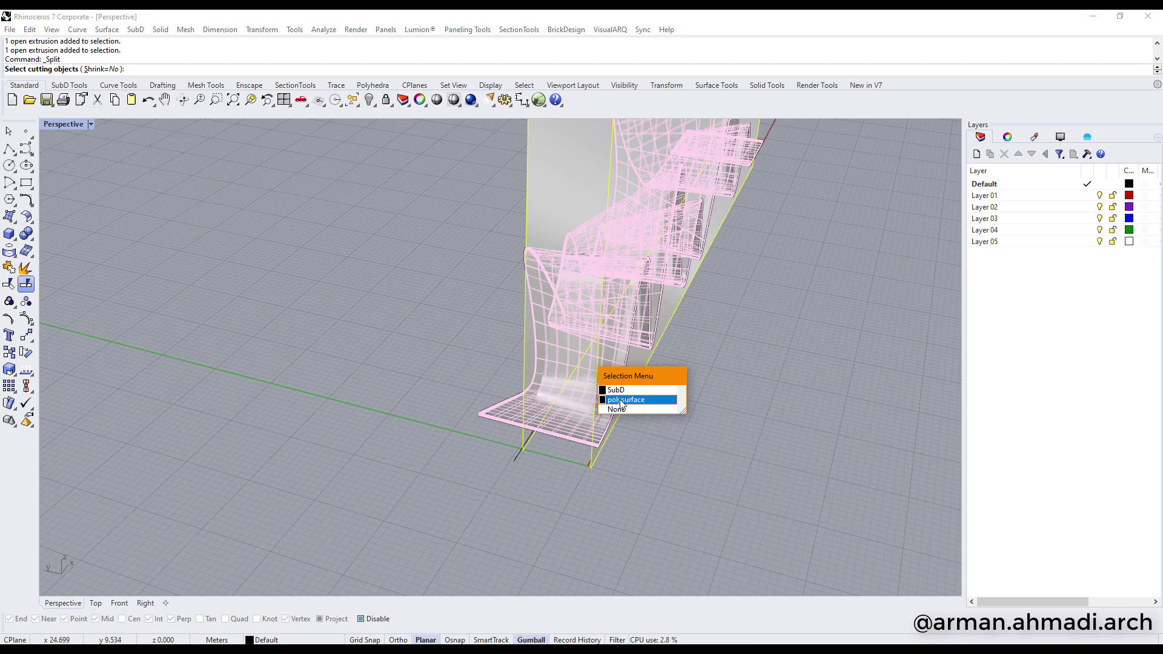
left_click(622, 400)
right_click(648, 474)
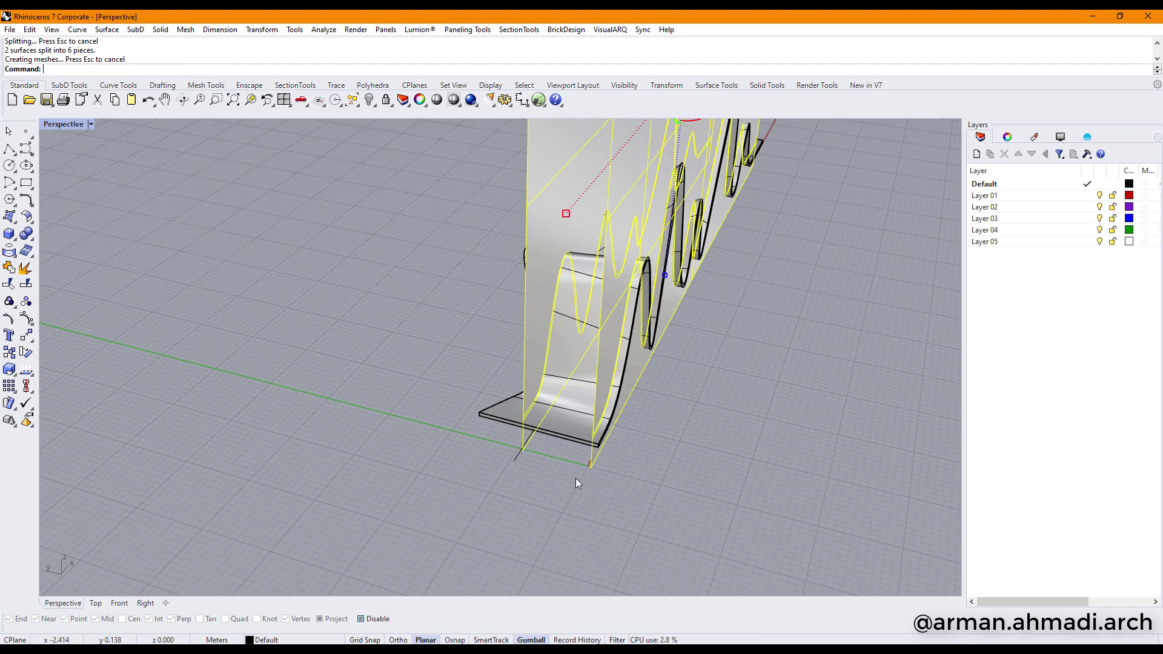
Delete the parts of both walls that stand above the ribbon
right_click_drag(577, 483, 652, 444)
left_click(653, 445)
left_click(479, 411)
left_click(522, 436)
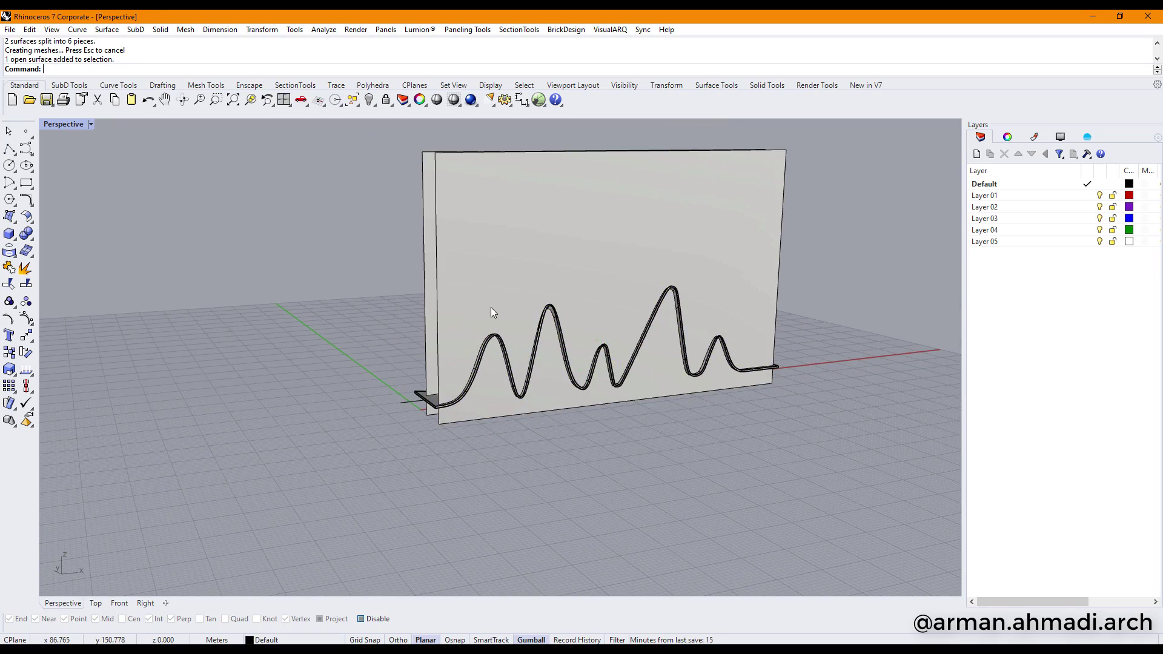
right_click_drag(491, 307, 492, 303)
left_click_drag(828, 208, 642, 189)
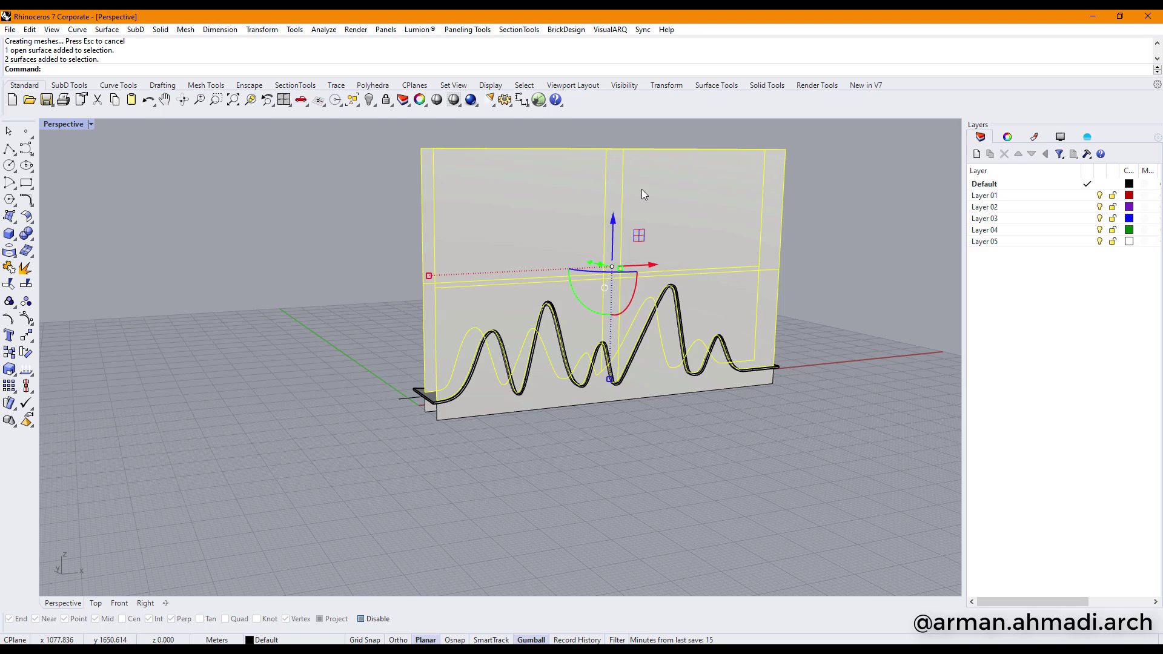
key("Delete")
Draw a horizontal straight polyline in the Front view at the ribbon's base level, extending past both ends of the ribbon
right_click_drag(637, 418, 475, 541)
left_click(121, 606)
scroll(421, 402, "down", 1)
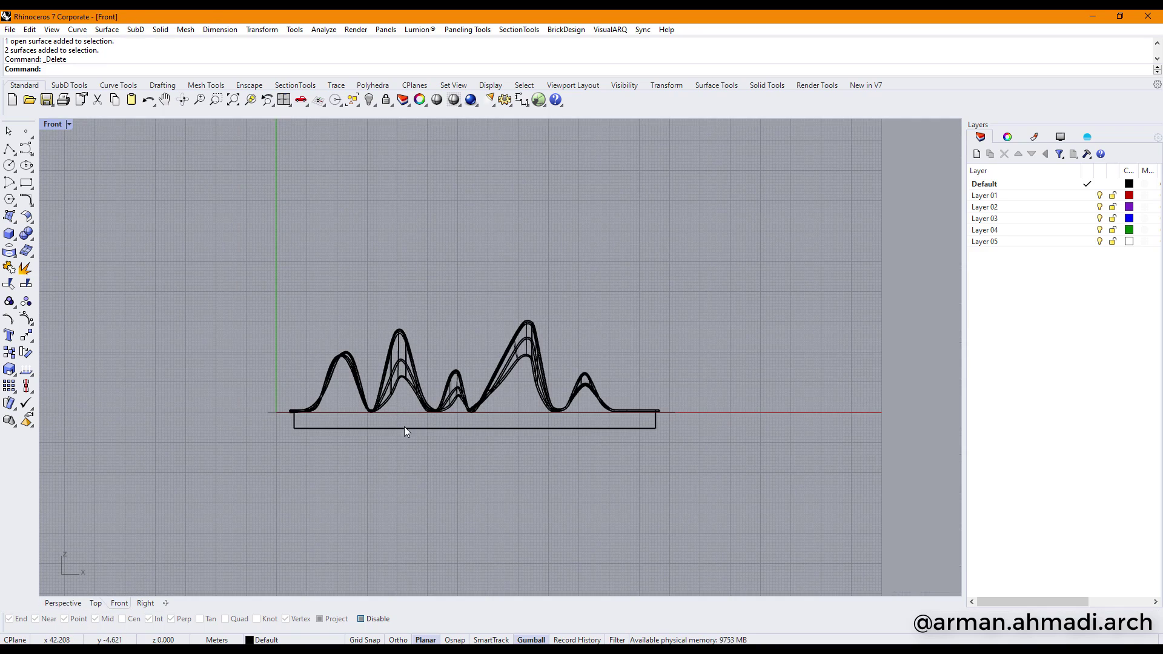
right_click_drag(405, 429, 509, 421)
scroll(63, 203, "up", 1)
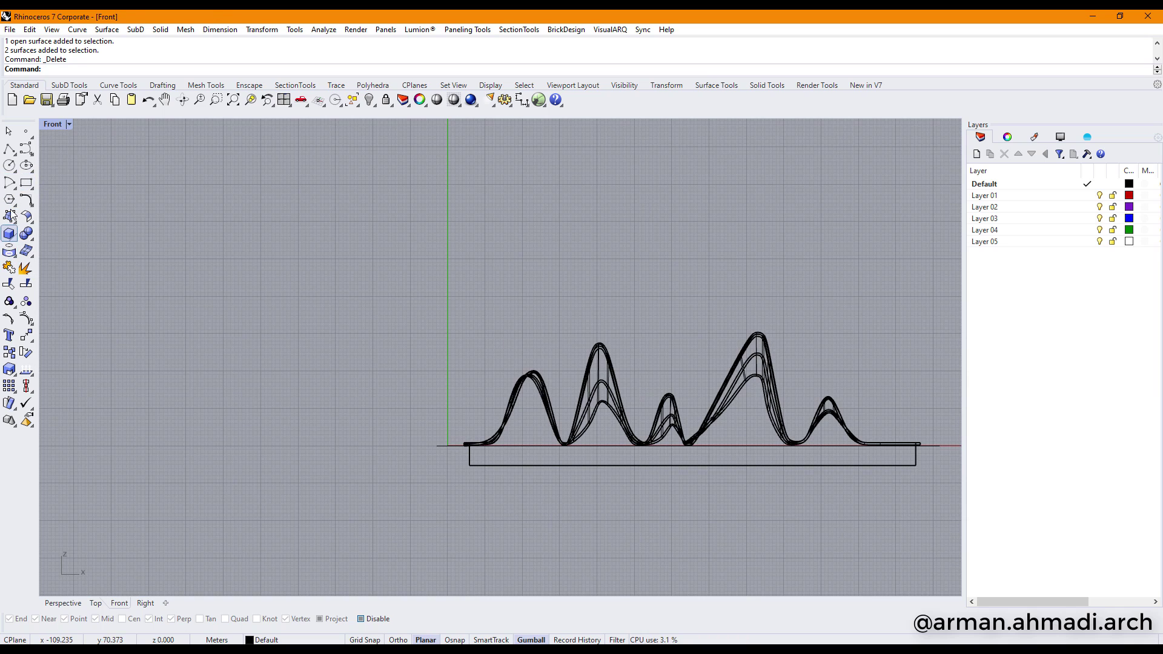
left_click(10, 148)
right_click_drag(495, 472, 262, 424)
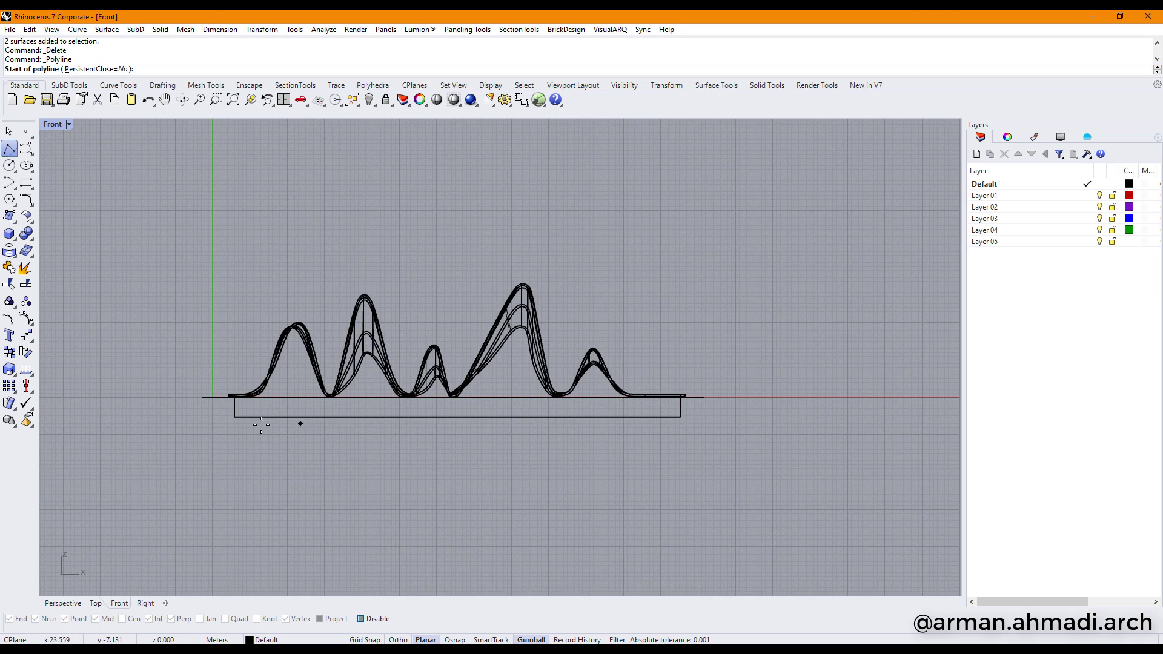
scroll(262, 424, "up", 6)
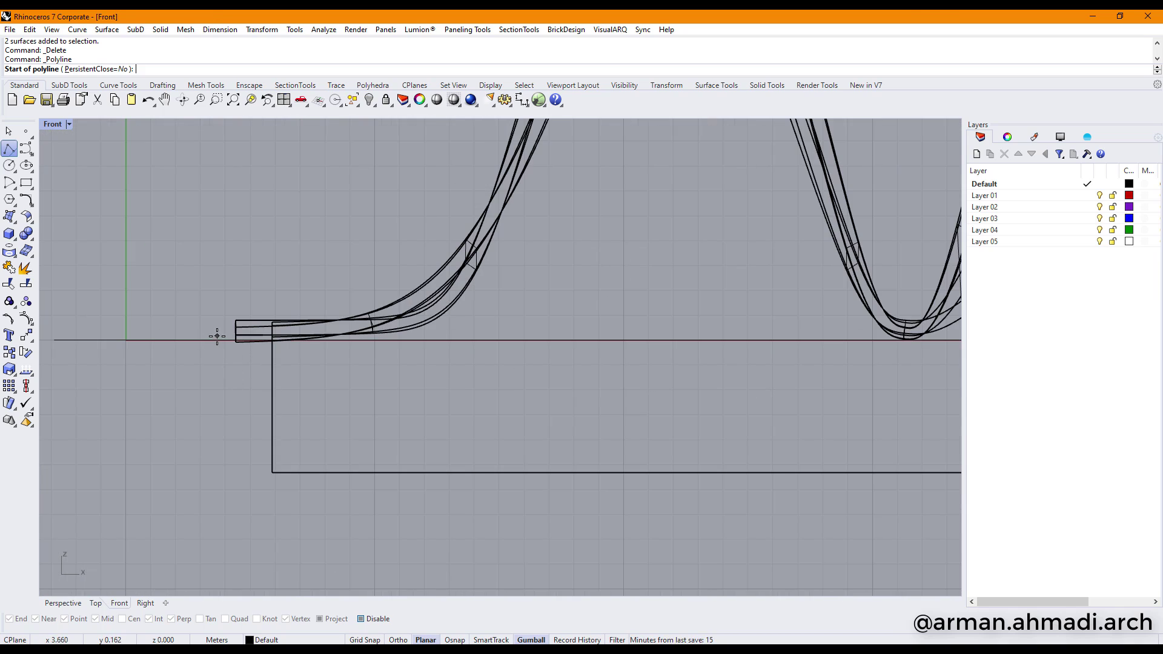
left_click(217, 336)
scroll(217, 335, "down", 5)
key("F8")
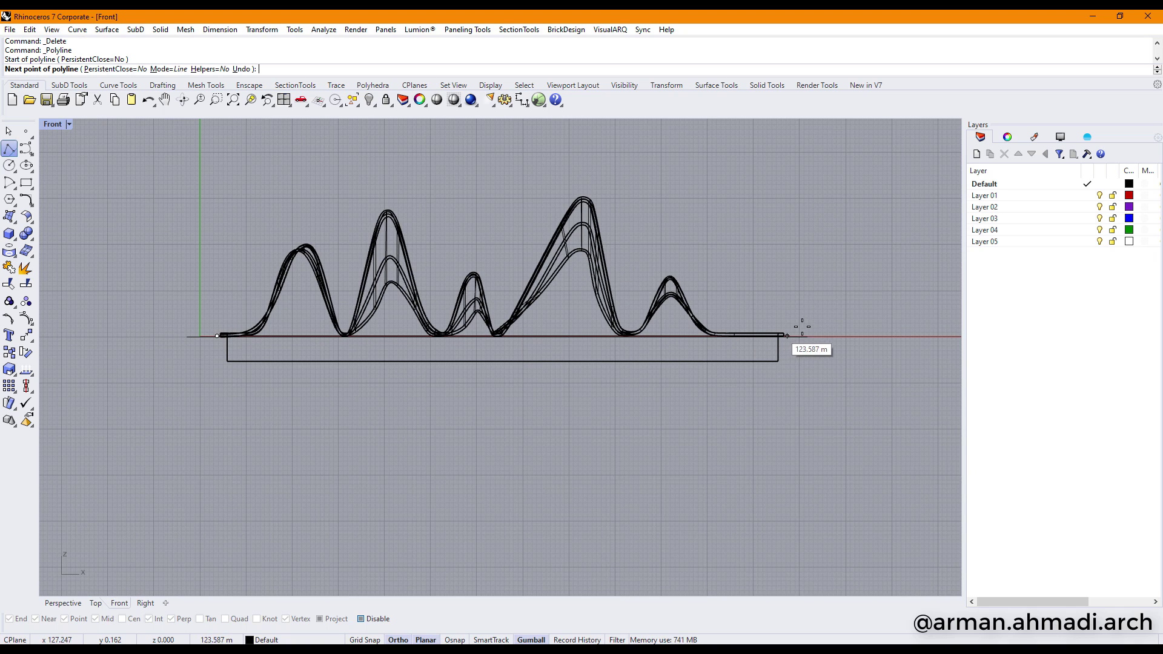
left_click(826, 335)
key("Return")
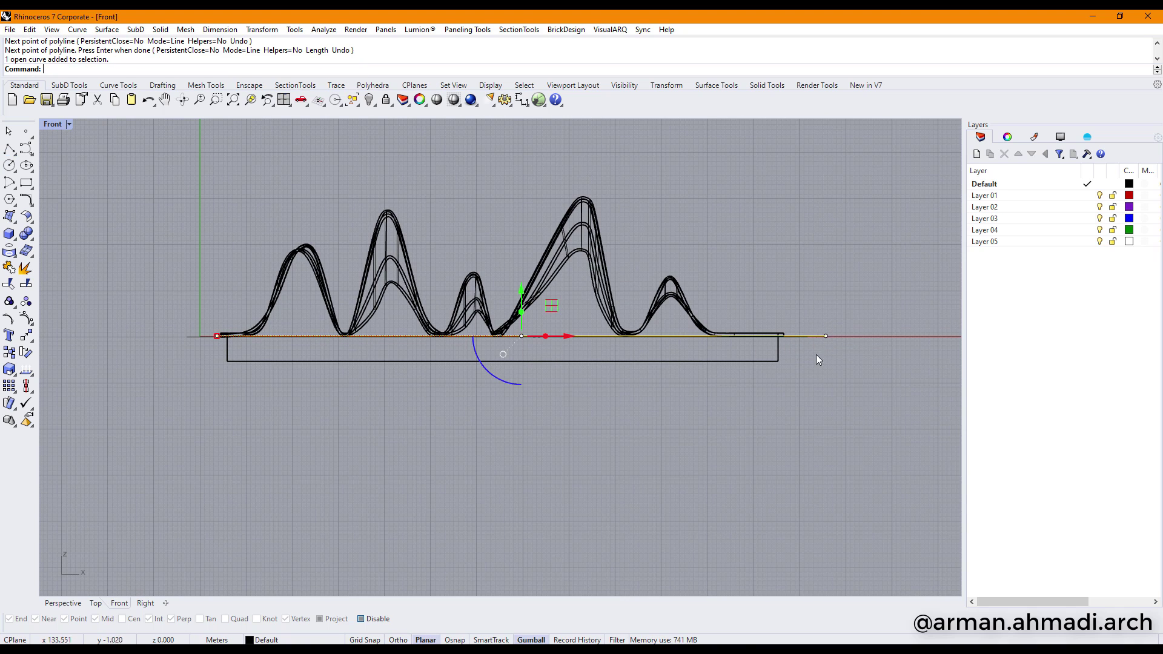
Extrude the base line into a horizontal plane wider than the ribbon on both sides and shift it back along X
scroll(746, 375, "down", 3)
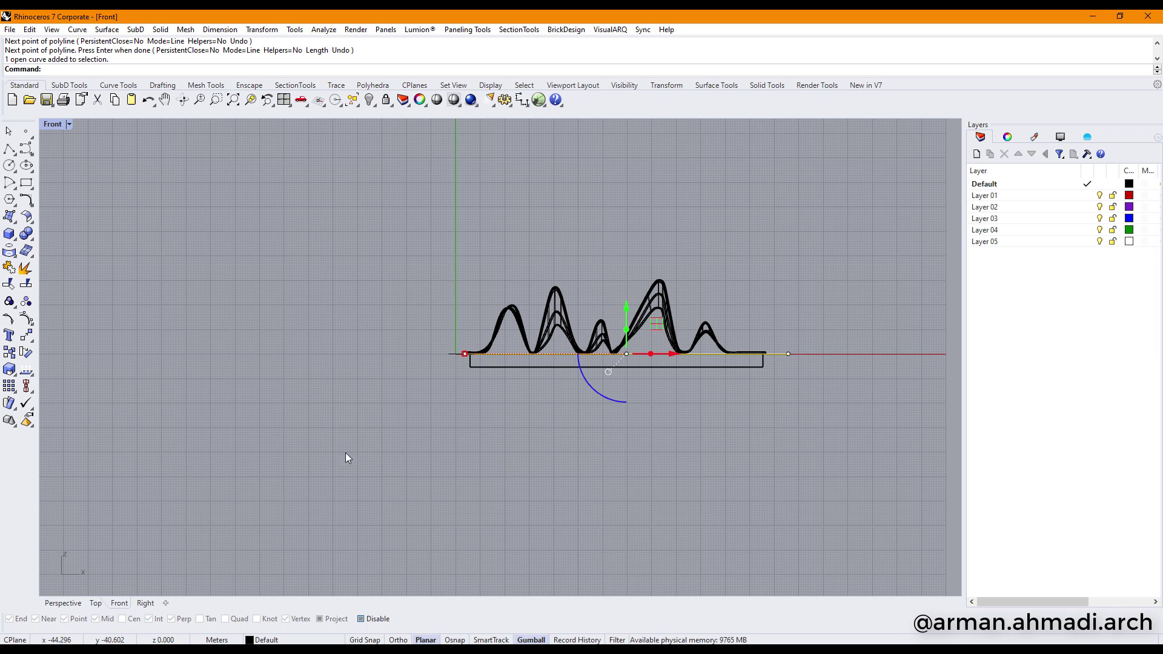
left_click(95, 604)
scroll(473, 388, "down", 3)
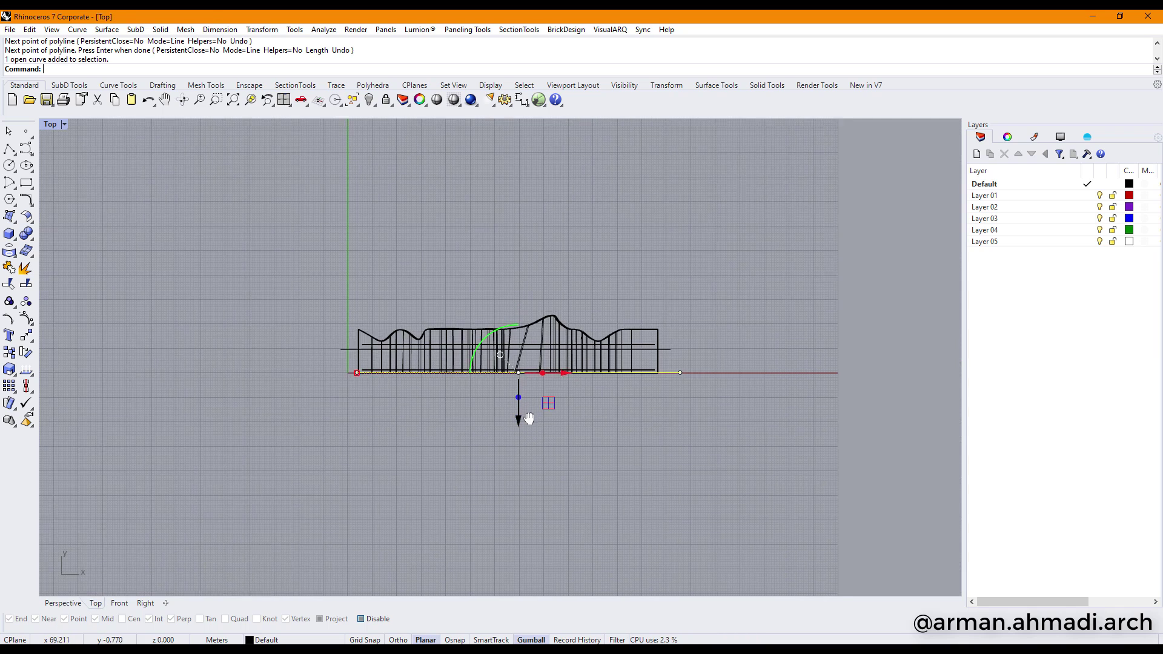
left_click_drag(541, 262, 532, 324)
left_click(733, 258)
left_click(684, 268)
left_click_drag(560, 377, 539, 376)
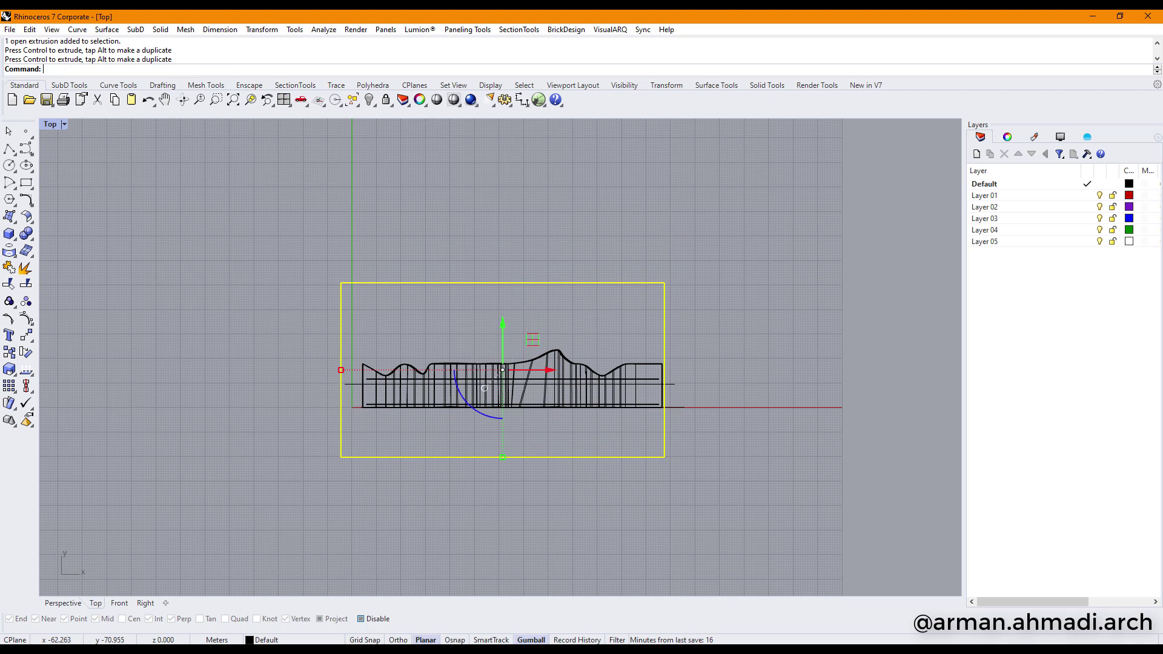
Split both lengthwise walls with the horizontal plane at the ribbon's base
left_click(63, 603)
right_click_drag(602, 382, 625, 403)
scroll(441, 367, "up", 5)
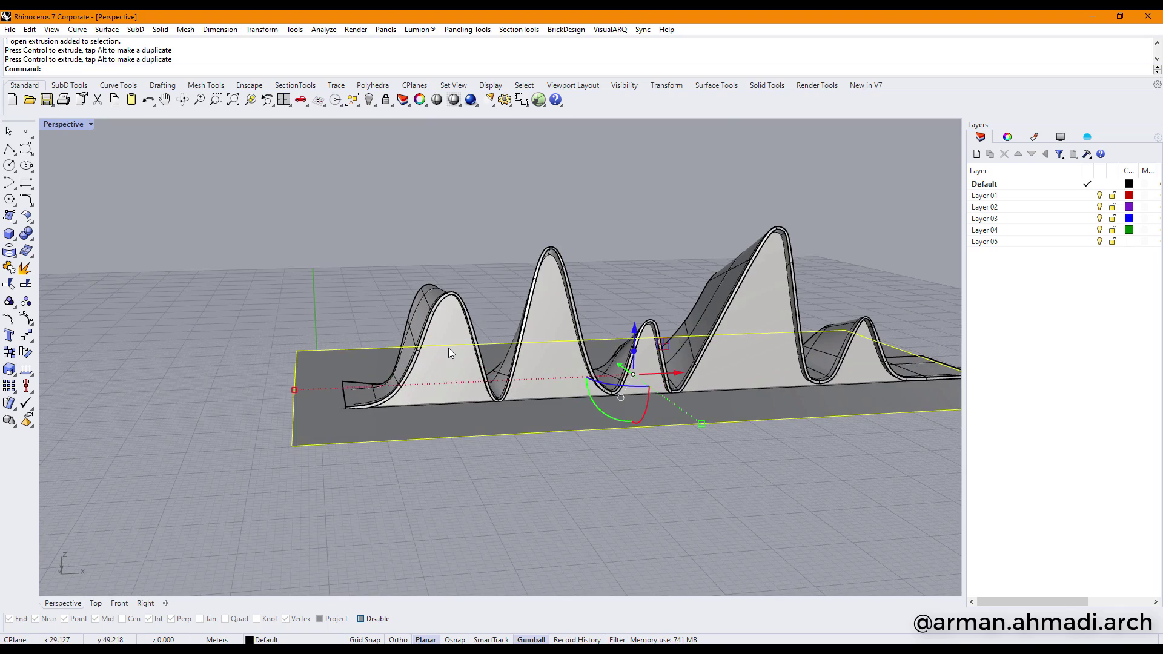
left_click(449, 349)
right_click_drag(445, 364, 554, 347)
left_click(641, 311, "shift")
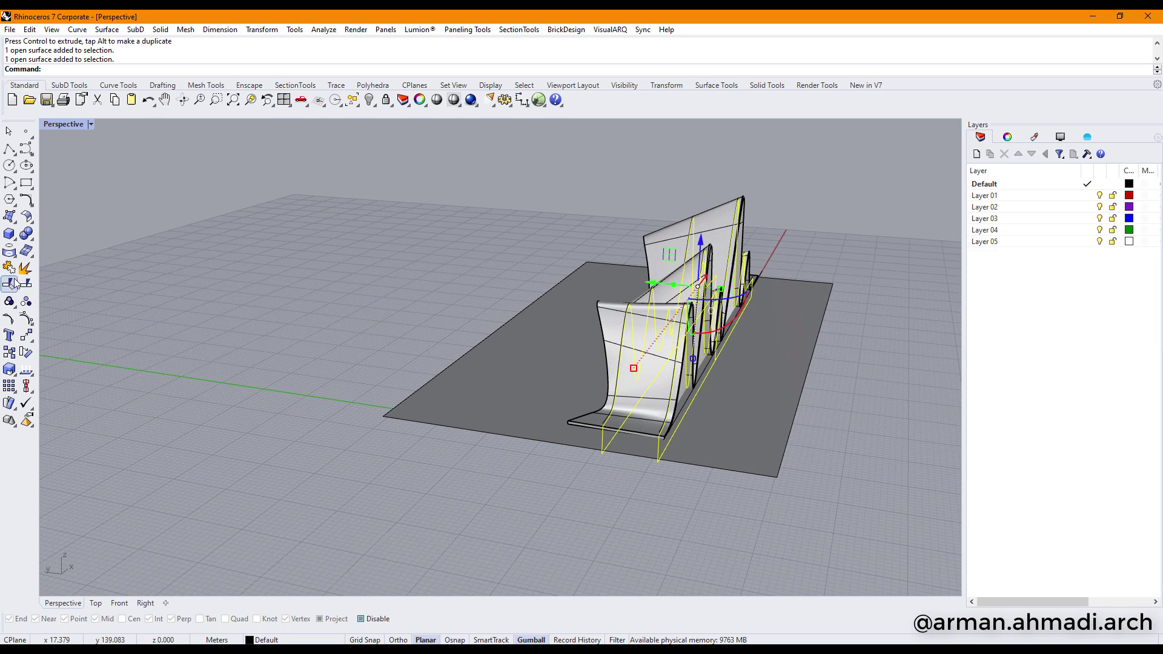
left_click(27, 285)
left_click(547, 366)
key("Return")
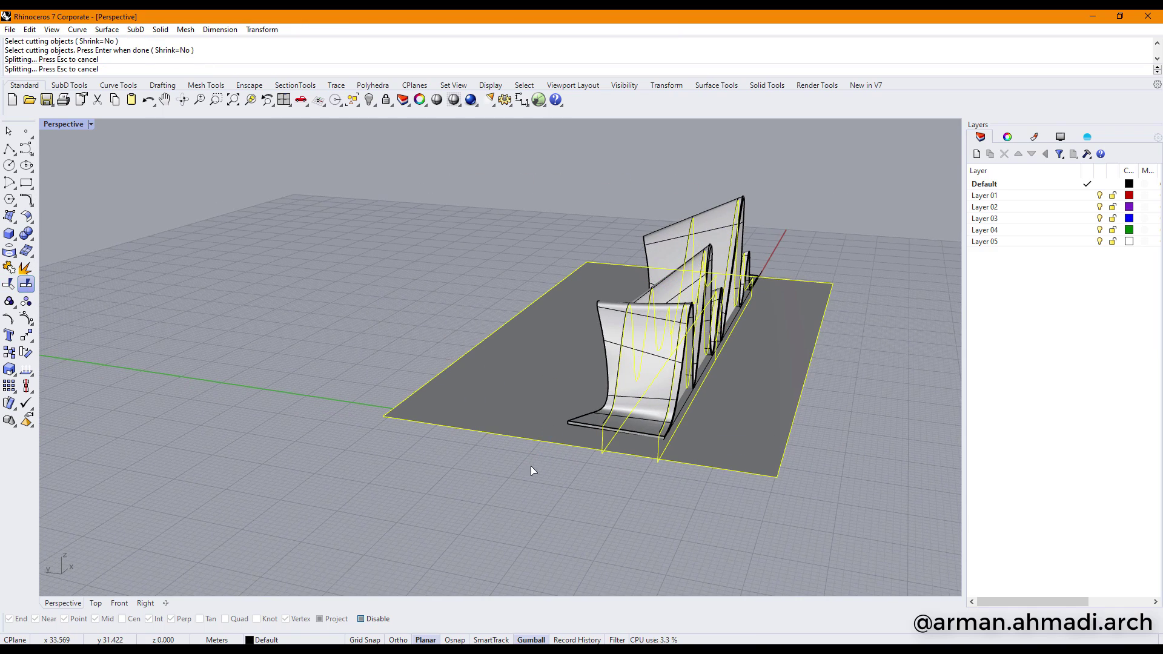
Delete the horizontal cutting plane and the wall strips below the ribbon's base
left_click(539, 491)
right_click_drag(538, 490, 507, 430)
left_click(590, 486)
key("Delete")
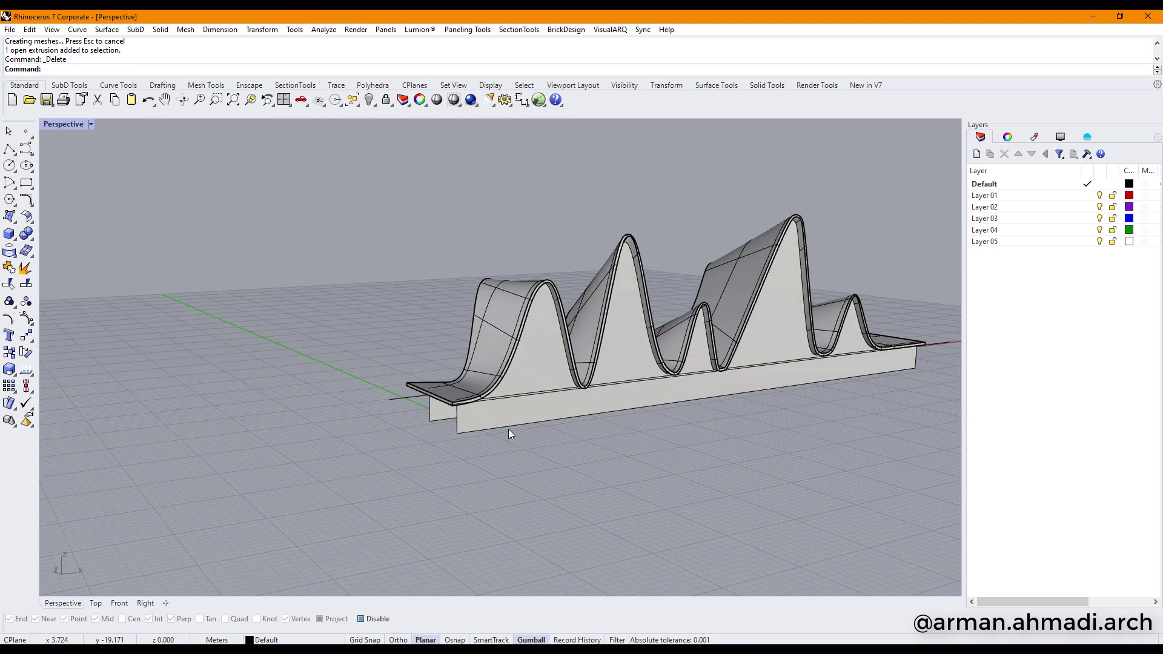
left_click(453, 423)
key("Delete")
Flip the surface direction of the back wall beneath the ribbon's arches
right_click_drag(438, 417, 769, 421)
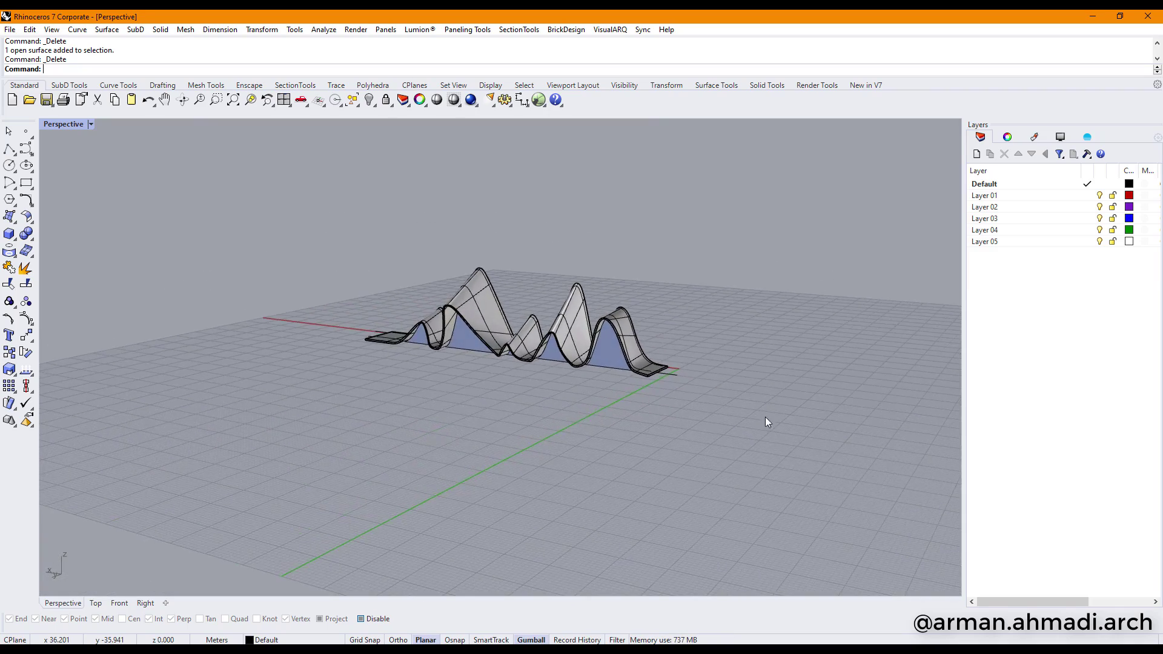
scroll(635, 378, "up", 5)
scroll(634, 380, "up", 3)
left_click(676, 377)
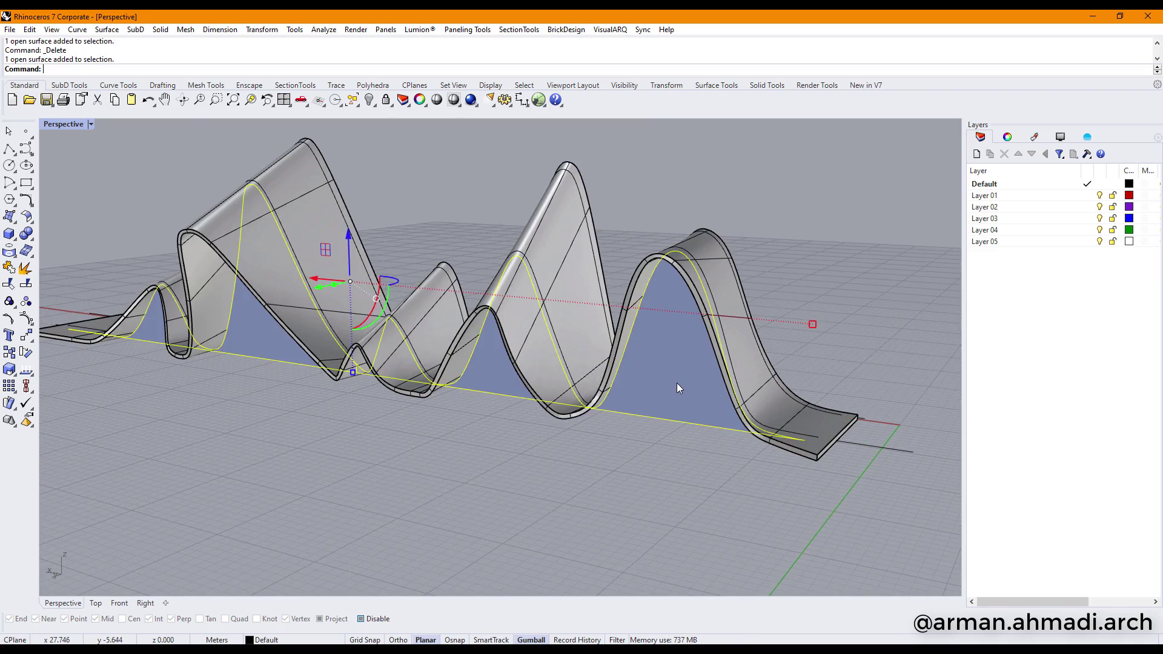
right_click_drag(678, 383, 590, 414)
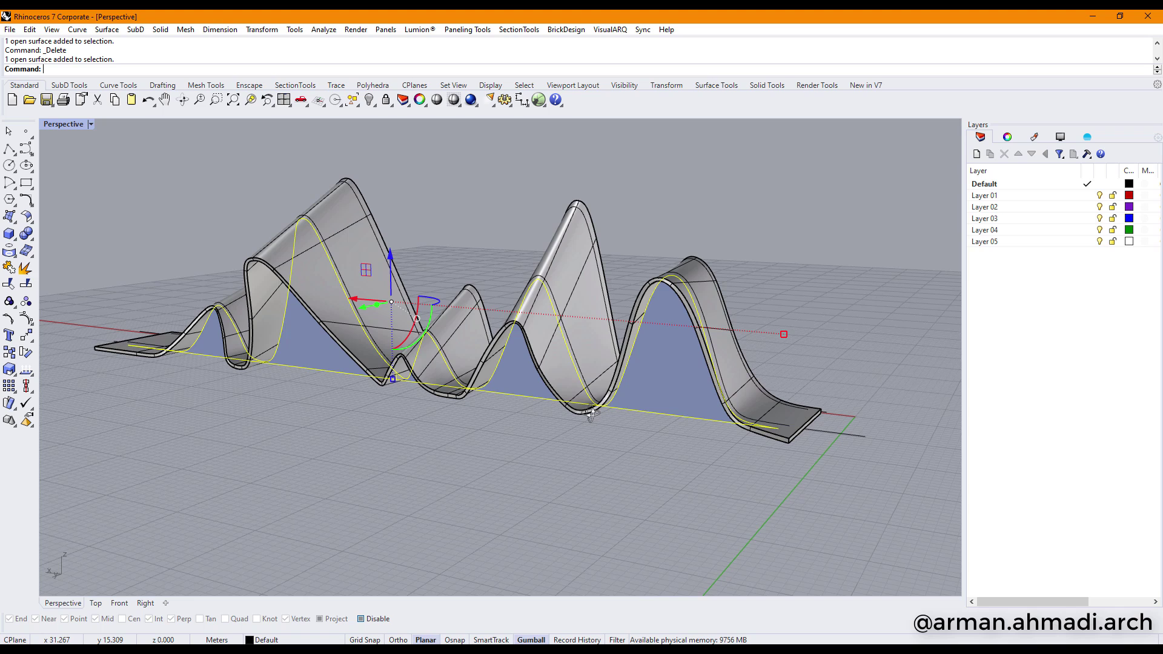
key("Return")
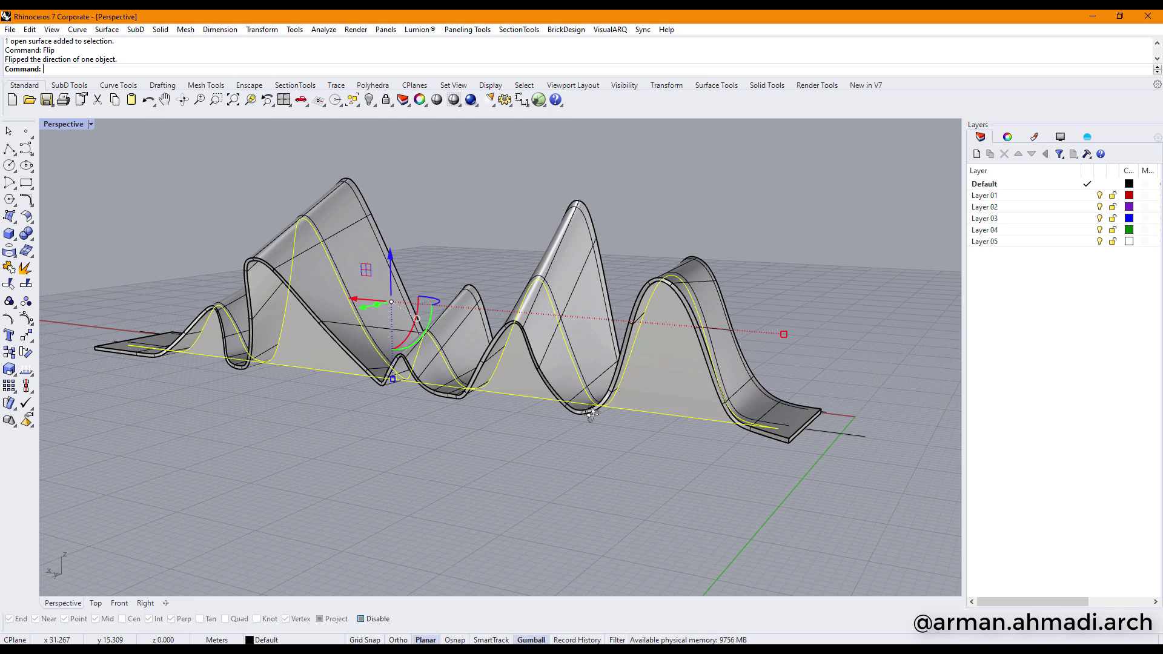
Rebuild the front wall surface under the second and third arches with 60 U and 20 V points, degree 3, deleting the input and retrimming
left_click(562, 481)
right_click_drag(548, 487, 497, 393)
left_click(496, 392)
right_click_drag(645, 478, 682, 462, "shift")
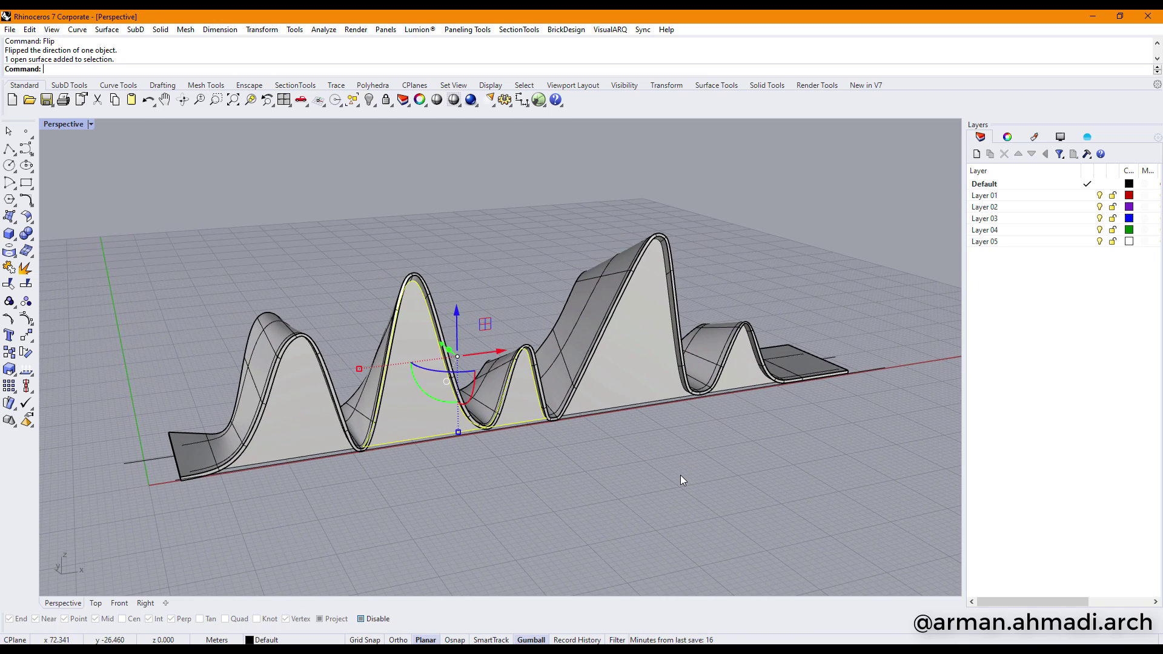
type("build")
key("Return")
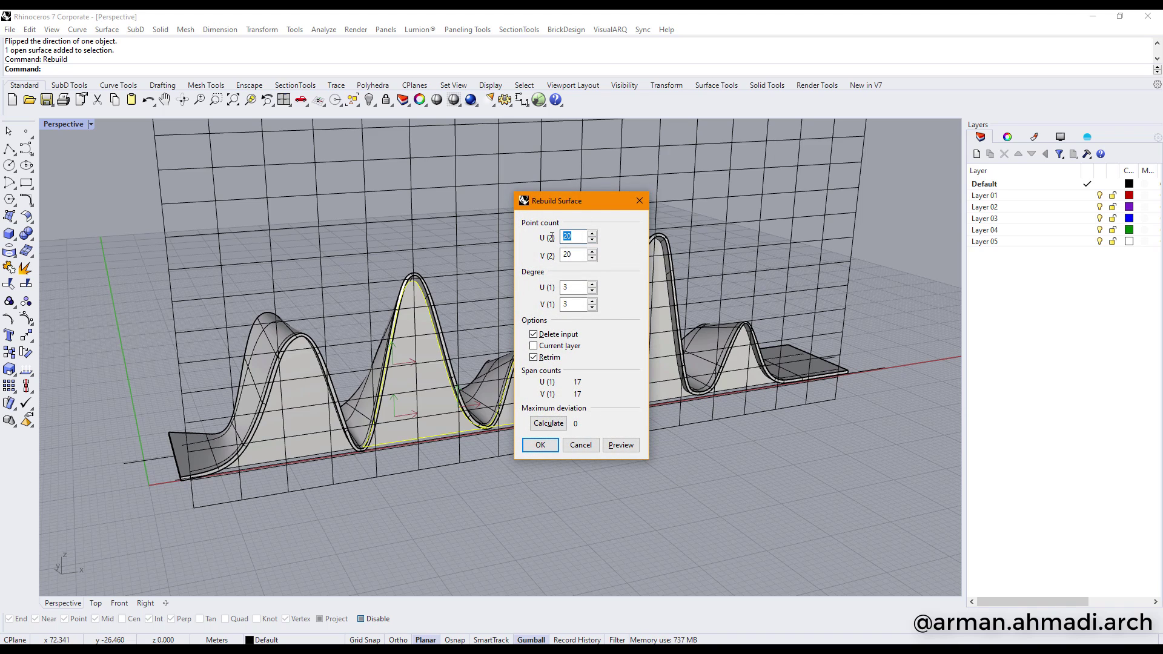
type("6")
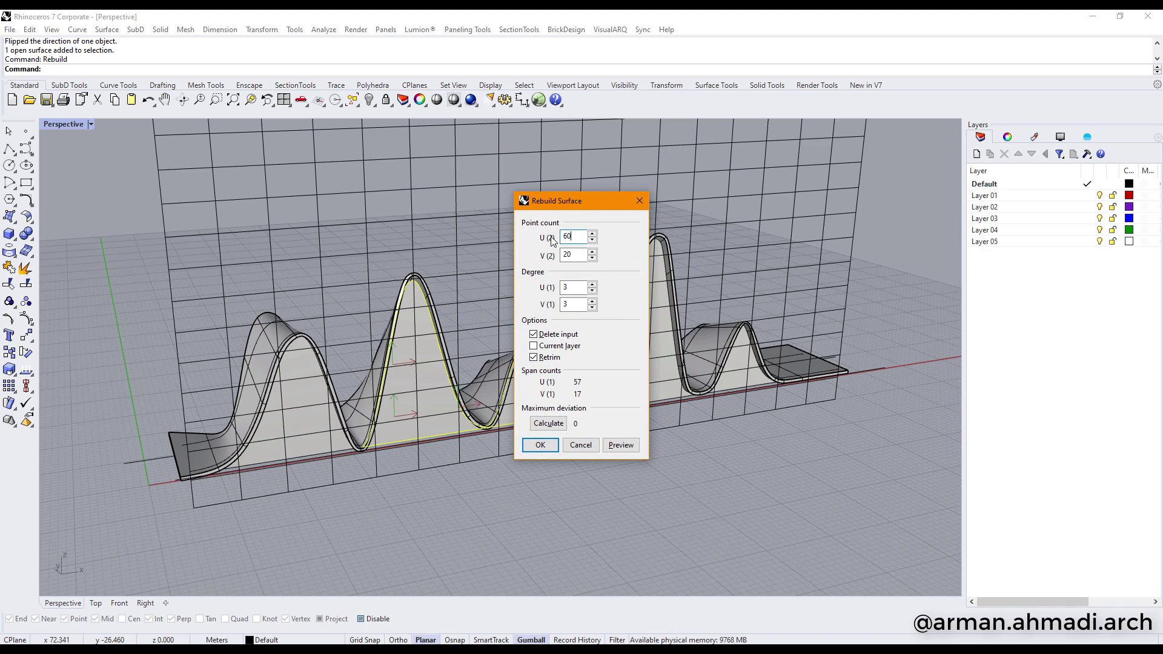
left_click(619, 447)
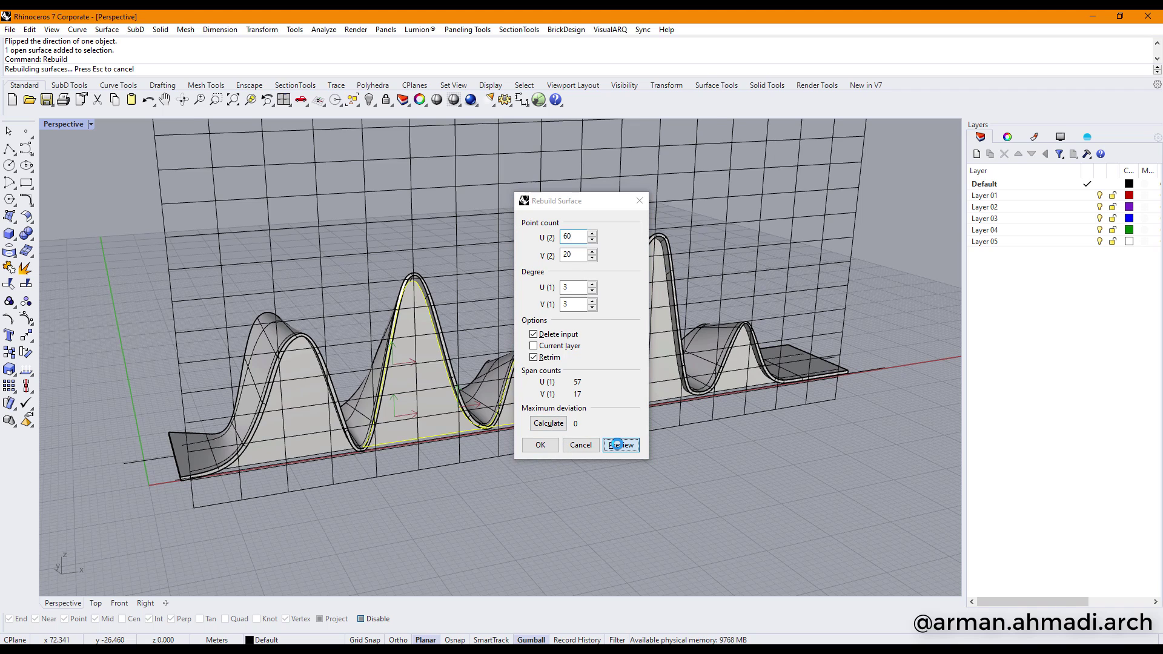
left_click(539, 446)
Rebuild the front wall surfaces under the first and last two arches with 60 U and 20 V points, degree 3, deleting the input and retrimming
right_click_drag(545, 460, 635, 478)
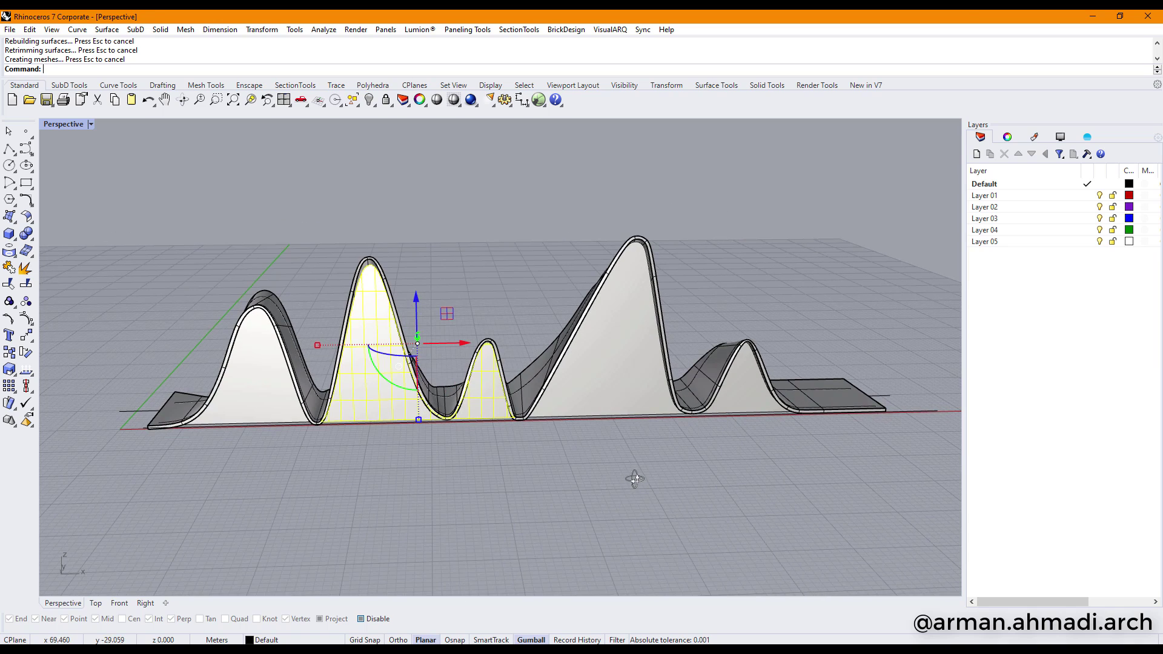
left_click(273, 379)
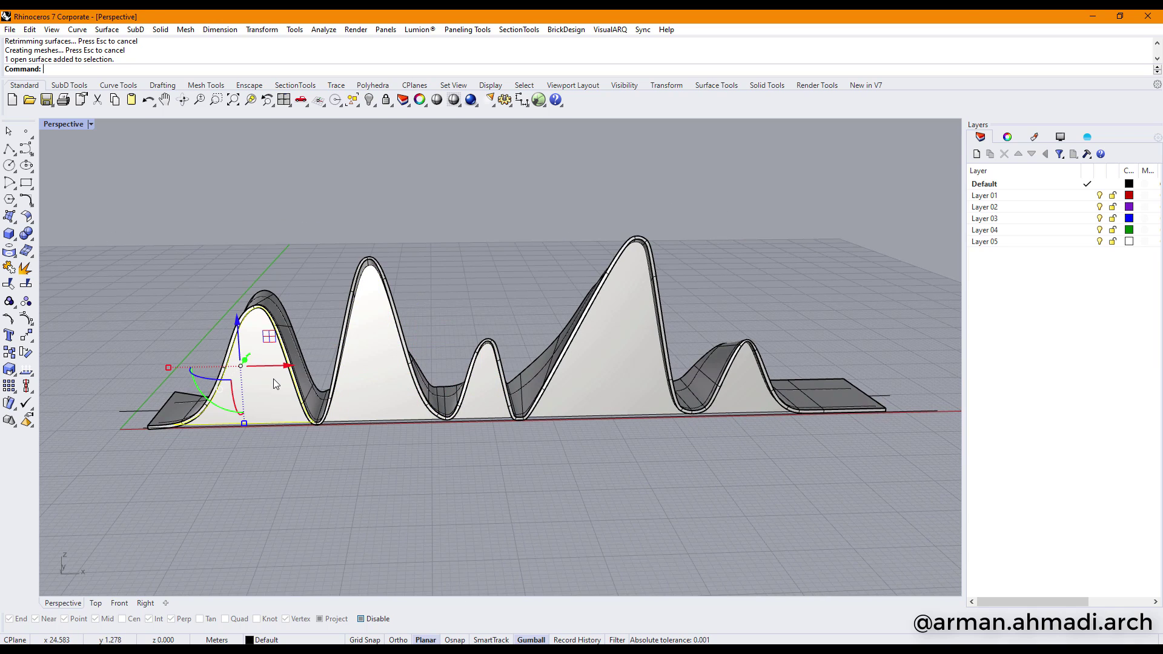
left_click(638, 377)
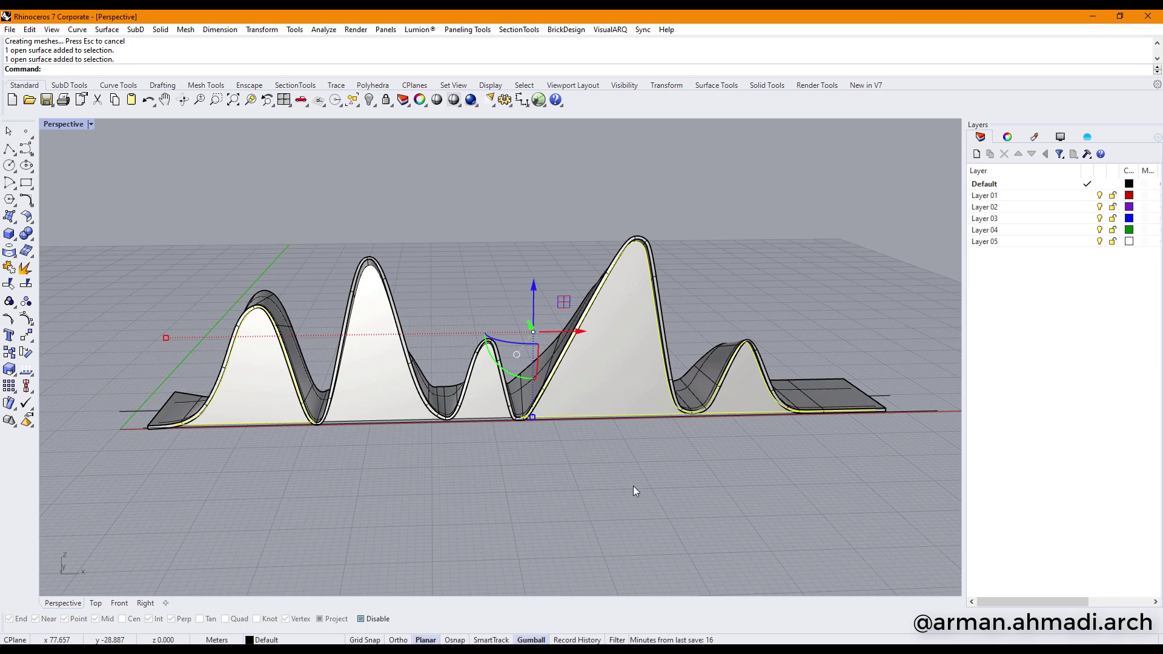
type("Rebuild")
key("Return")
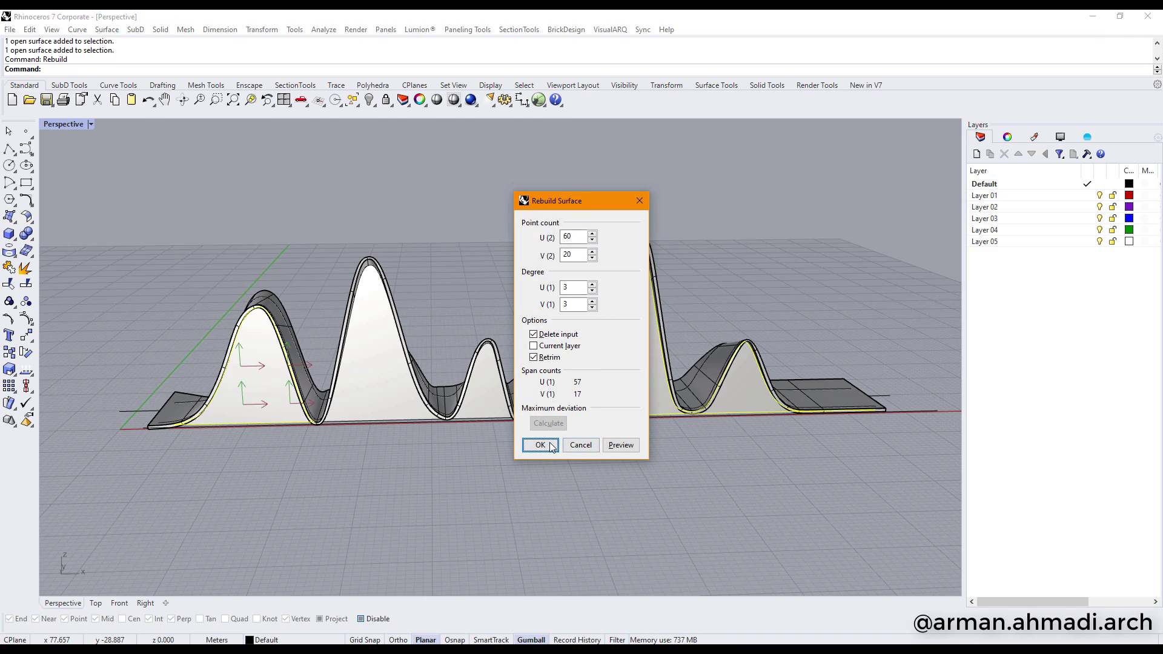
left_click(552, 447)
Rebuild the back wall surface with 60 U and 20 V points at degree 3, deleting the input and retrimming
mouse_move(411, 491)
right_mouse_down()
mouse_move(542, 458)
mouse_move(670, 475)
mouse_move(719, 388)
right_mouse_up()
scroll(718, 376, "up", 3)
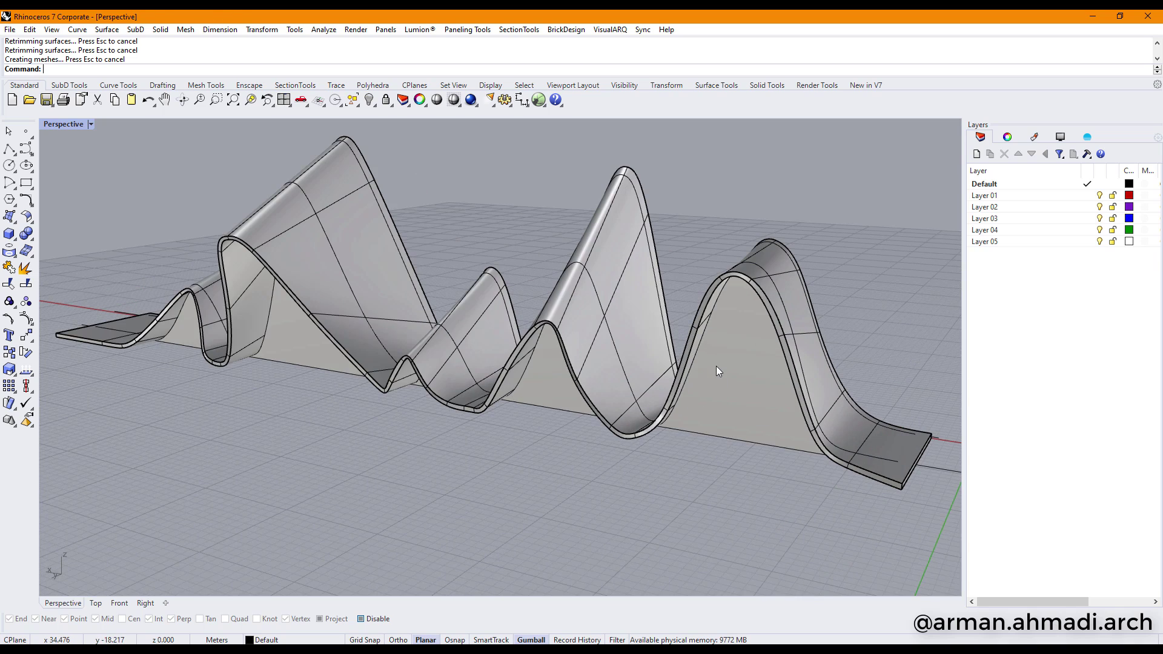
left_click(716, 366)
scroll(529, 461, "down", 3)
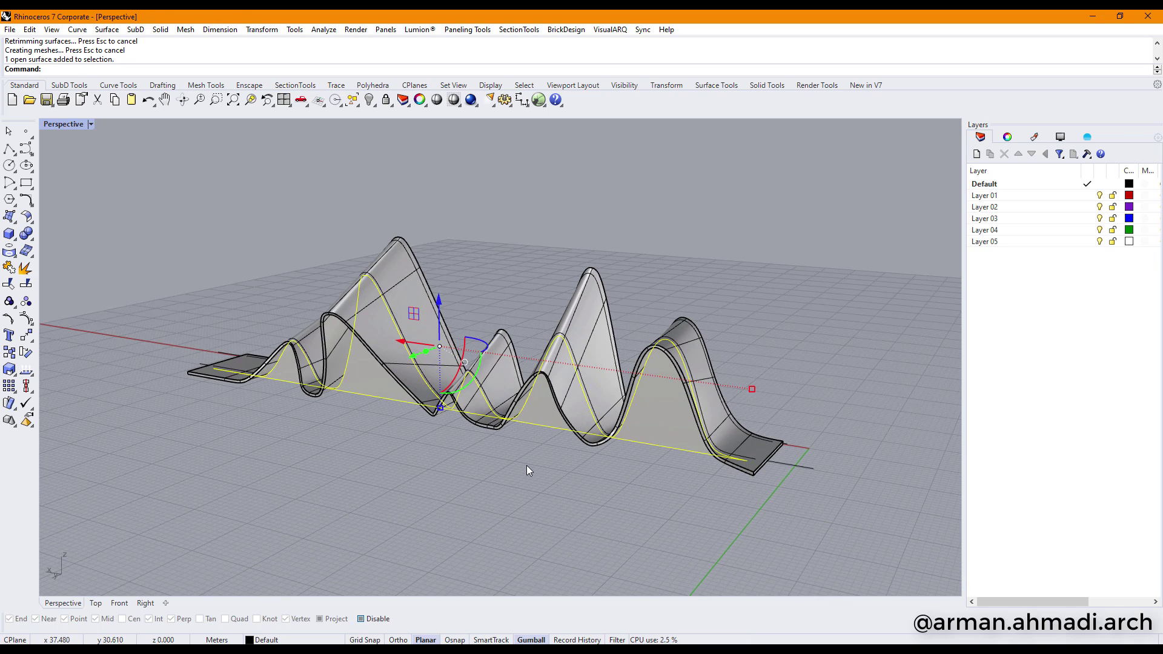
key("Return")
left_click(542, 447)
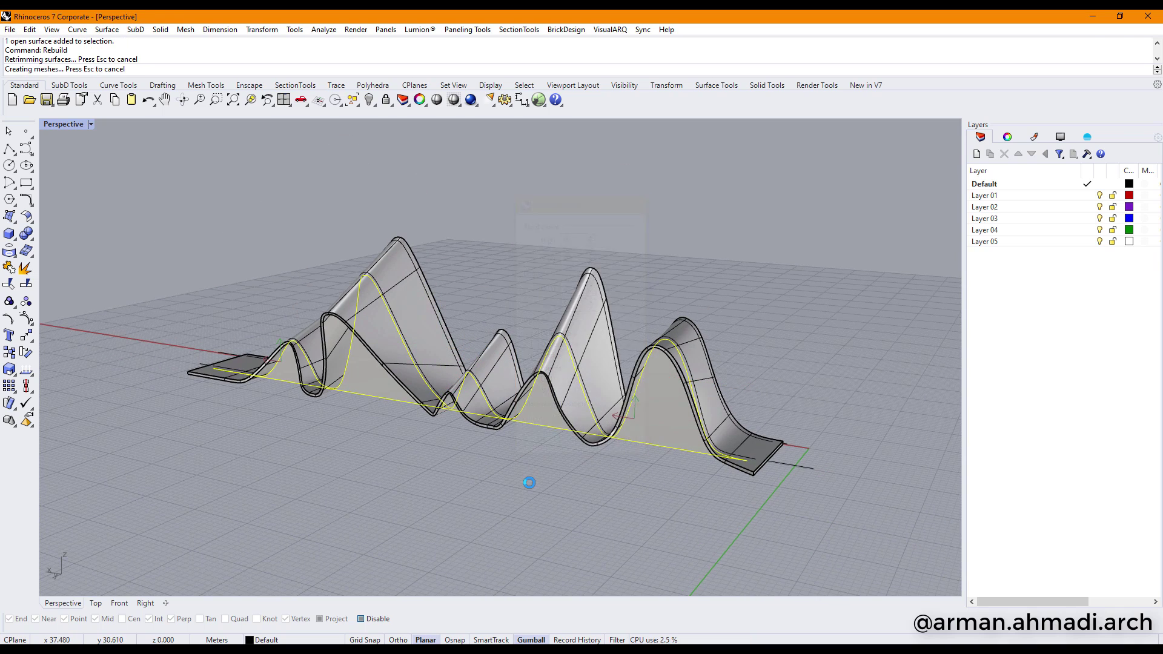
left_click(530, 483)
mouse_move(643, 487)
right_mouse_down()
mouse_move(392, 512)
mouse_move(349, 431)
right_mouse_up()
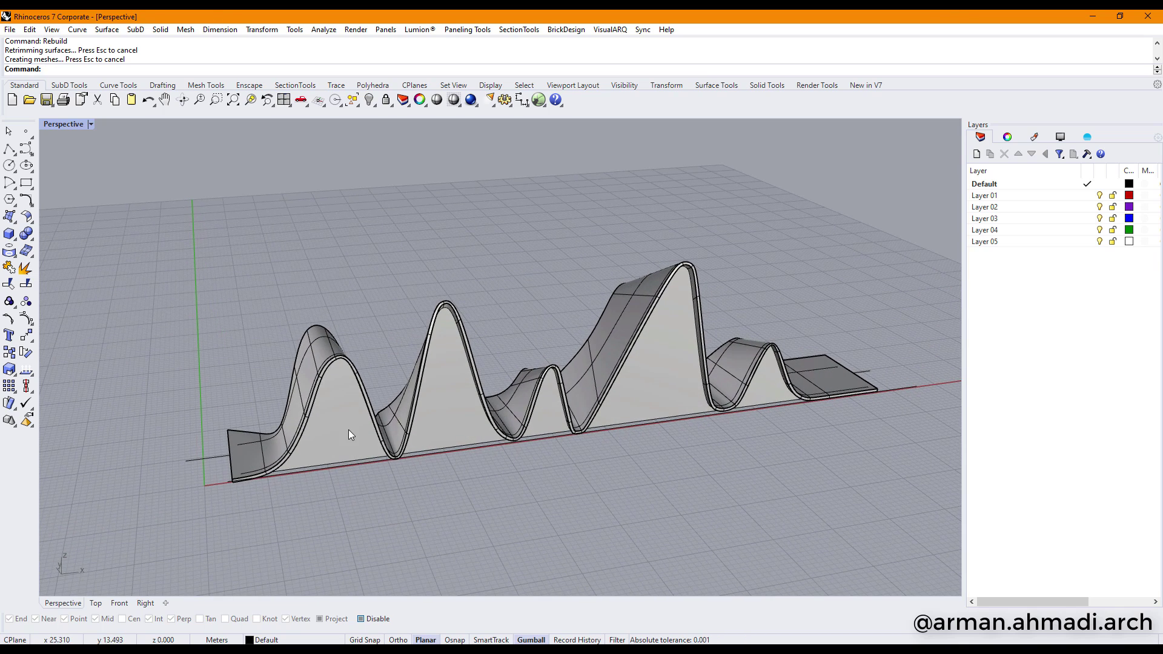
left_click(349, 434)
left_click(478, 507)
left_click(452, 402)
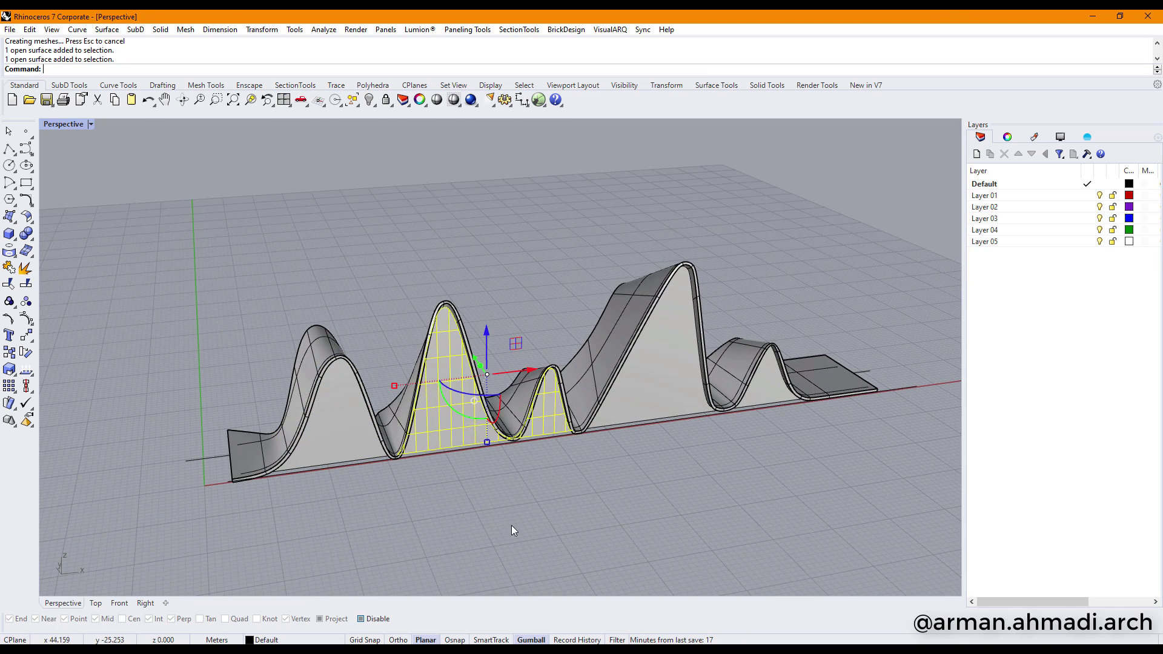
left_click(511, 525)
Extract the wireframe curves from all the front wall surfaces and the back wall with ExtractWireframe, output to the current layer
type("EX")
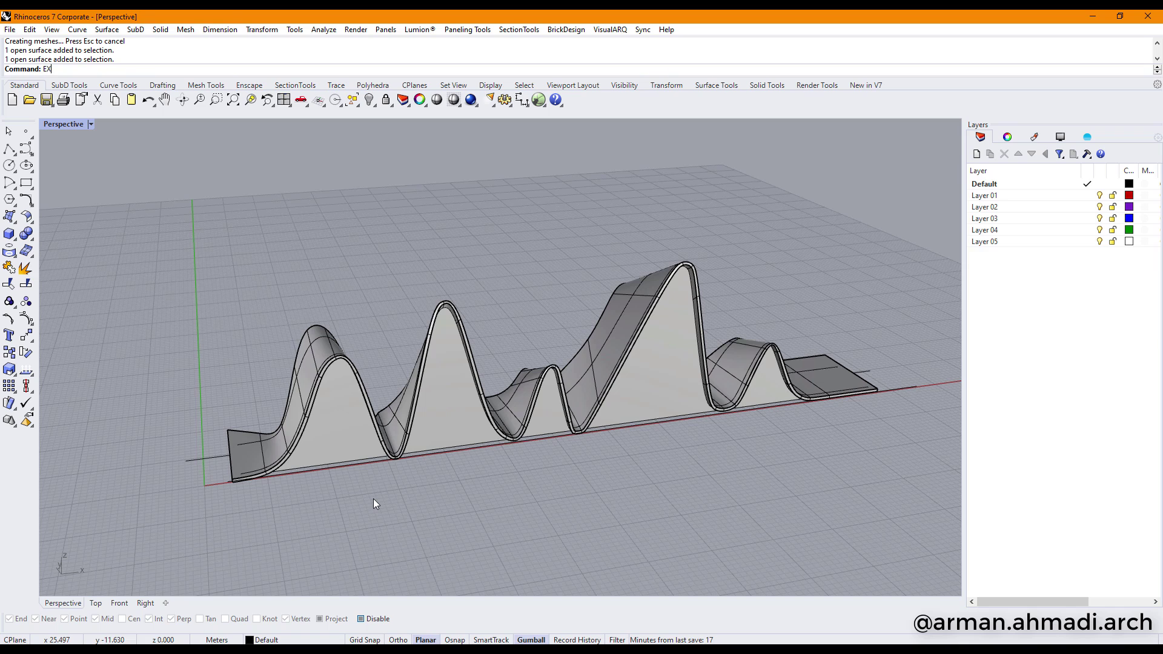
type("tract")
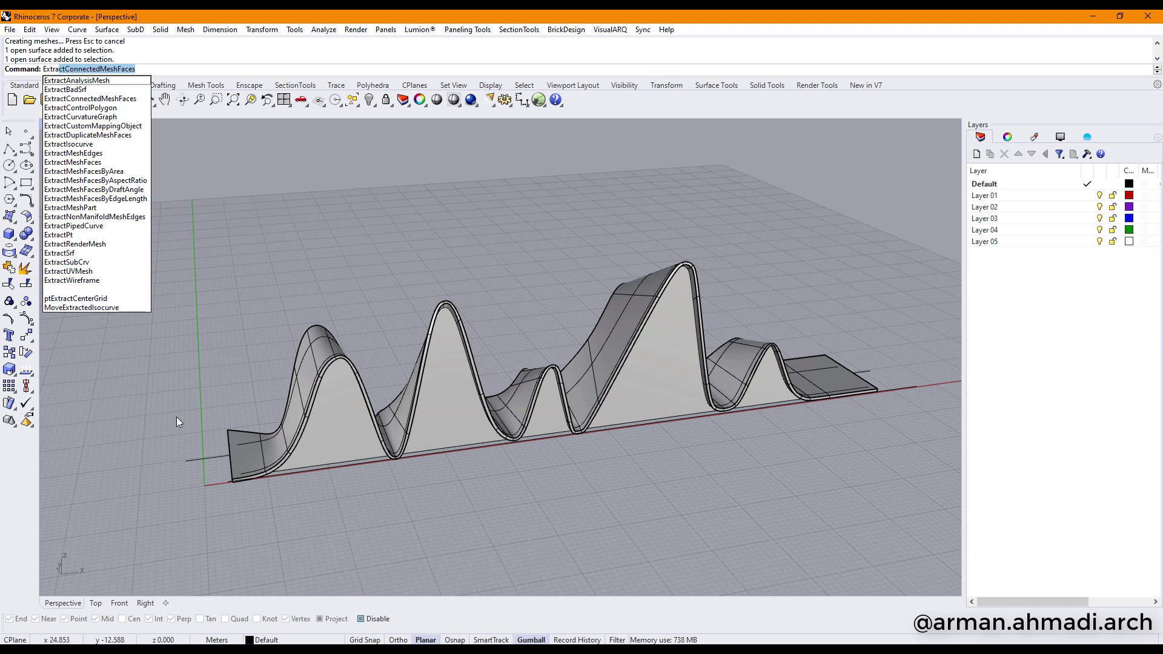
key("Up")
key("Up")
key("Up")
key("Return")
left_click(352, 420)
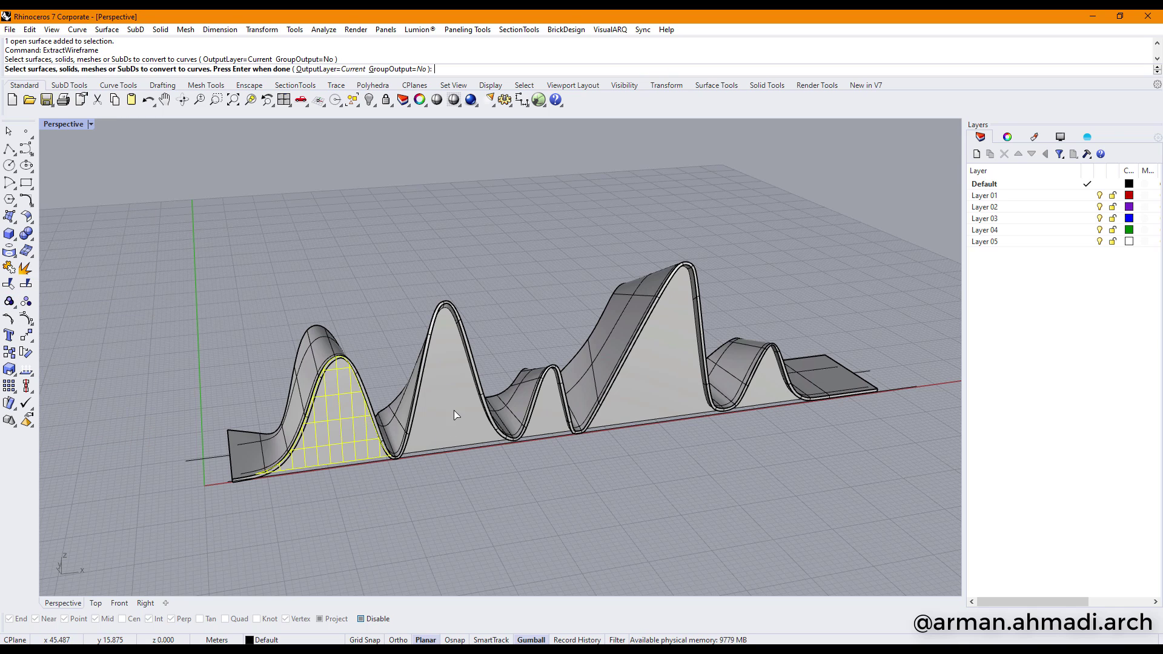
left_click(455, 411)
left_click(655, 402)
right_click_drag(388, 394, 607, 385)
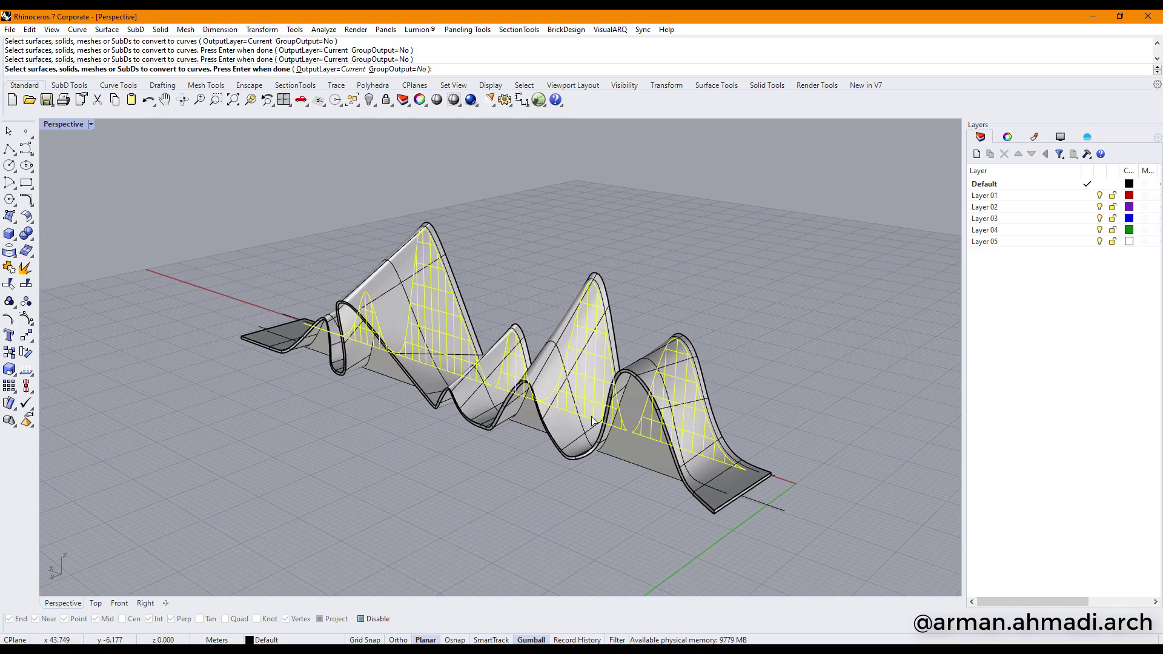
scroll(592, 421, "up", 3)
key("Return")
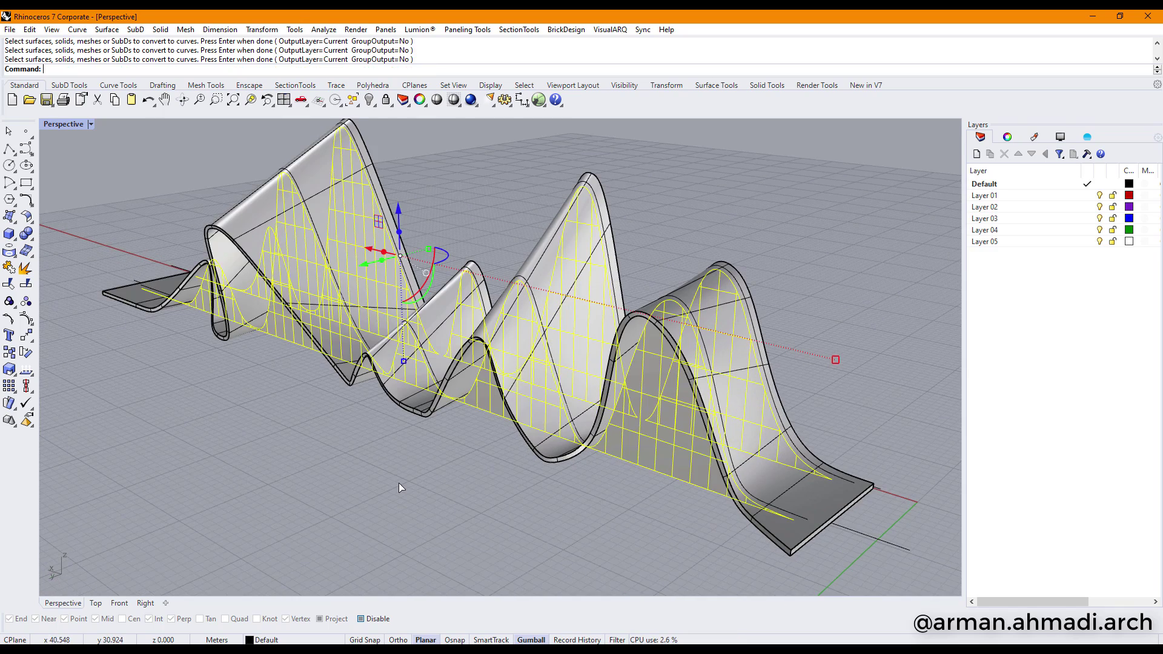
scroll(399, 482, "down", 3)
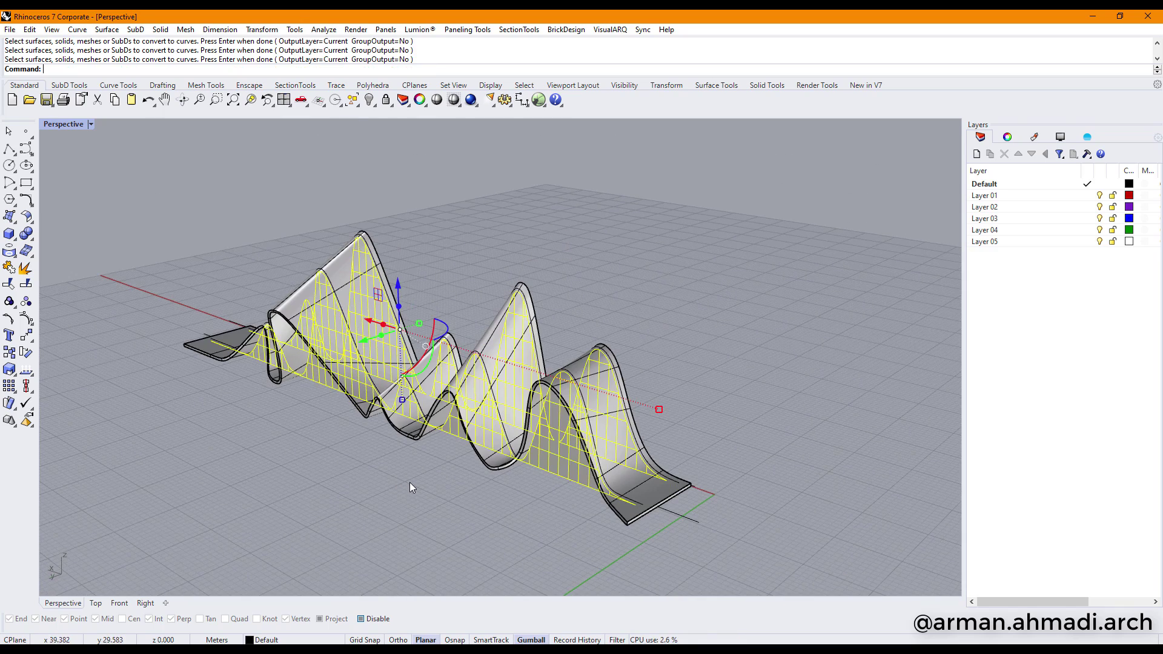
Select the last created wireframe curves and group them
key("Escape")
left_click(356, 107)
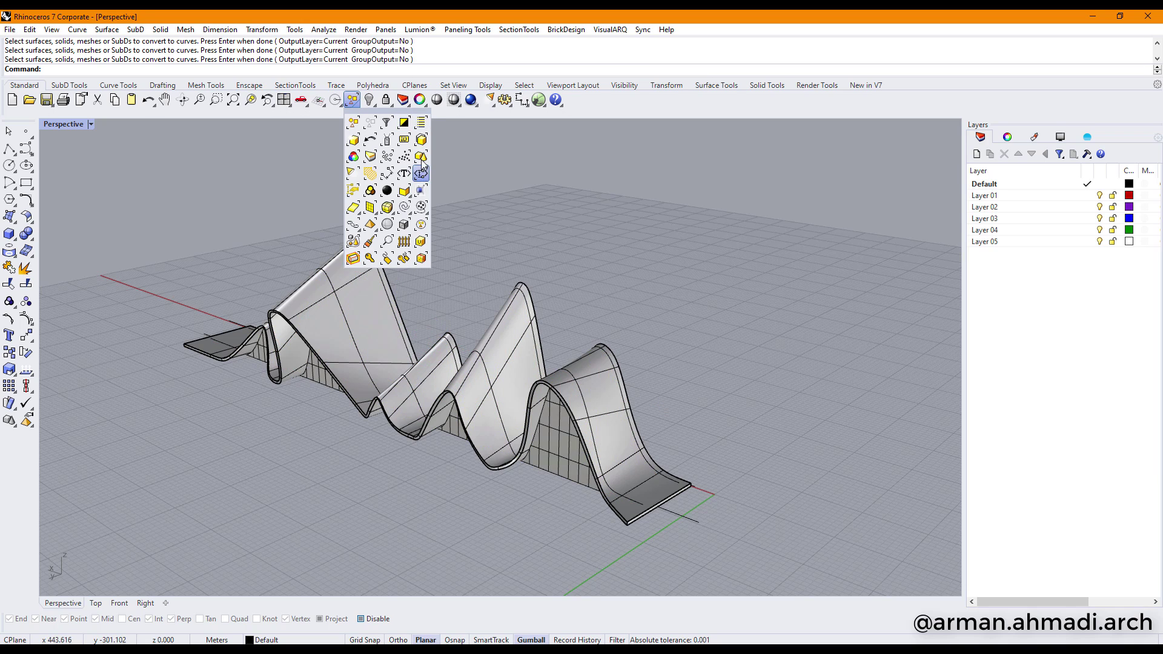
left_click(353, 141)
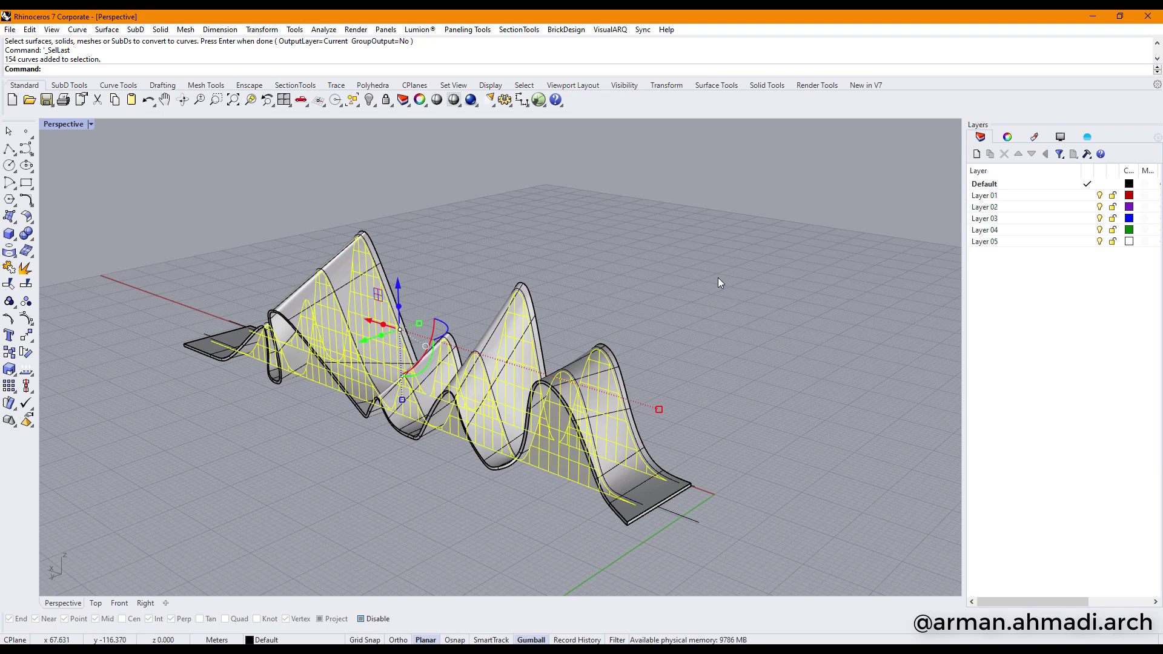
key("ctrl+g")
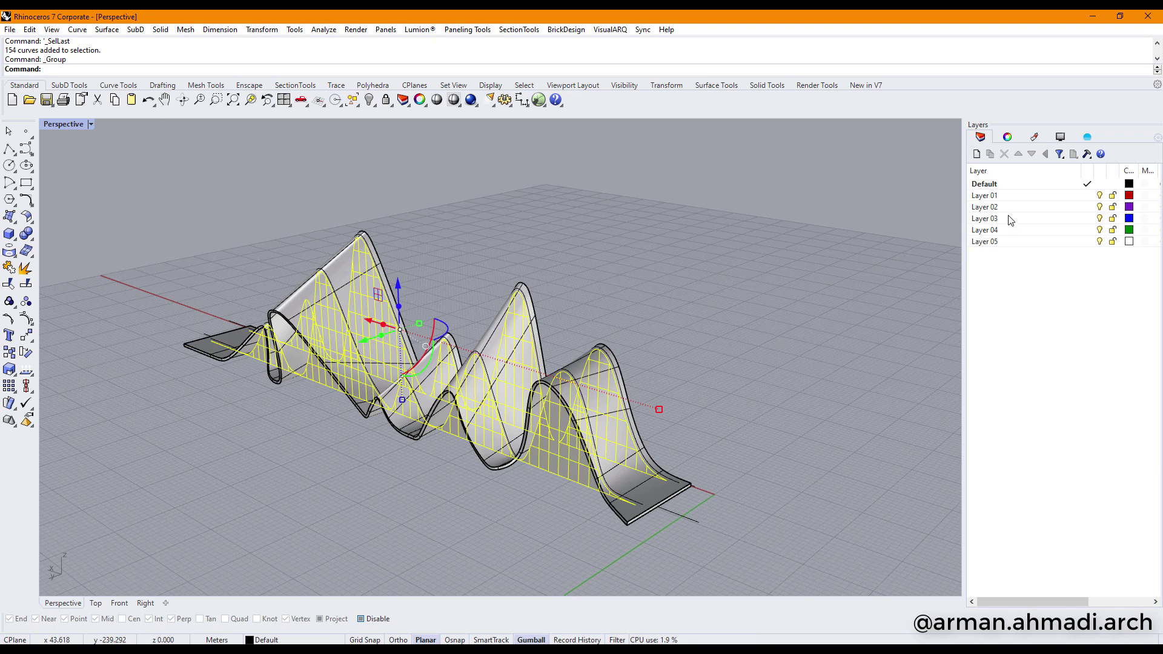
Move the grouped wireframe curves to Layer 01
left_click(1006, 197)
right_click(1005, 197)
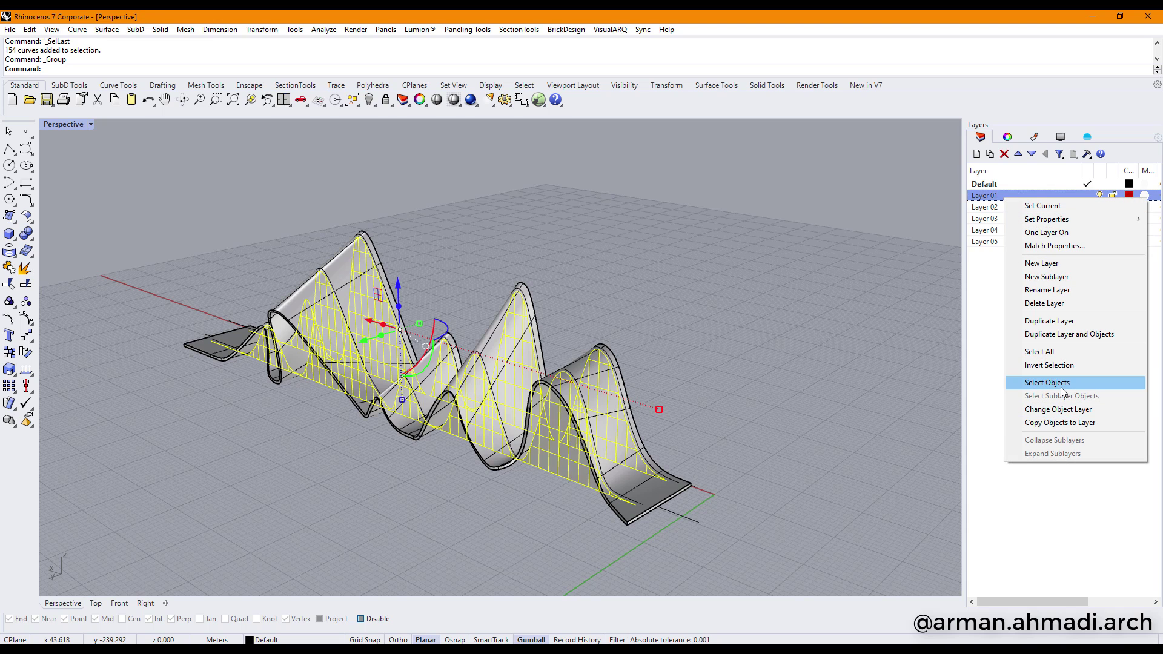
left_click(1062, 410)
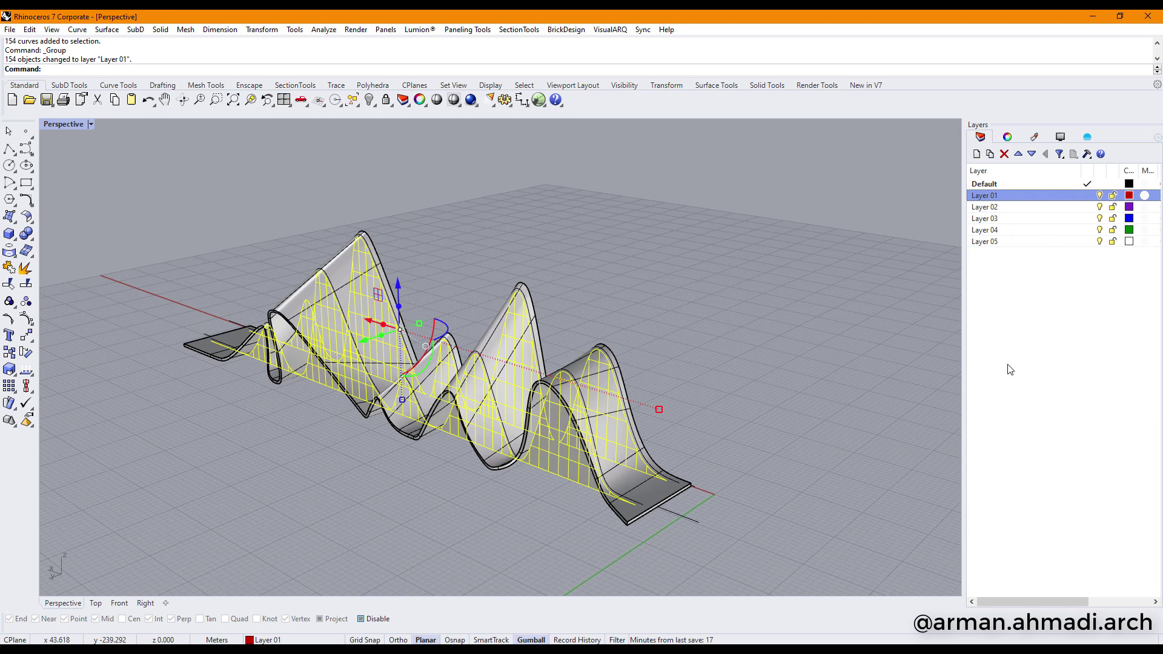
left_click(756, 448)
scroll(606, 424, "up", 6)
left_click(607, 424)
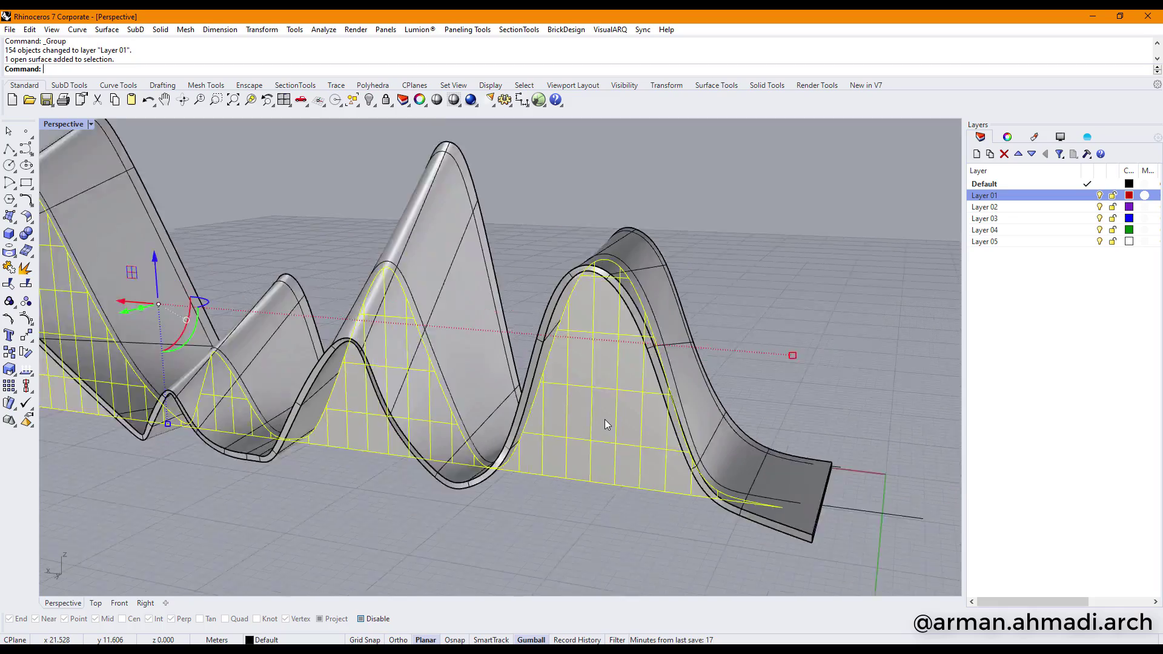
scroll(606, 424, "down", 7)
right_click_drag(788, 432, 430, 428)
scroll(429, 424, "up", 7)
left_click(383, 423, "shift")
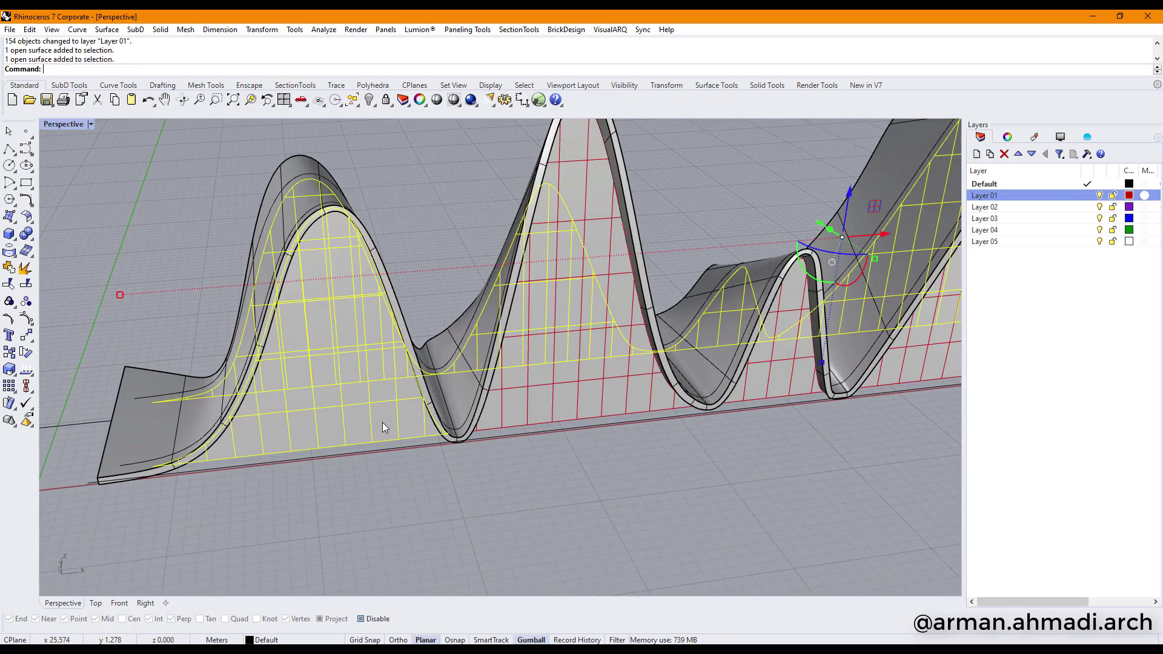
left_click(503, 421)
scroll(503, 421, "down", 5)
scroll(638, 422, "up", 8)
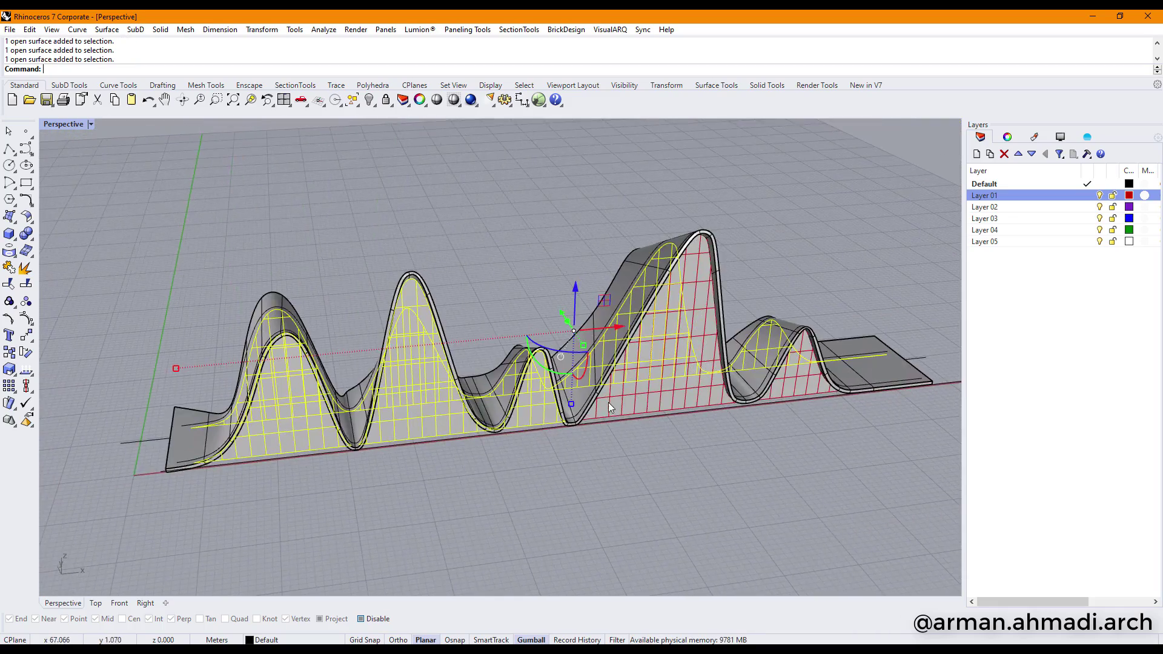
left_click(637, 423, "shift")
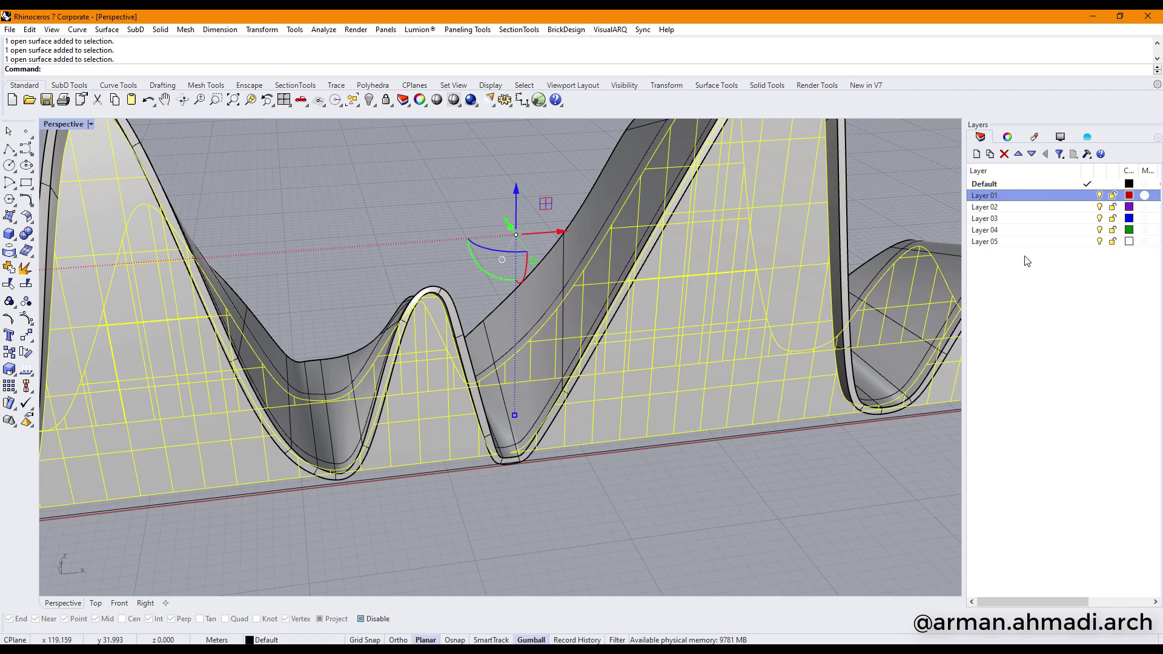
right_click(1072, 218)
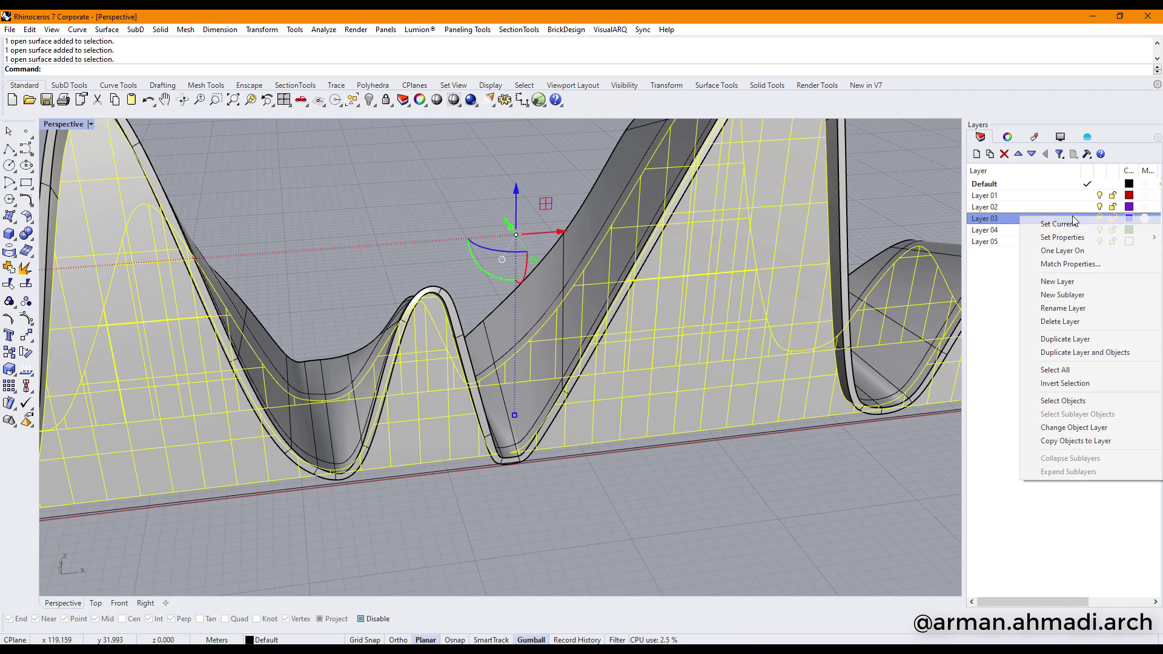
left_click(1070, 405)
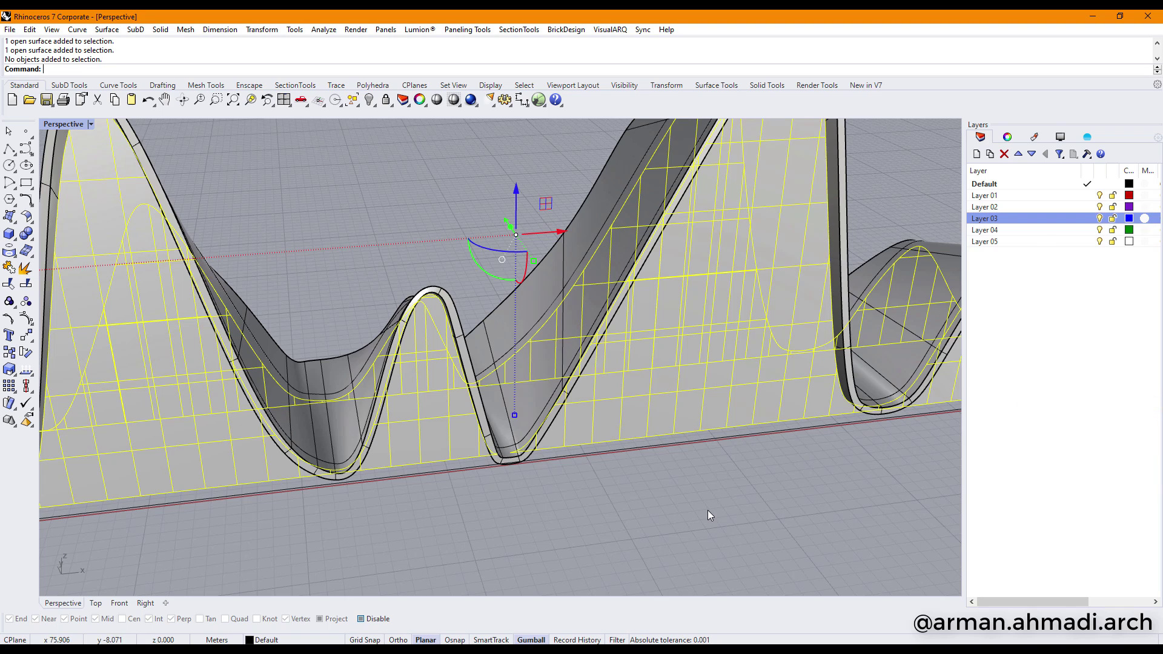
left_click(707, 510)
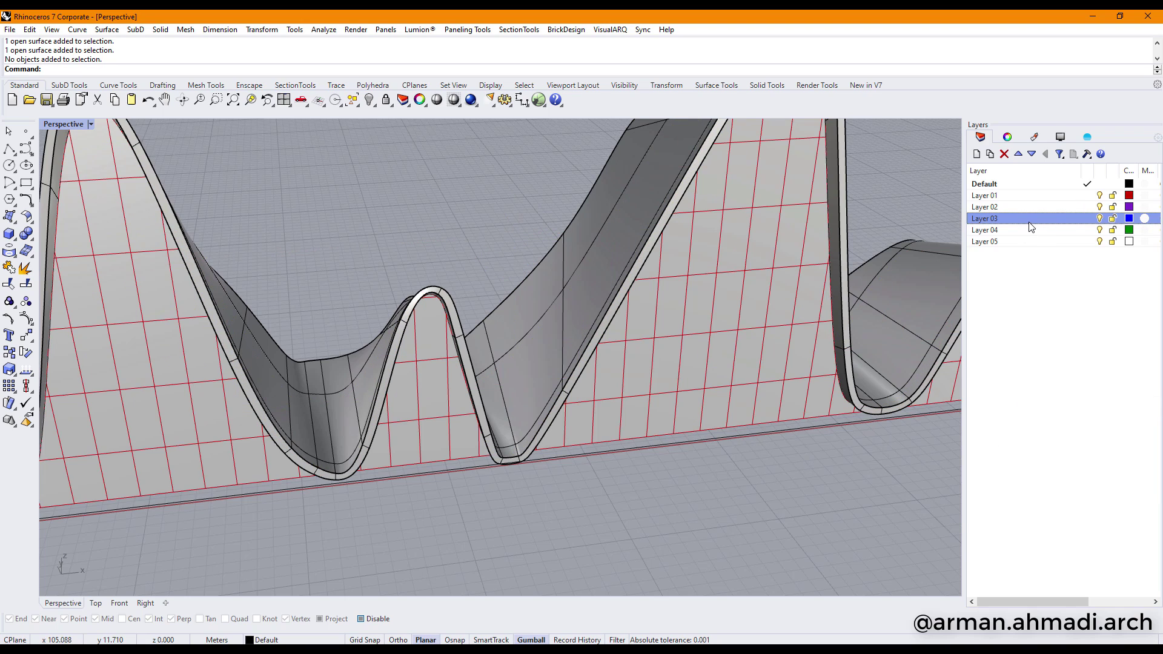
Move the front wall surface under the fourth and fifth arches to Layer 03
scroll(649, 490, "down", 3)
scroll(603, 424, "up", 5)
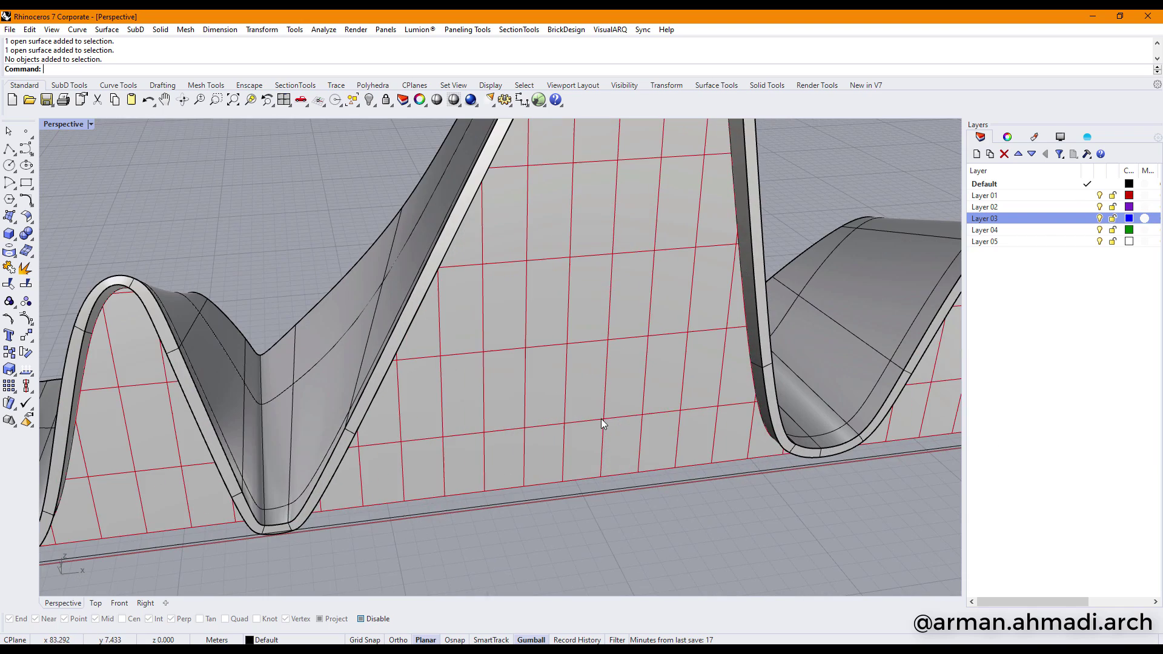
left_click(591, 384)
scroll(591, 384, "down", 3)
left_click(678, 492)
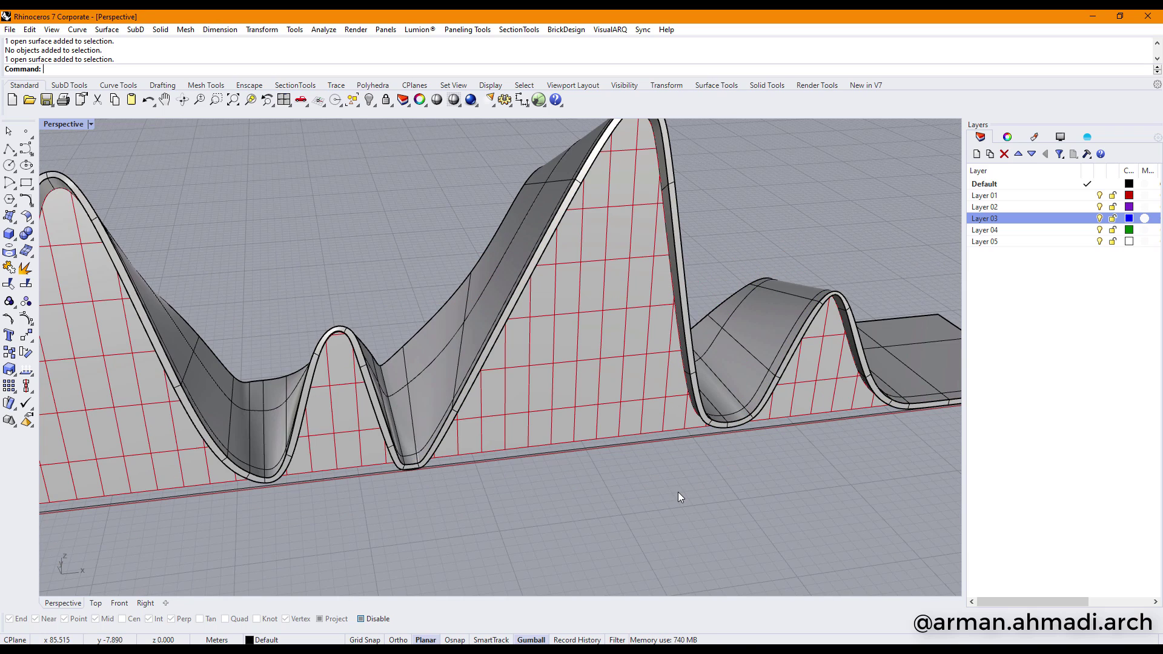
left_click(541, 383)
right_click(1005, 219)
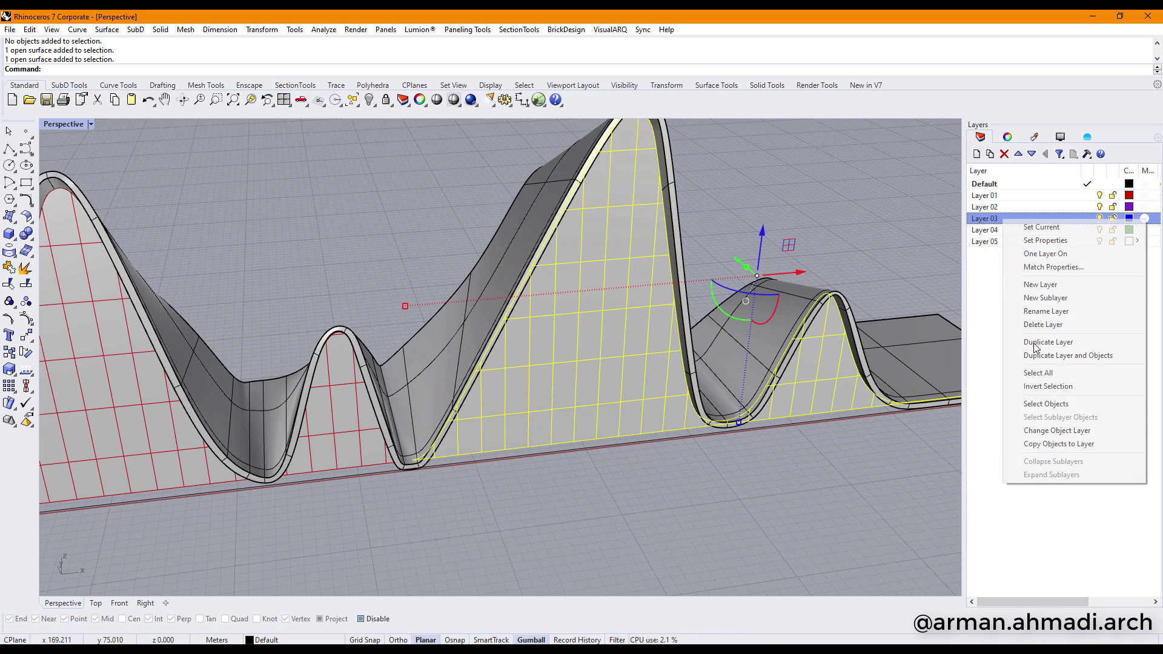
left_click(1046, 436)
left_click(828, 478)
Move the front wall surfaces under the first, second and third arches to Layer 03
scroll(744, 380, "down", 5)
scroll(470, 412, "up", 5)
scroll(470, 412, "up", 2)
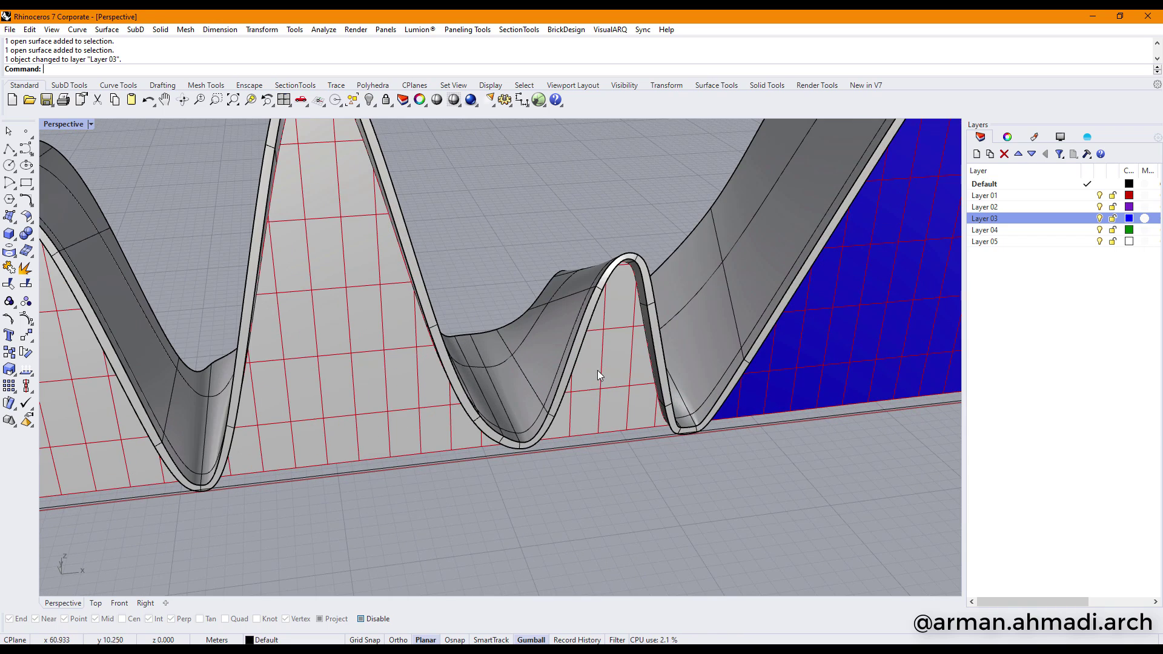
left_click(587, 372)
right_click_drag(587, 373, 501, 397)
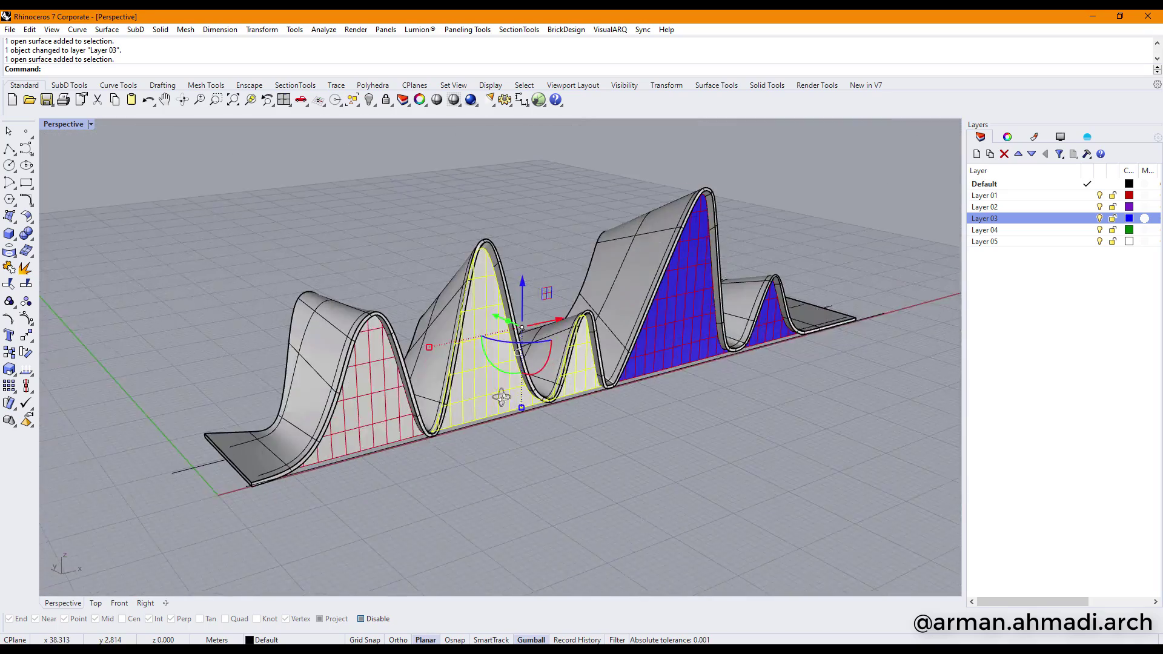
scroll(378, 390, "up", 8)
left_click(408, 388, "shift")
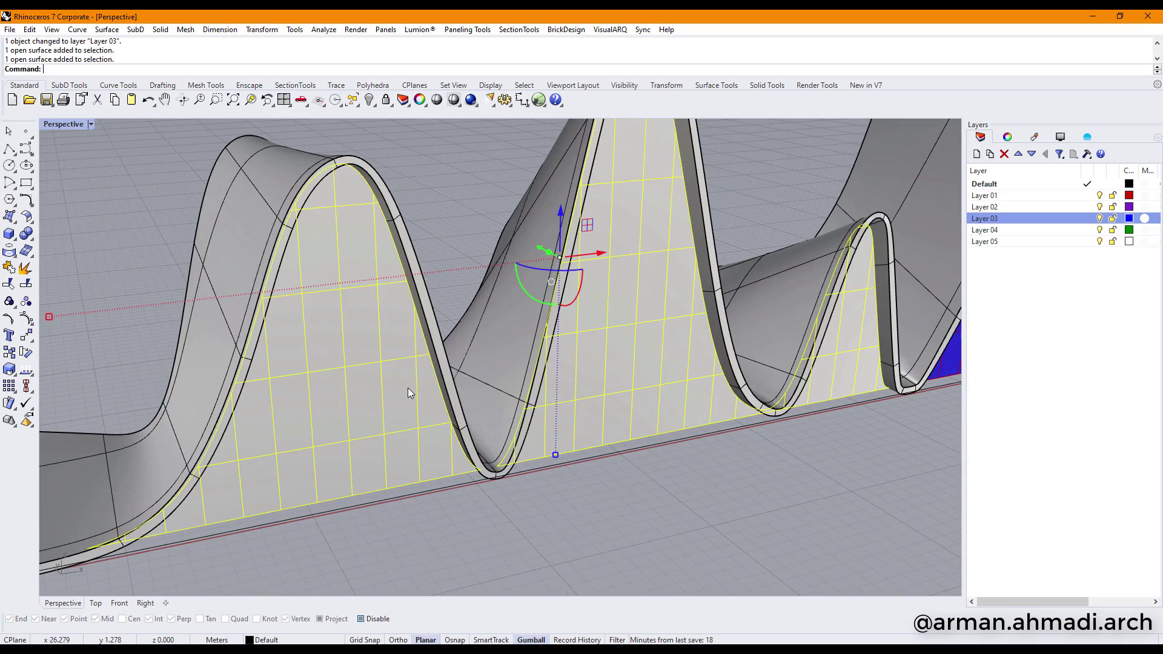
right_click(1005, 224)
left_click(1026, 433)
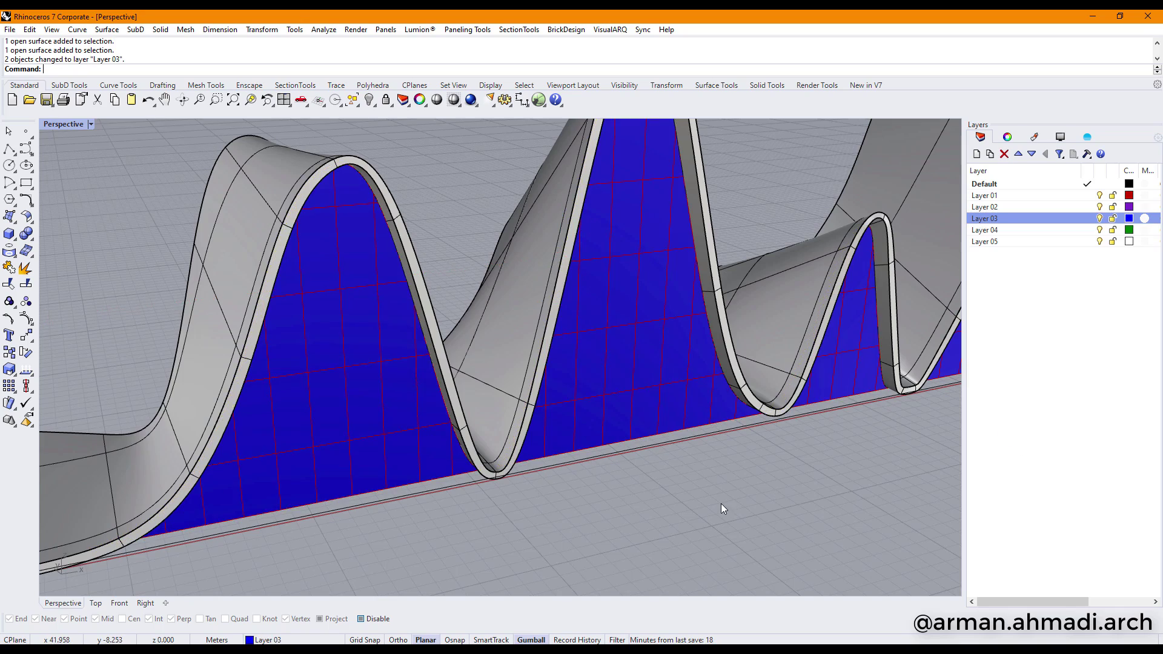
Move the rear wall surface beneath the arches to Layer 03
scroll(721, 503, "down", 5)
right_click_drag(721, 503, 765, 355)
scroll(498, 360, "up", 8)
left_click(258, 401)
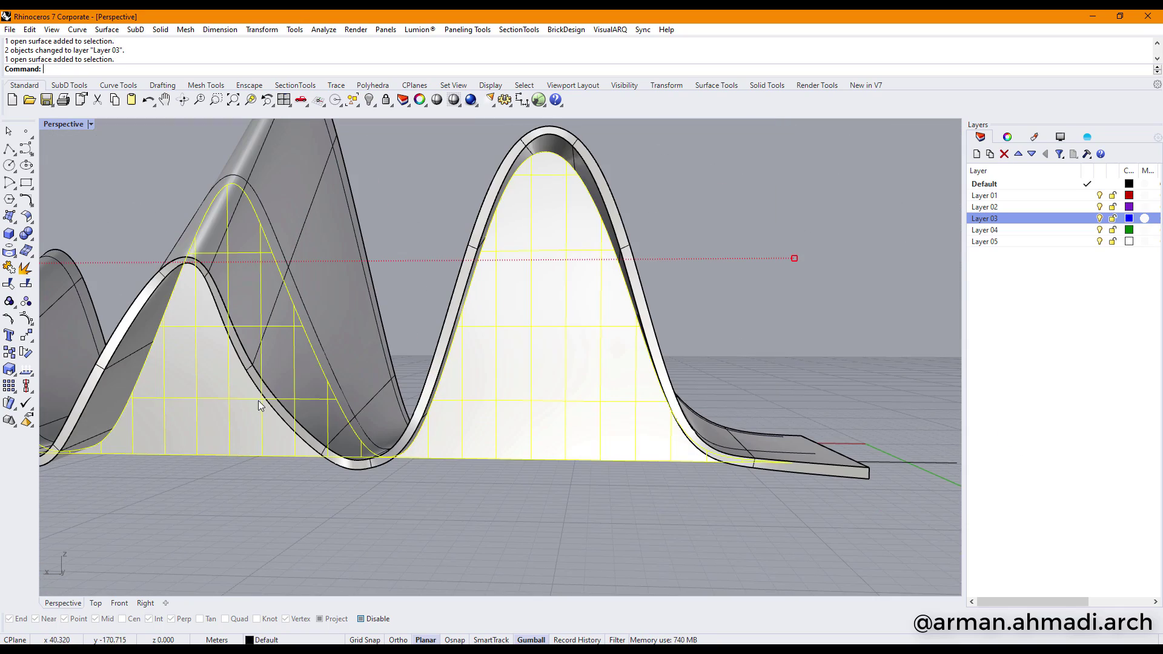
scroll(185, 370, "down", 8)
right_click_drag(550, 340, 779, 322, "shift")
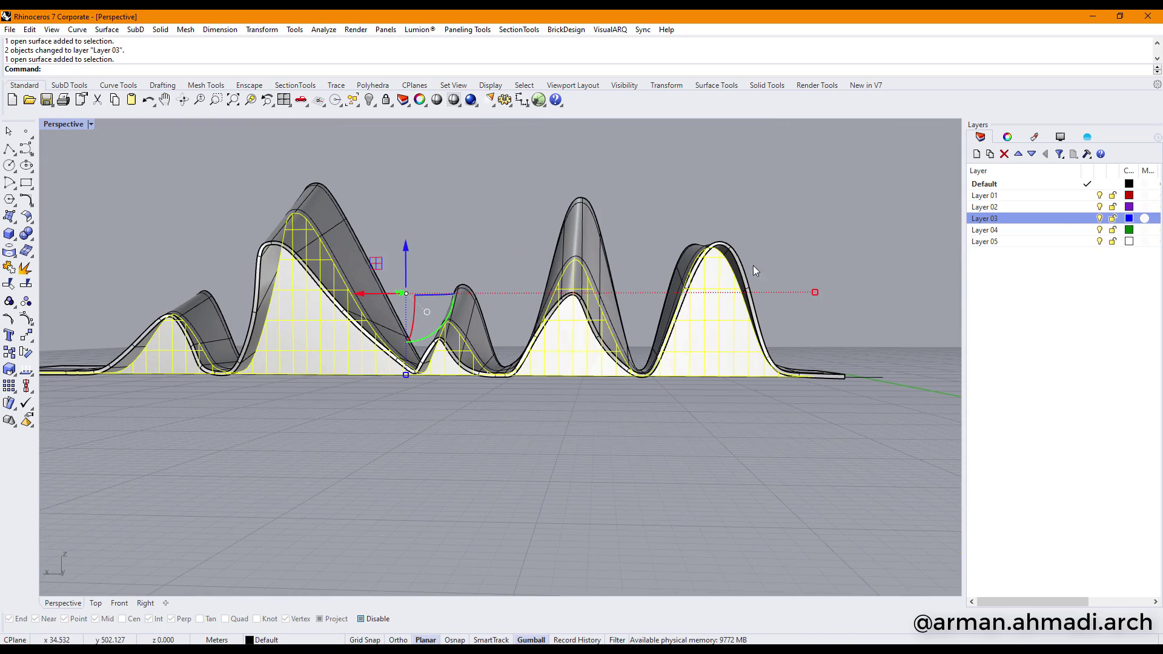
right_click(1061, 220)
left_click(1073, 431)
scroll(598, 431, "down", 4)
right_click_drag(598, 431, 558, 383)
scroll(558, 383, "up", 6)
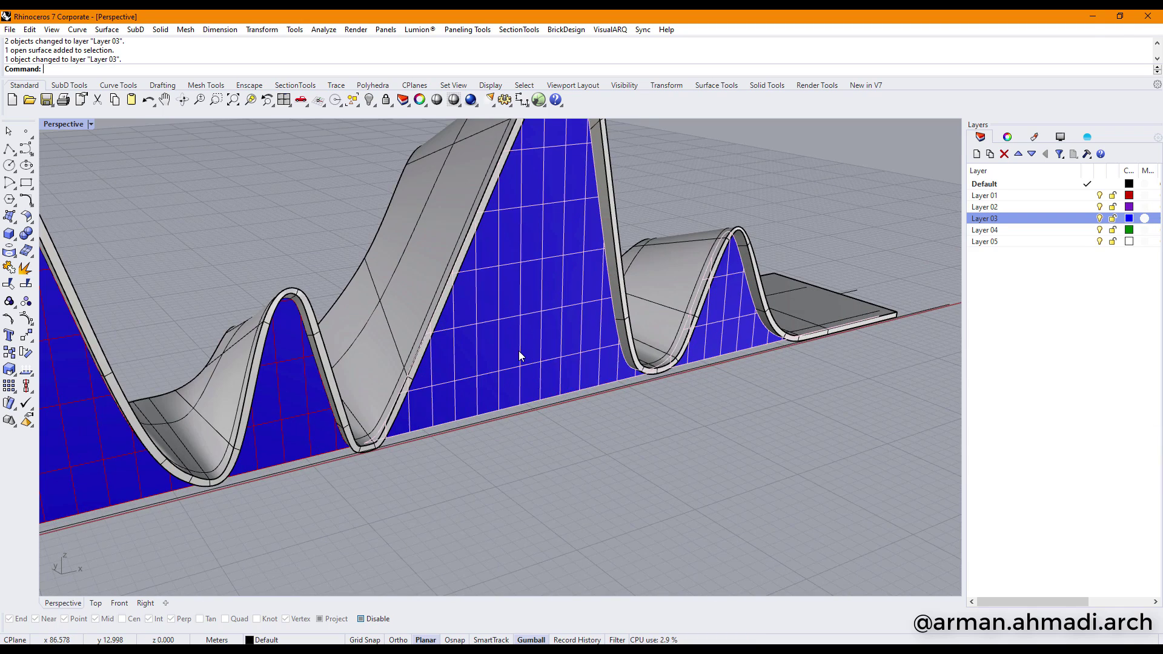
left_click(549, 385)
left_click(560, 393)
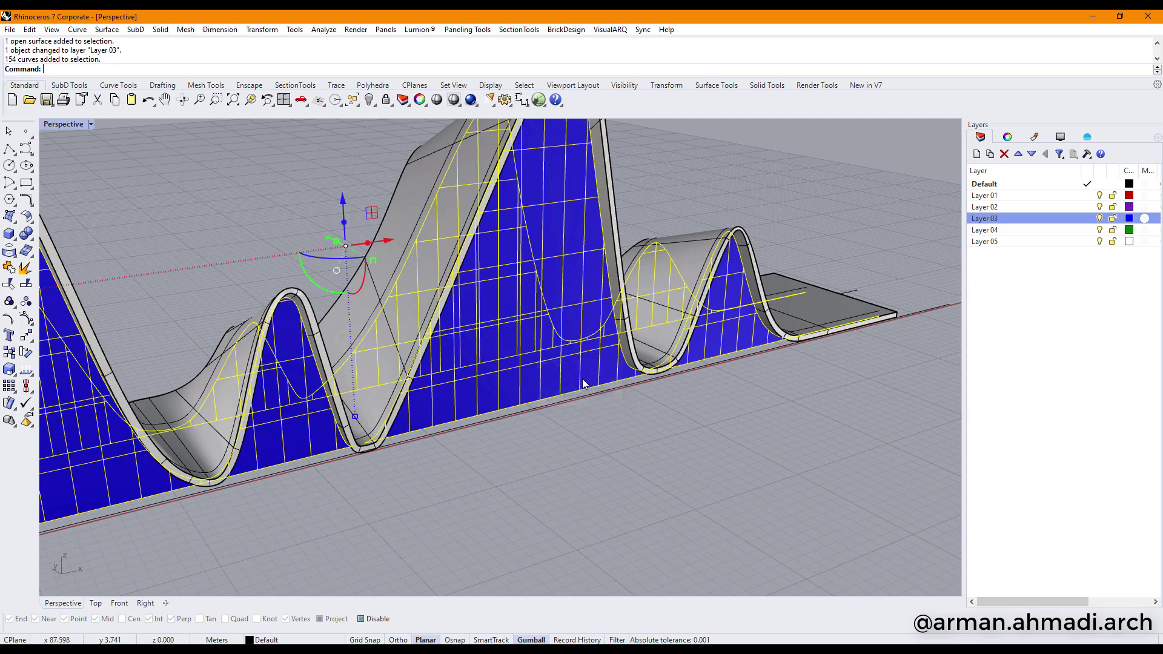
scroll(566, 400, "down", 4)
scroll(565, 400, "down", 4)
right_click_drag(436, 421, 494, 426)
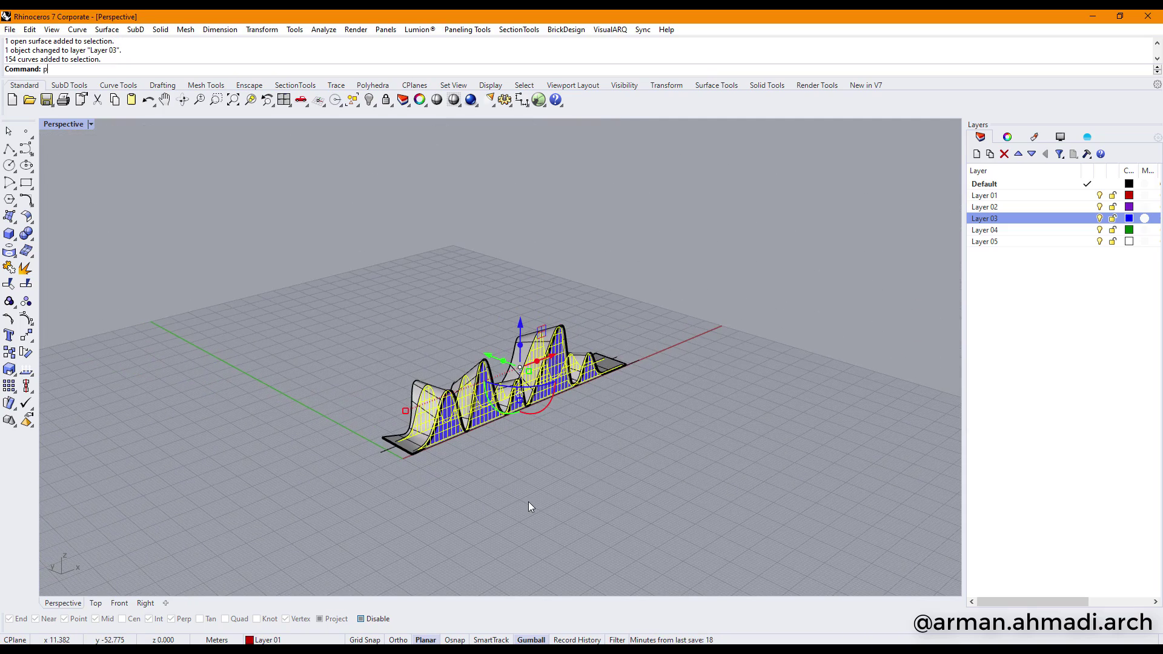
type("Piped")
key("Return")
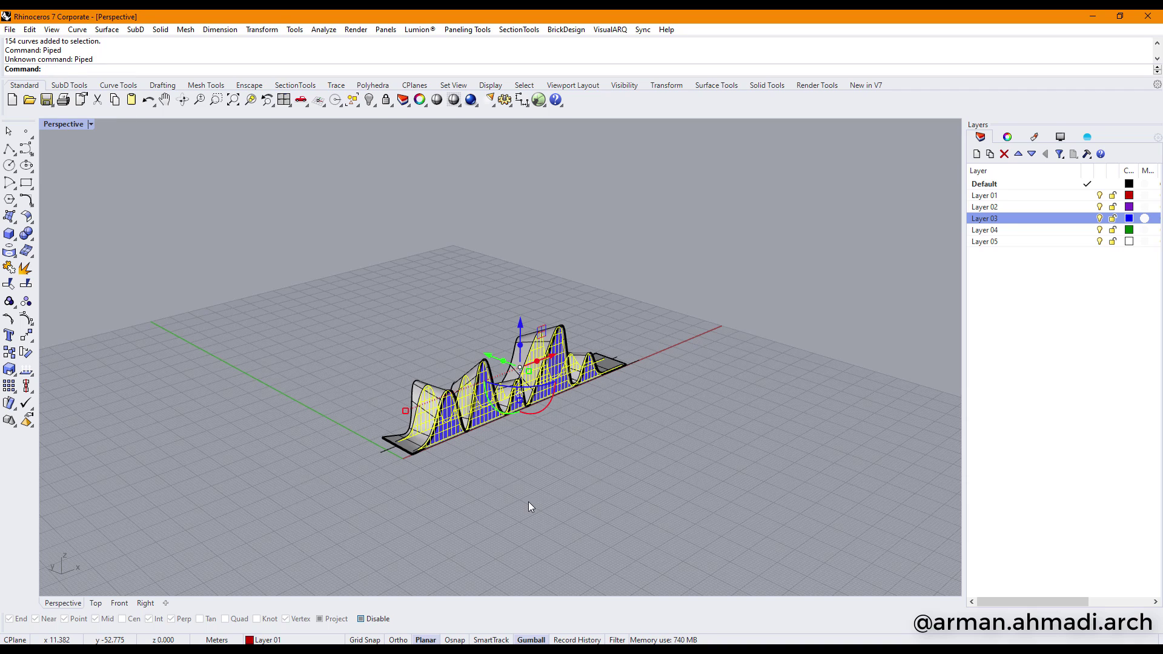
key("Escape")
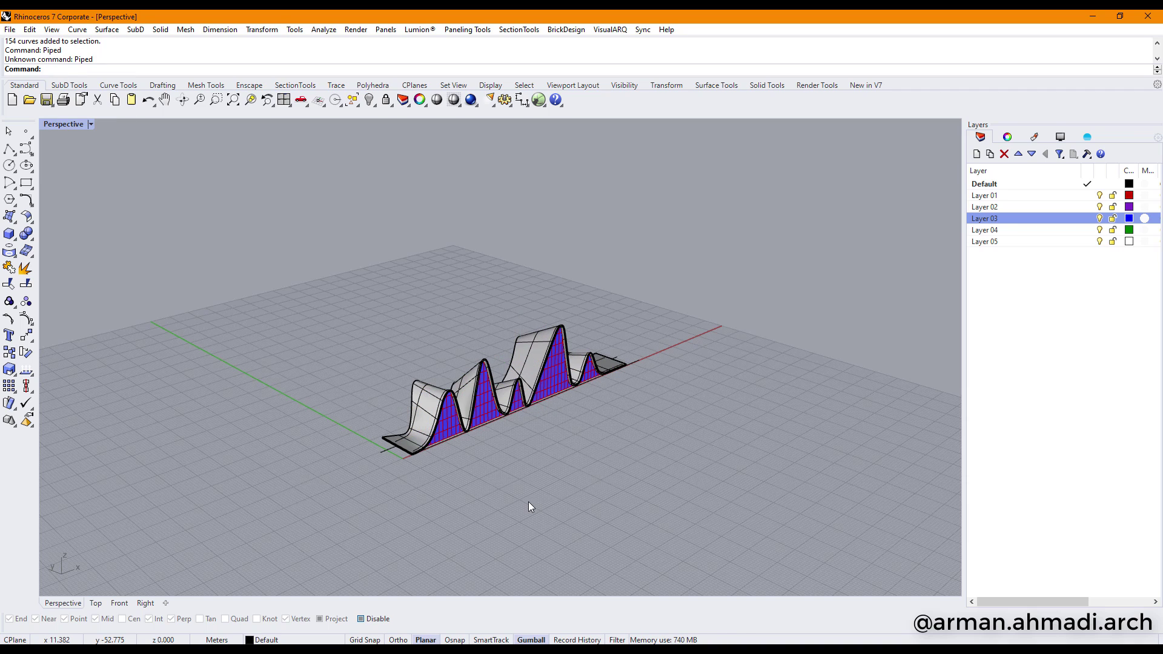
left_click(576, 257)
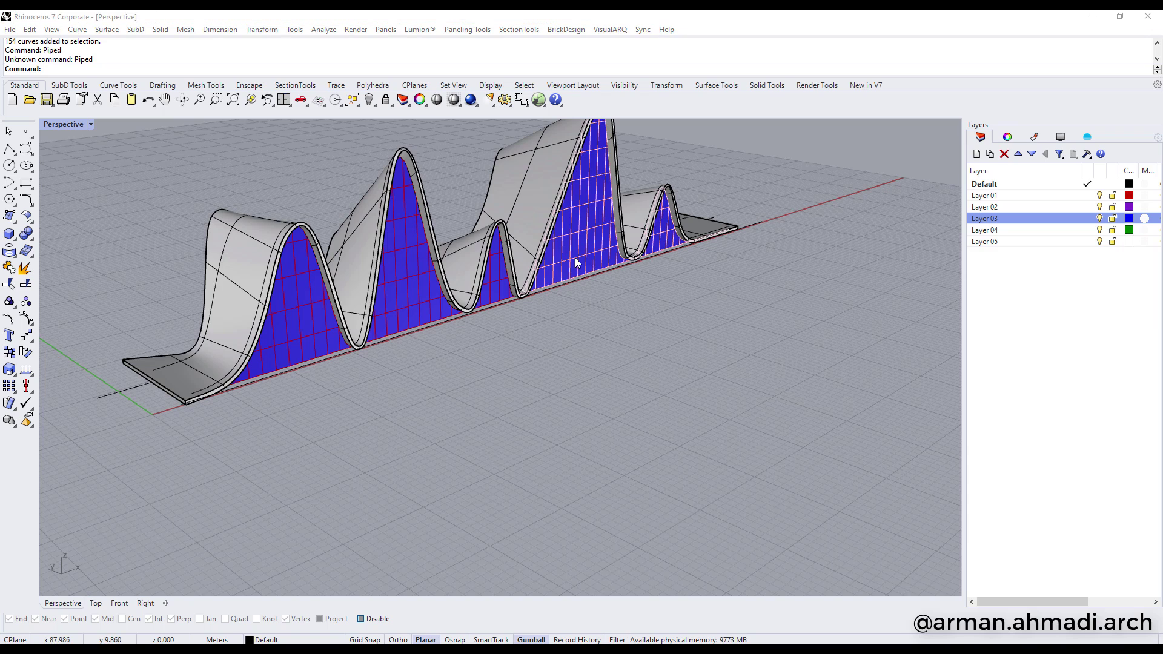
left_click(626, 291)
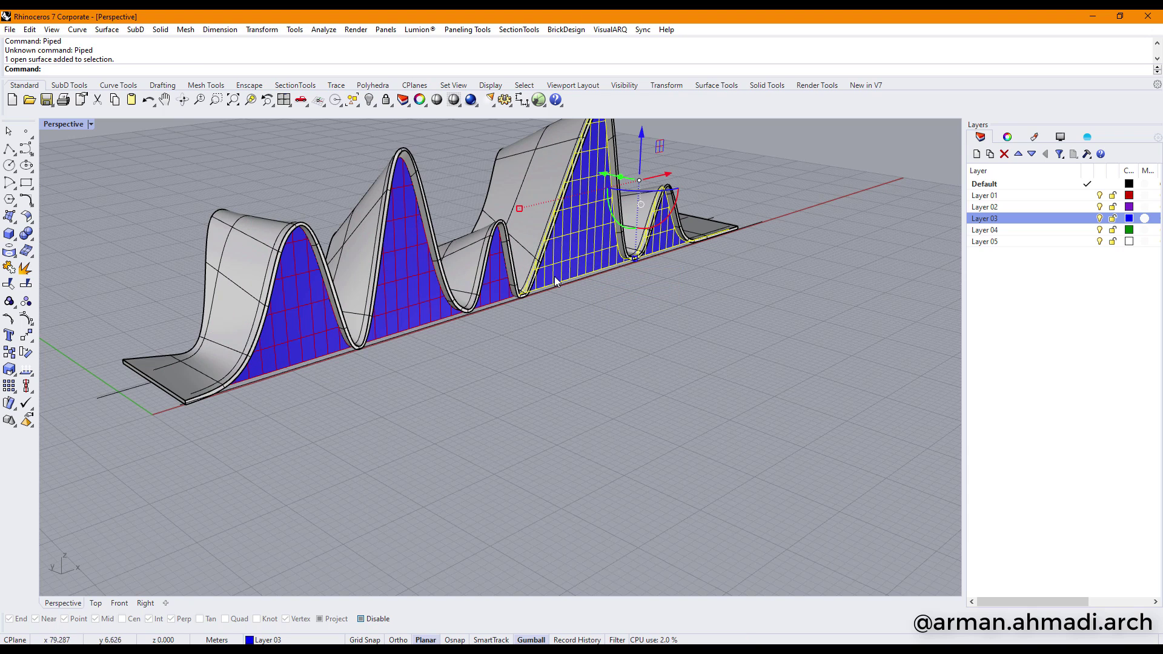
Select the grouped wireframe curves of the walls and pipe them with a radius of 0.1
scroll(460, 290, "up", 5)
left_click(440, 252, "shift")
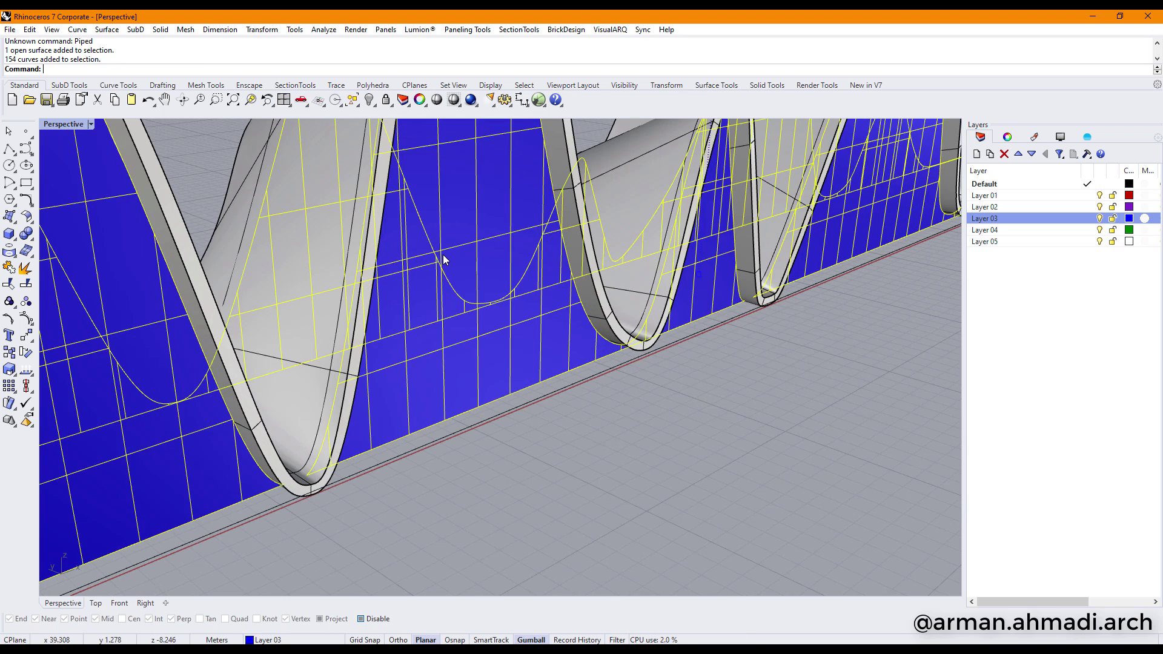
scroll(461, 280, "down", 5)
right_click_drag(666, 313, 622, 380, "shift")
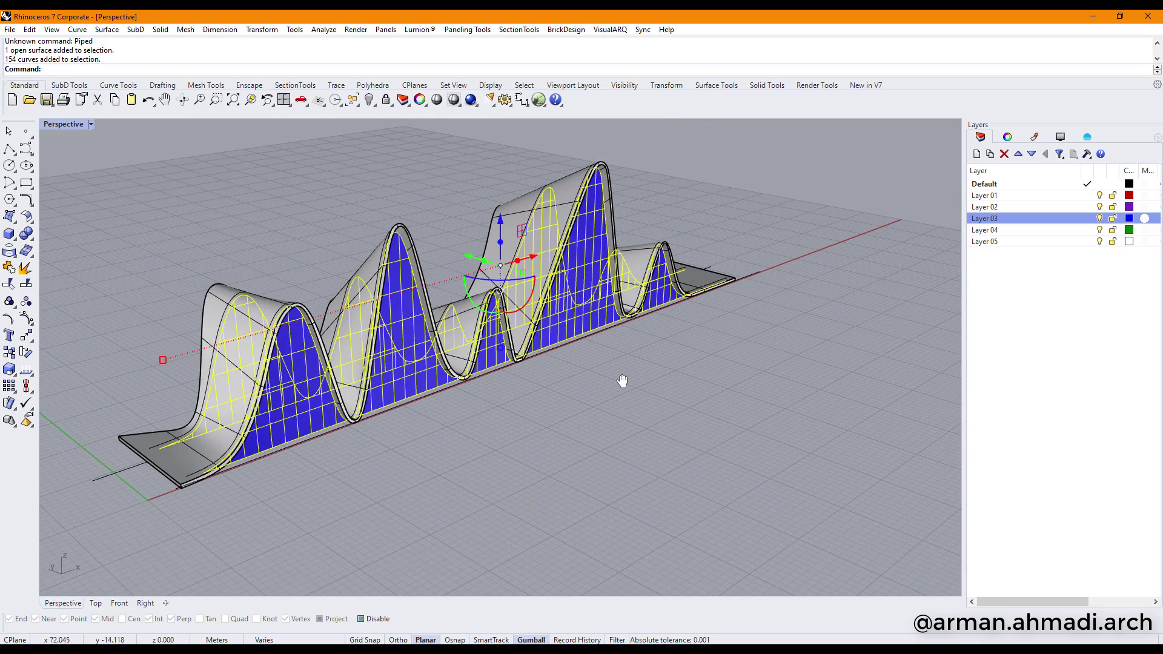
scroll(603, 372, "up", 6)
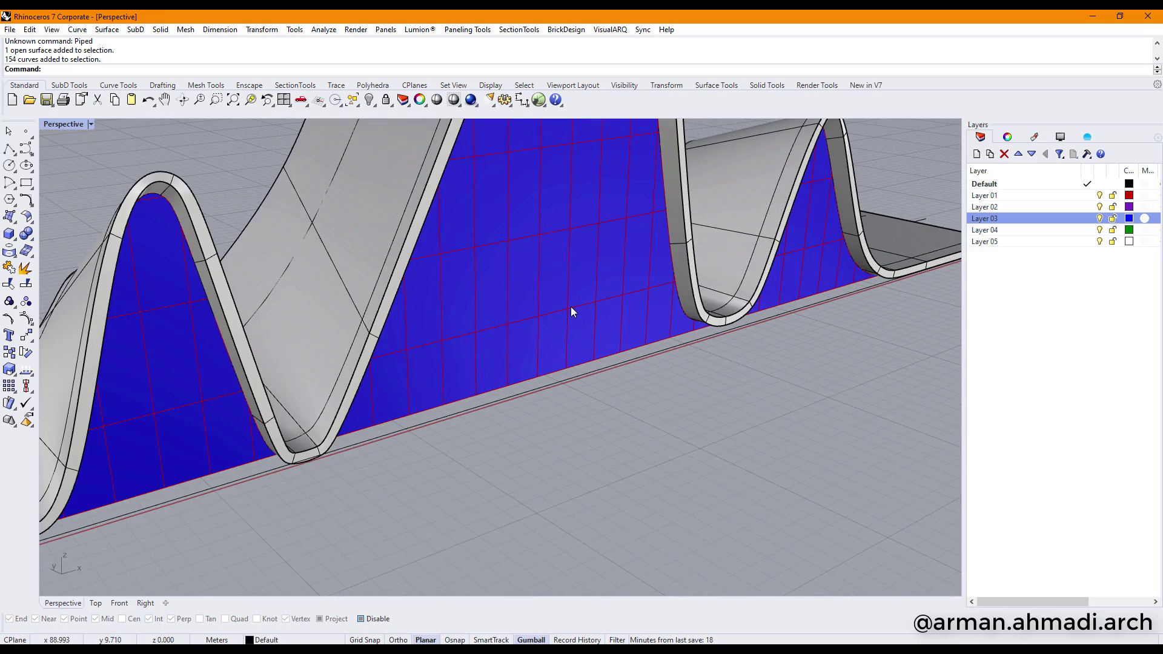
scroll(573, 310, "down", 5)
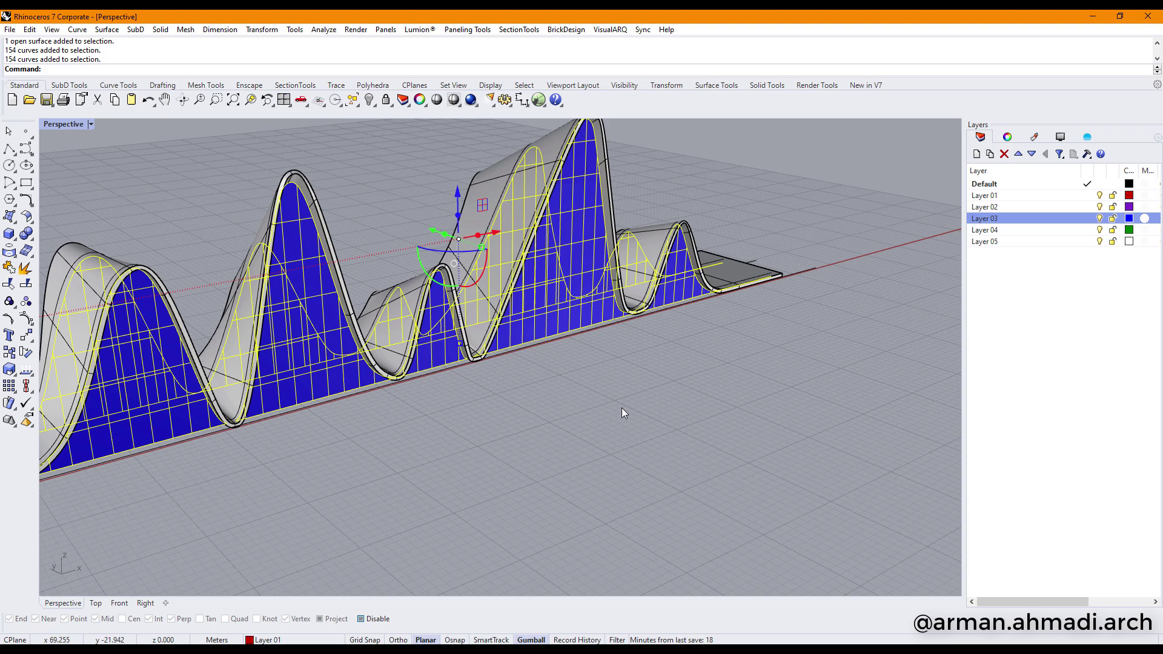
type("e")
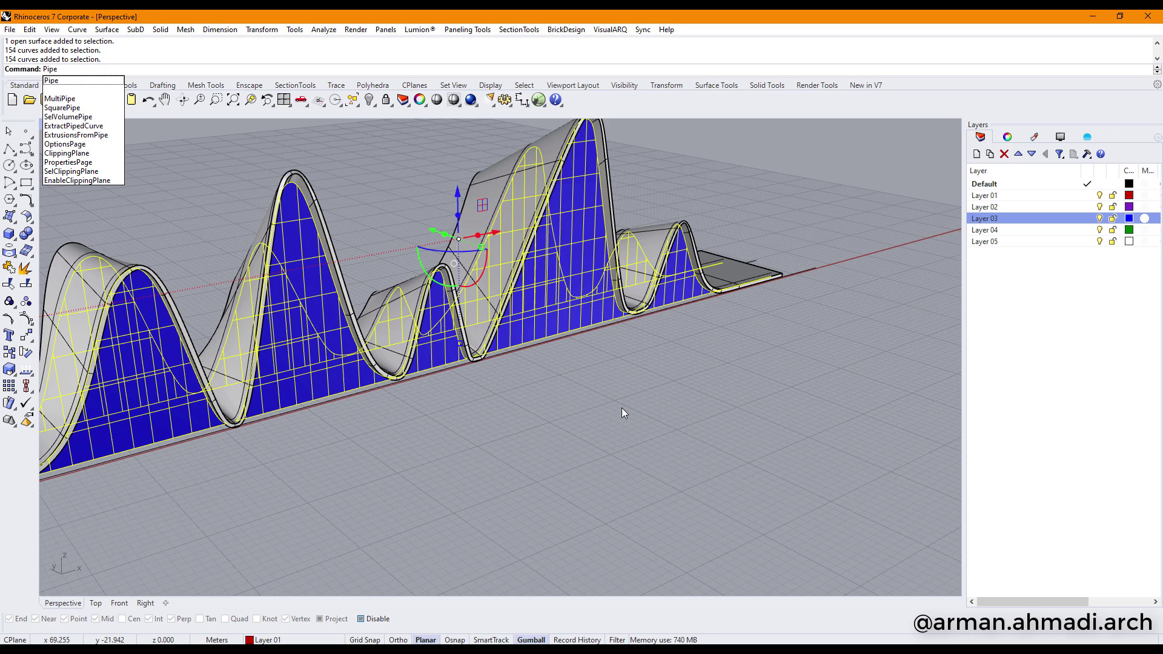
key("Return")
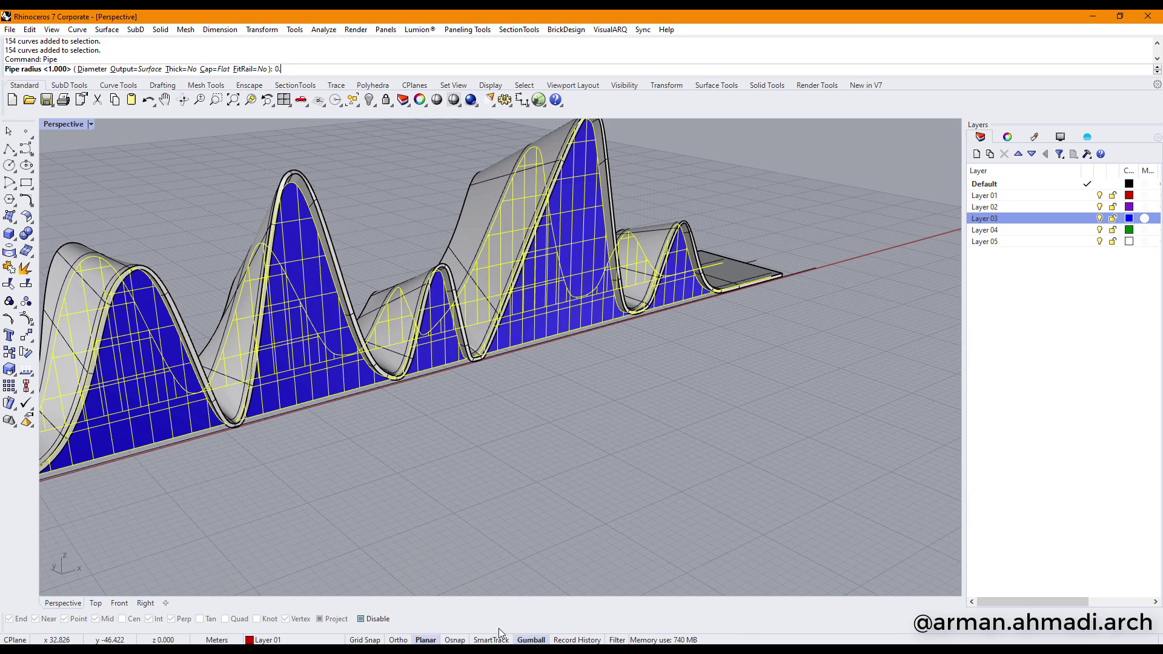
key("Return")
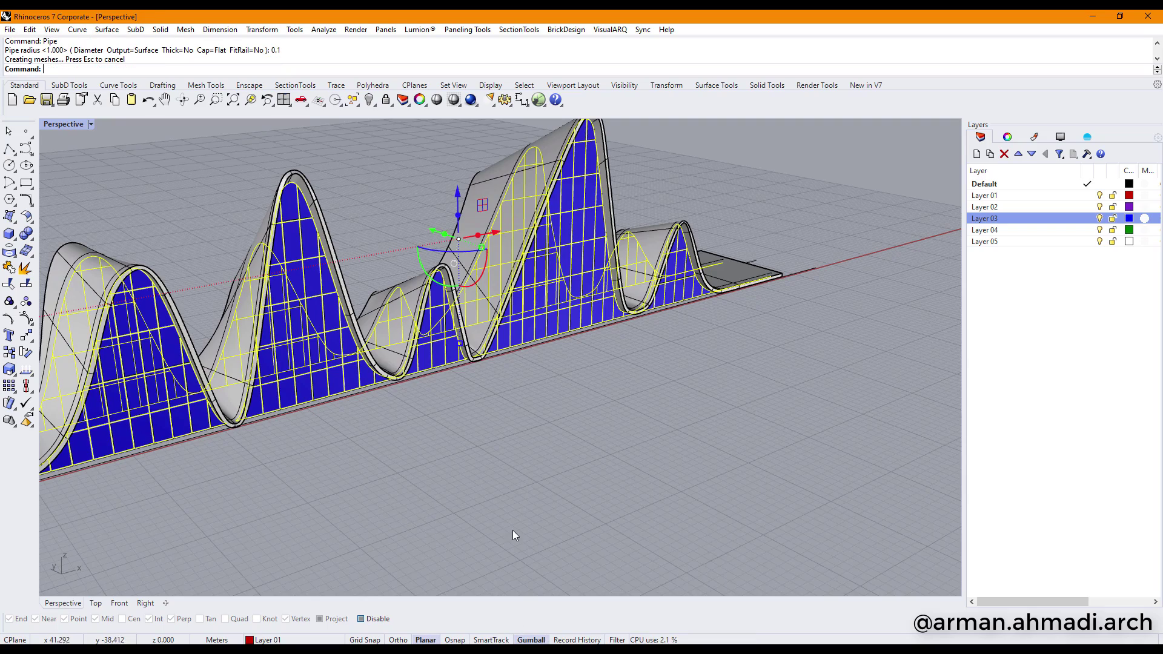
left_click(673, 395)
Select the last created pipes and move them to Layer 01
scroll(794, 360, "down", 5)
right_click_drag(793, 360, 743, 354)
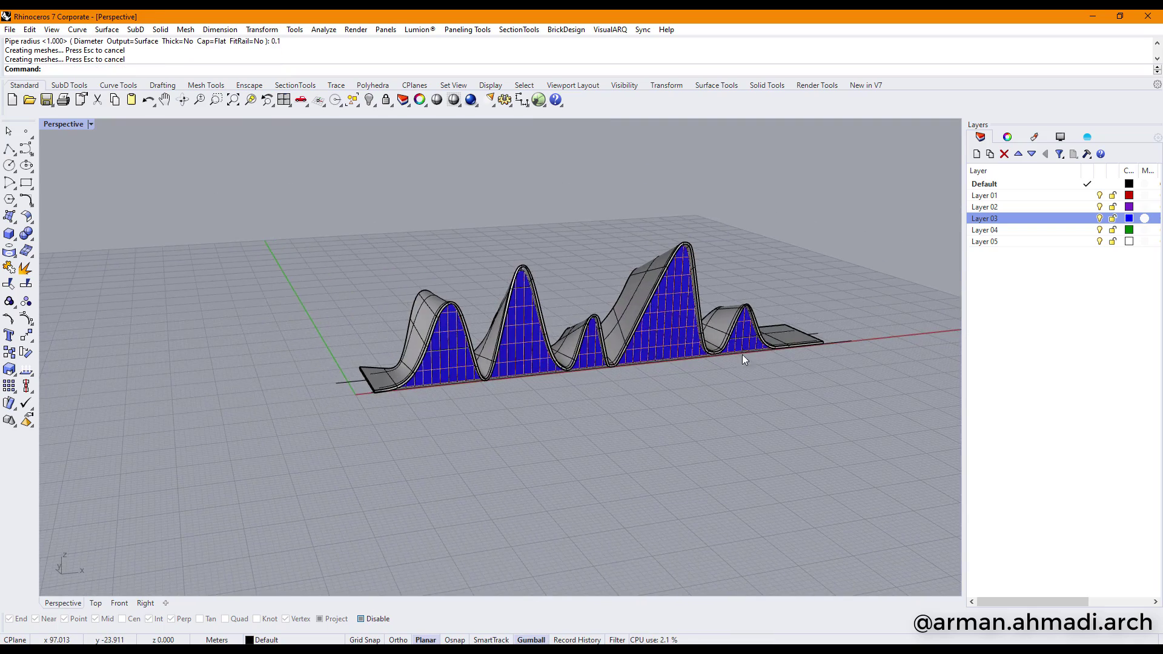
scroll(681, 346, "up", 6)
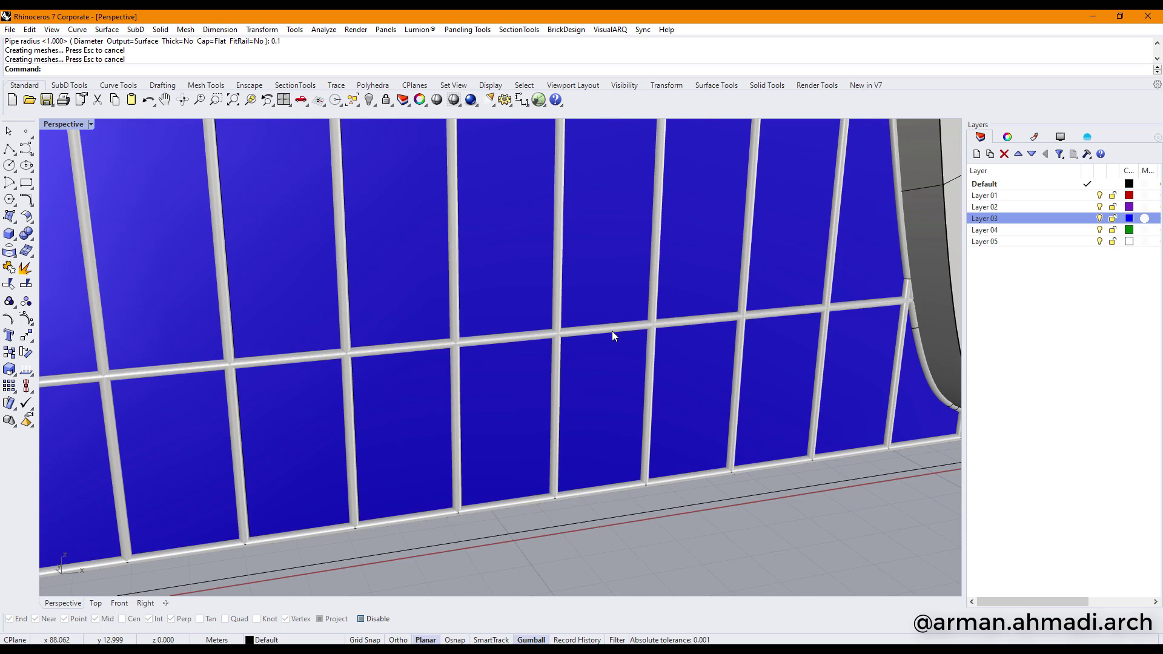
scroll(612, 331, "down", 6)
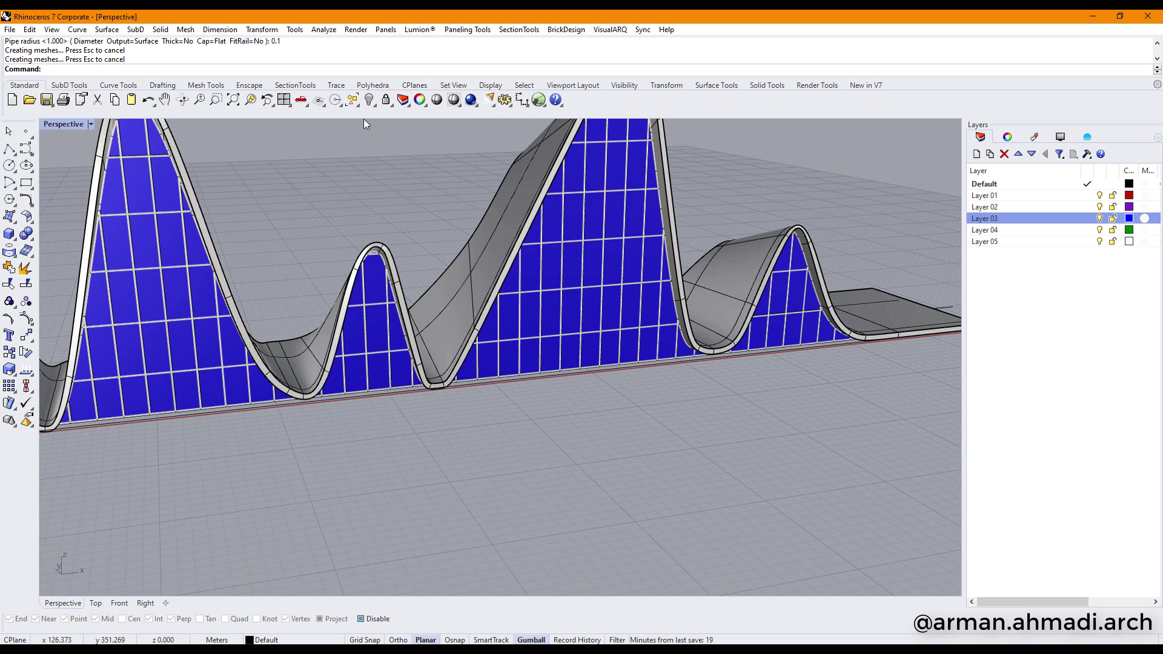
left_click(359, 103)
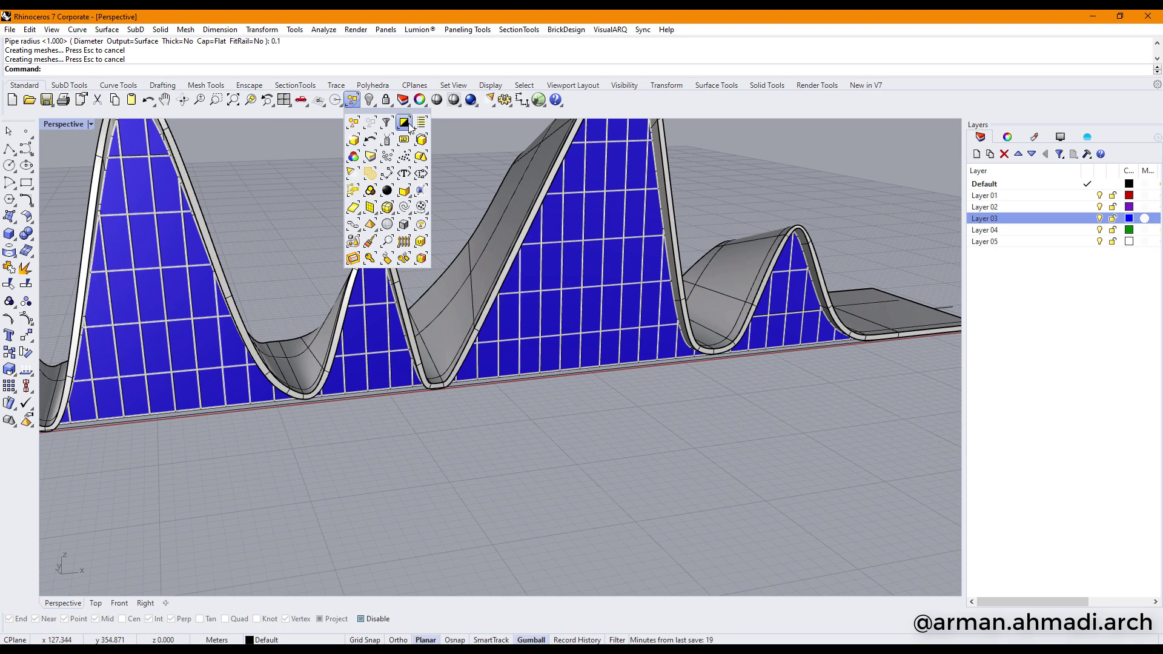
left_click(354, 141)
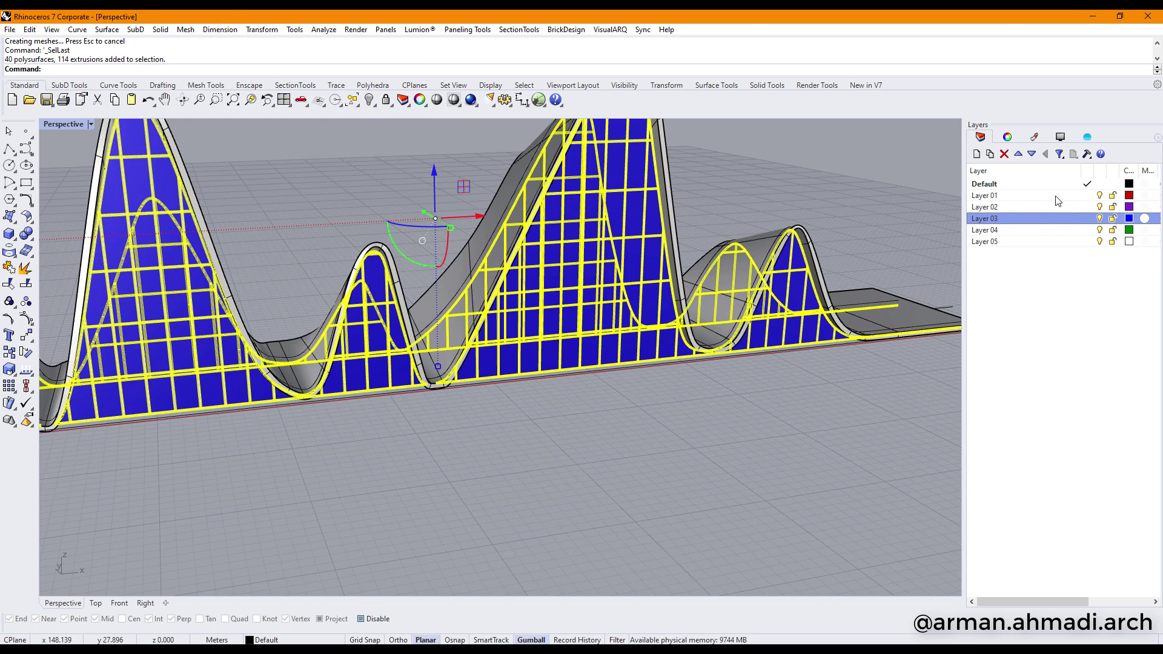
right_click(1021, 195)
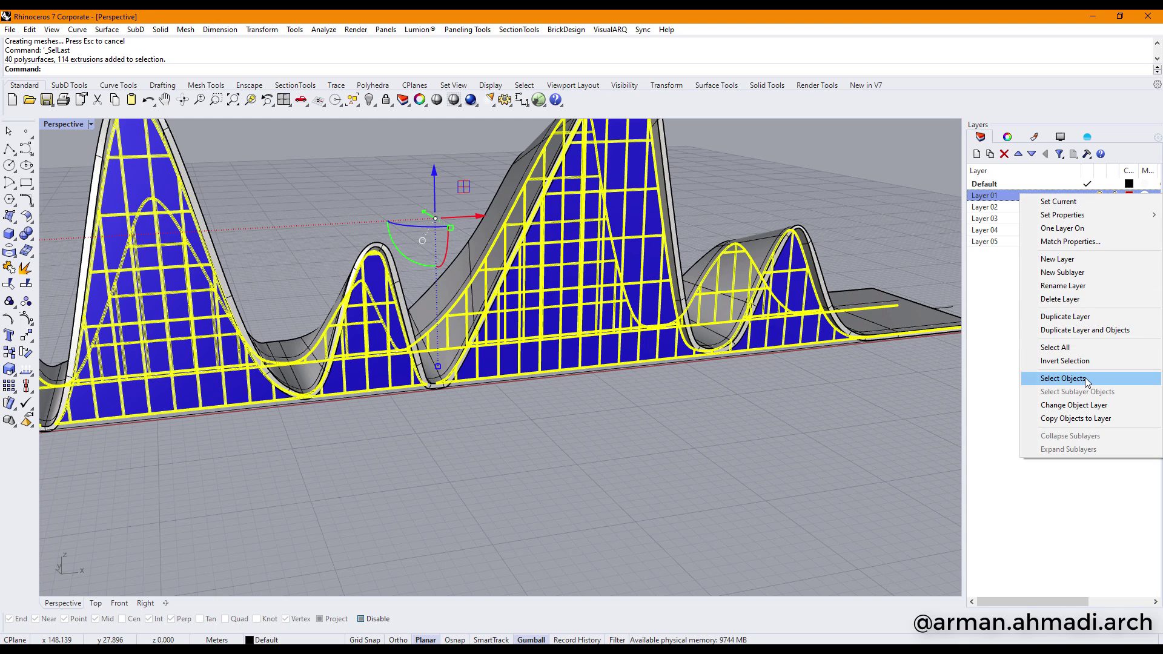
left_click(1074, 404)
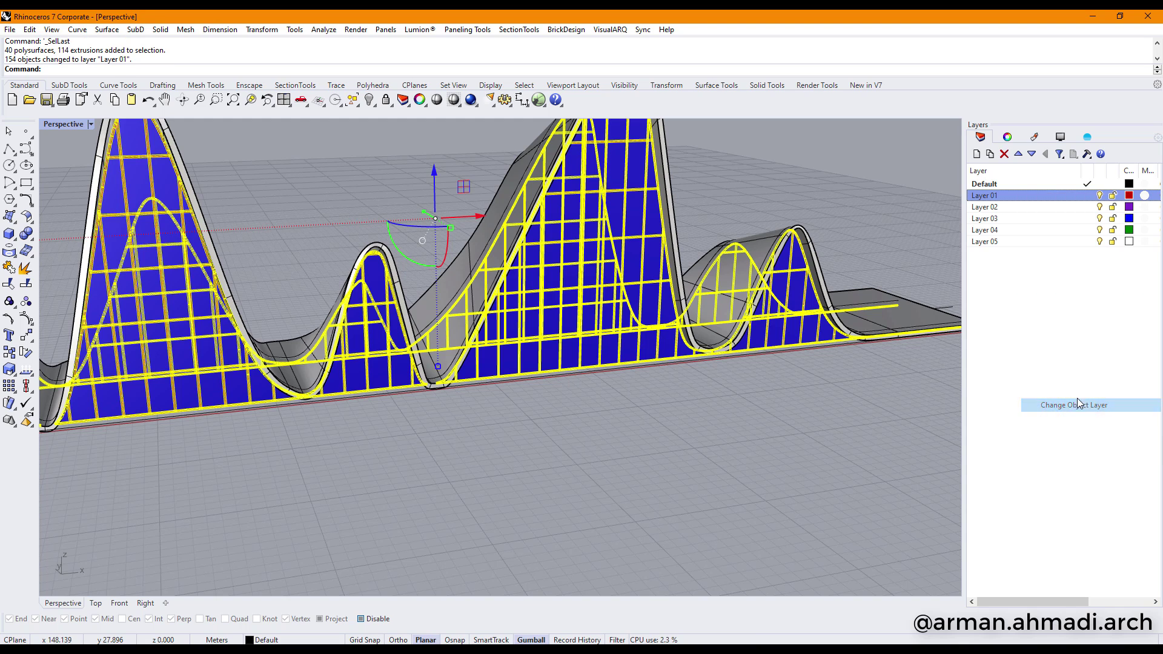
left_click(681, 435)
Assign Layer 03 a Custom type material with a muted teal colour of about RGB 136, 194, 181
scroll(667, 433, "down", 5)
scroll(610, 416, "up", 4)
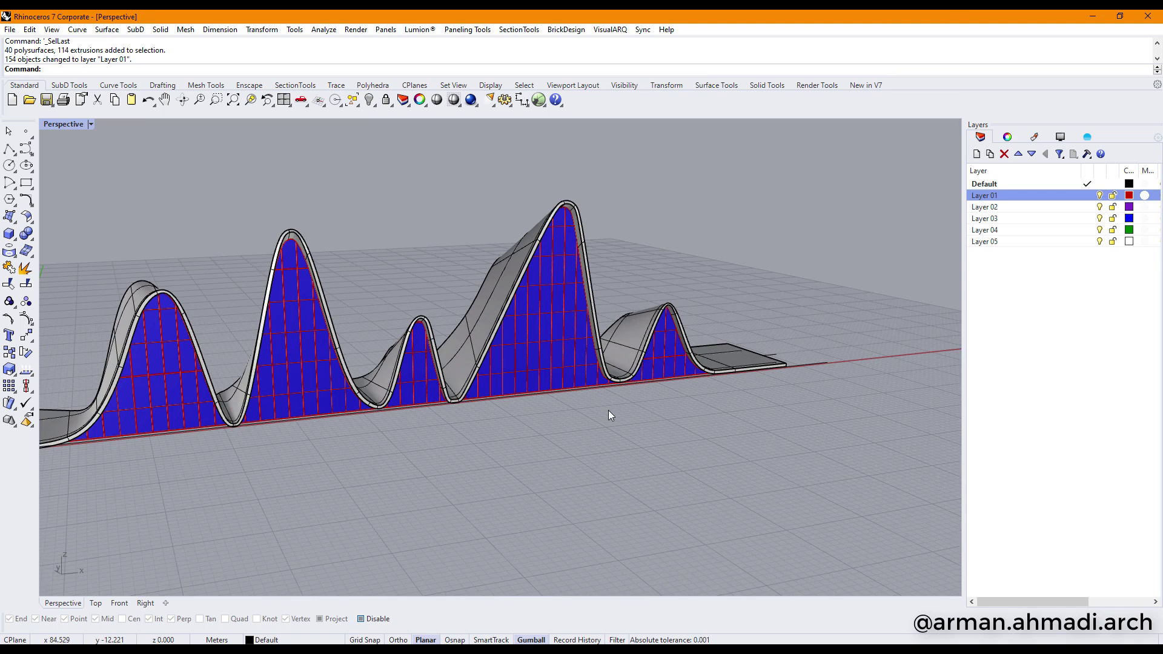
left_click(1144, 219)
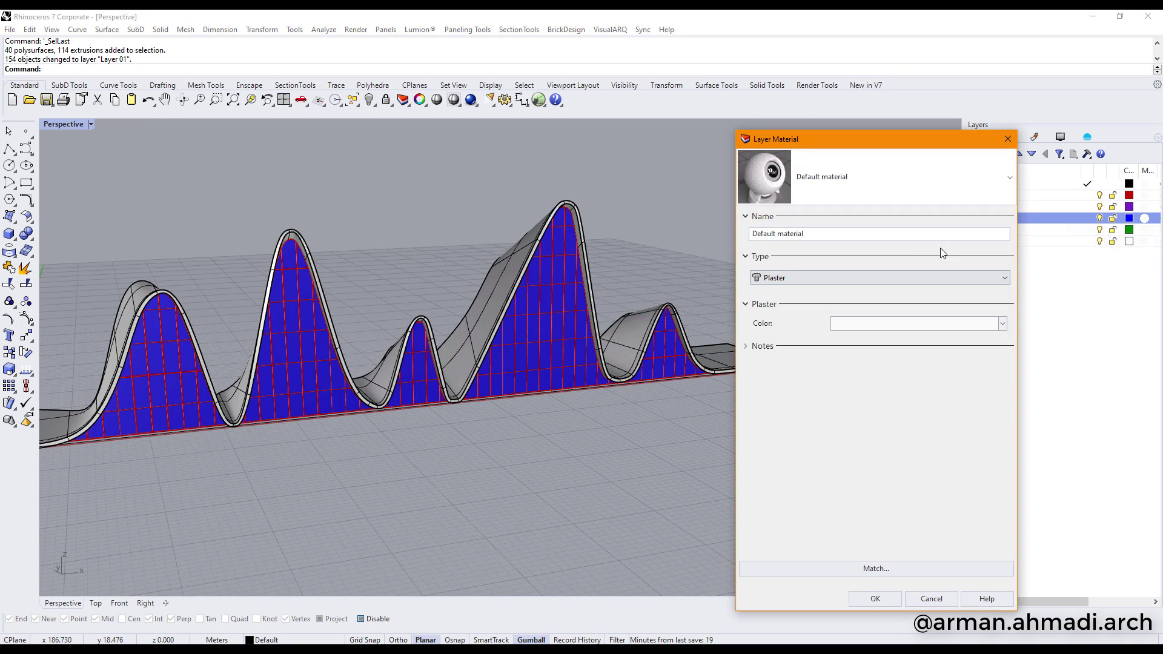
left_click(838, 283)
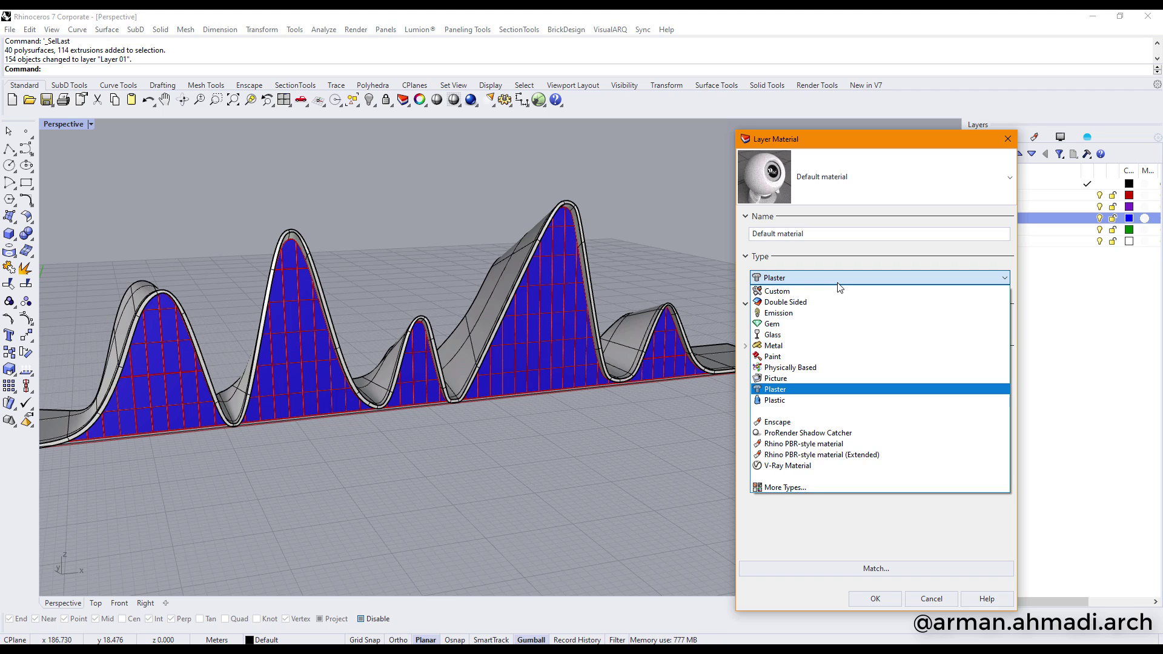
left_click(838, 291)
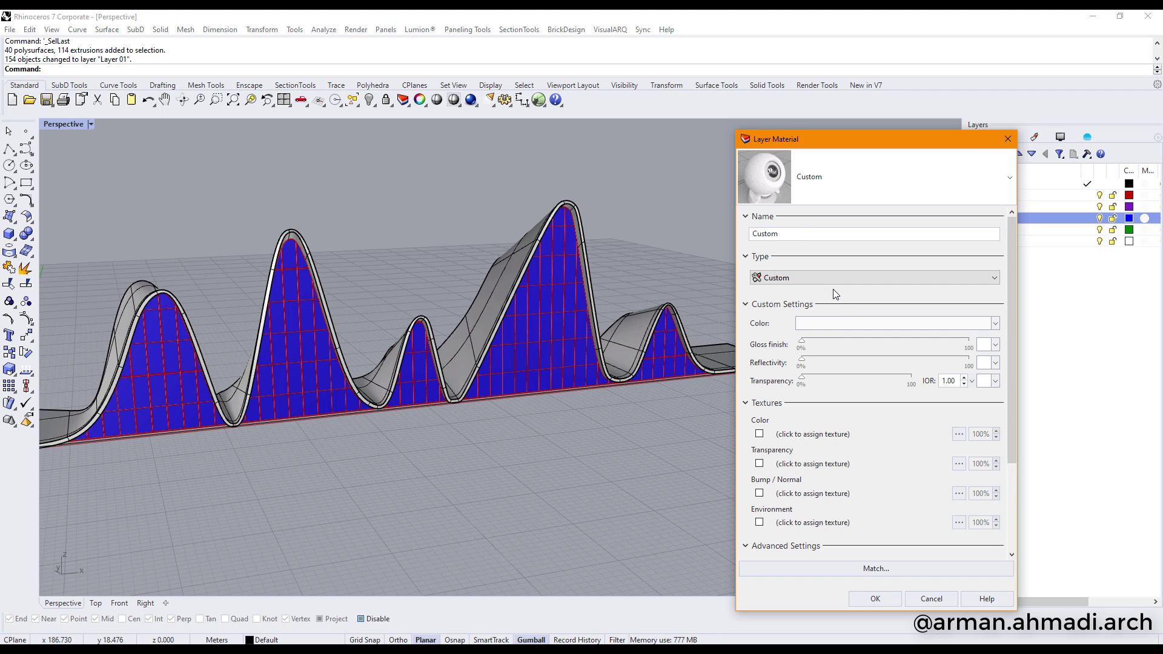
left_click(839, 324)
left_click(826, 363)
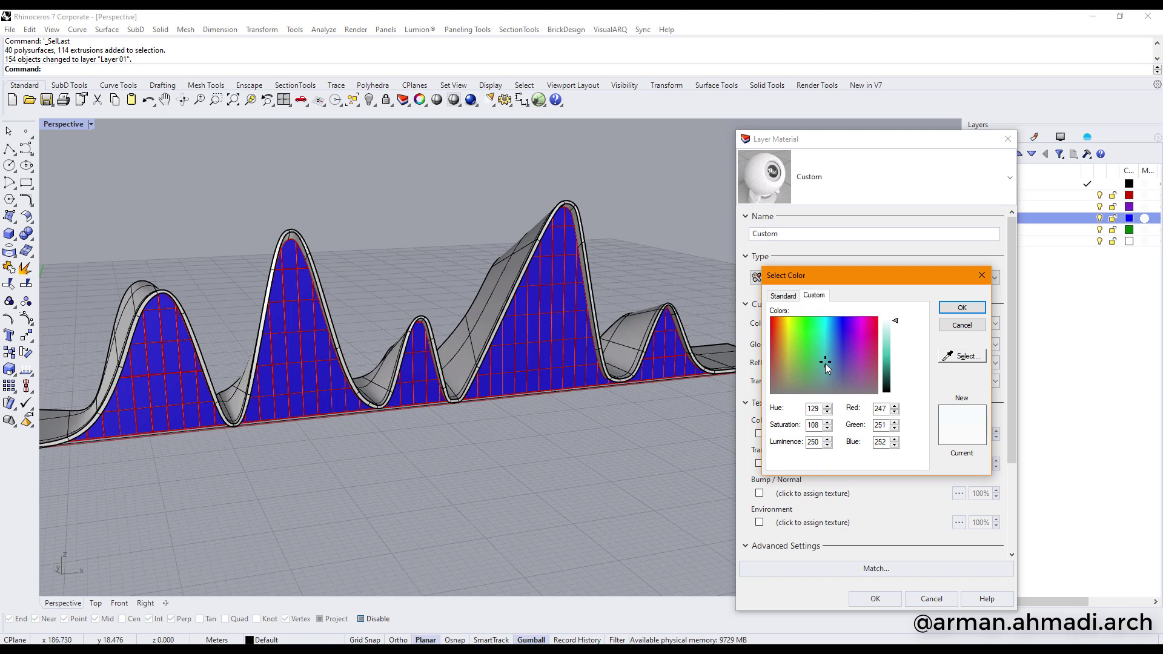
mouse_move(889, 337)
left_mouse_down()
mouse_move(895, 371)
mouse_move(896, 351)
left_mouse_up()
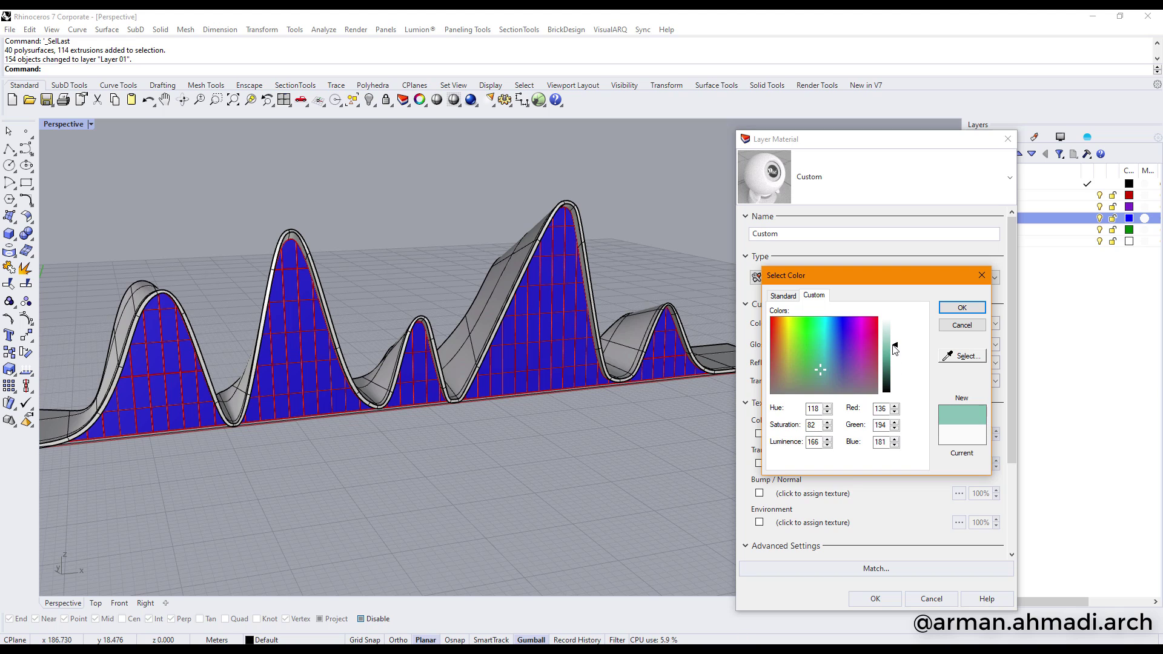
left_click(962, 308)
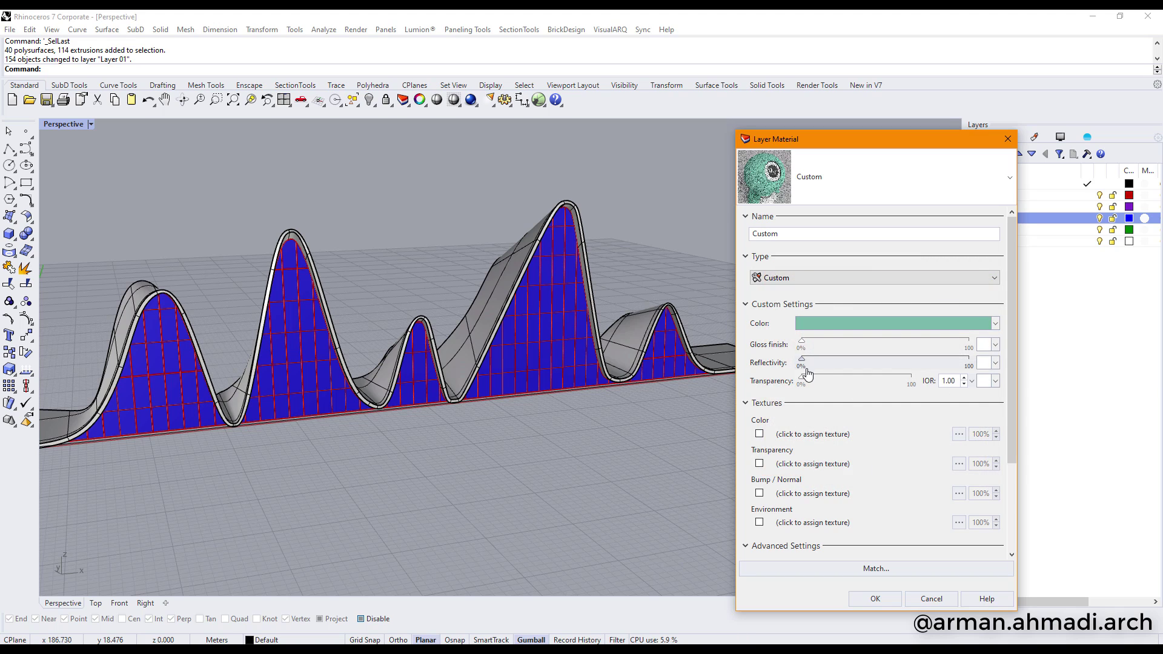
Set the Layer 03 material's reflectivity to 37%, gloss finish to 67% and transparency to 49%, and accept it
left_click_drag(806, 382, 864, 367)
left_click_drag(801, 347, 877, 351)
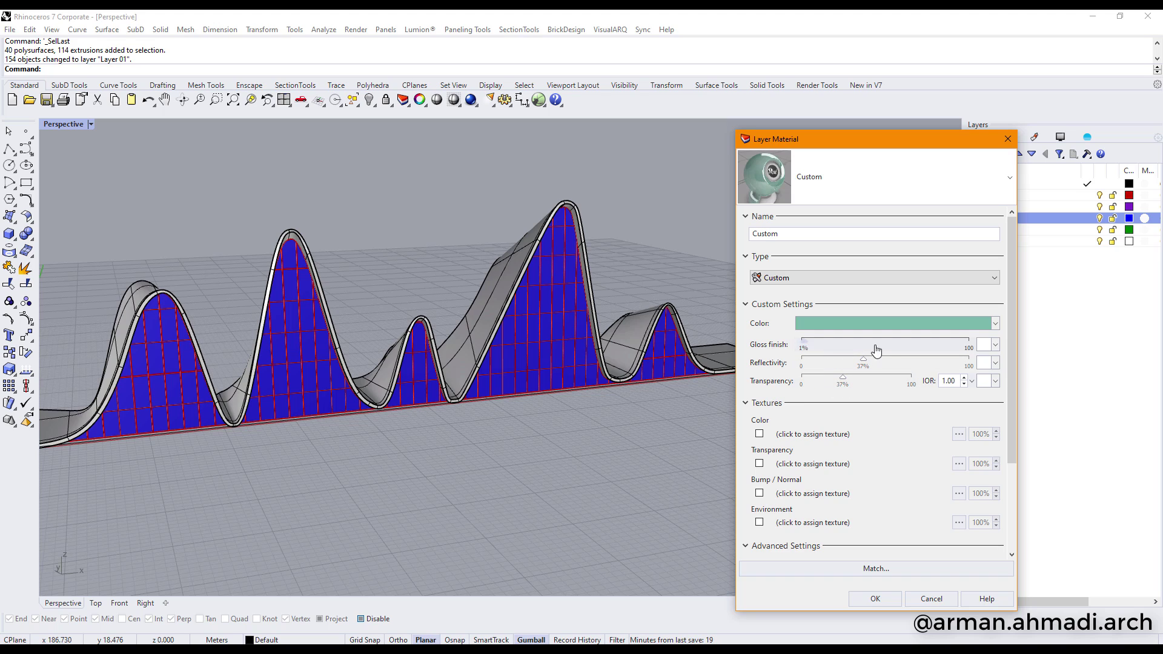
left_click(855, 380)
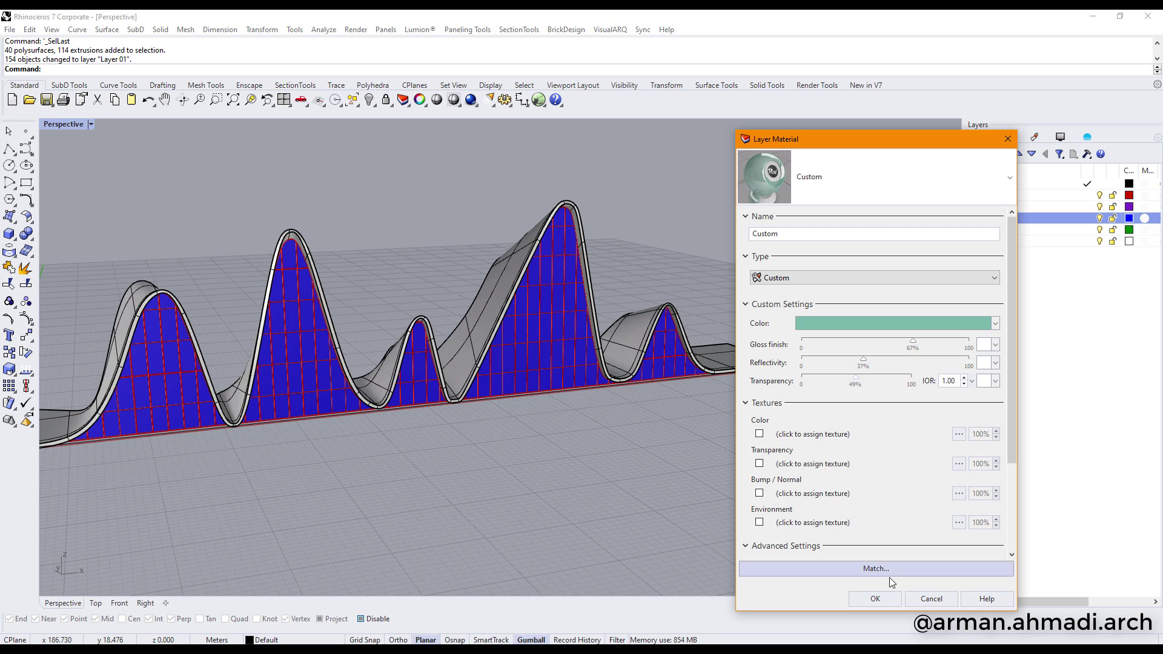
left_click(876, 600)
Draw a solid box on the Default layer as a plinth, with its footprint extending past the building on all sides and its height going downward
scroll(696, 429, "down", 6)
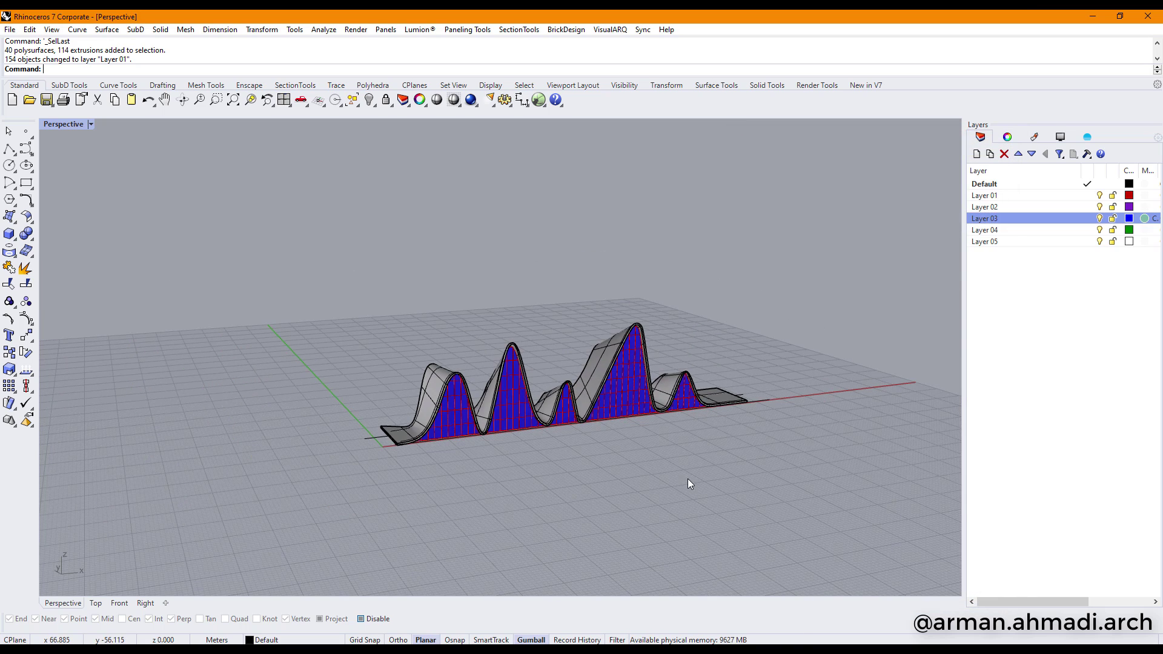
right_click_drag(694, 407, 710, 448)
left_click(1014, 184)
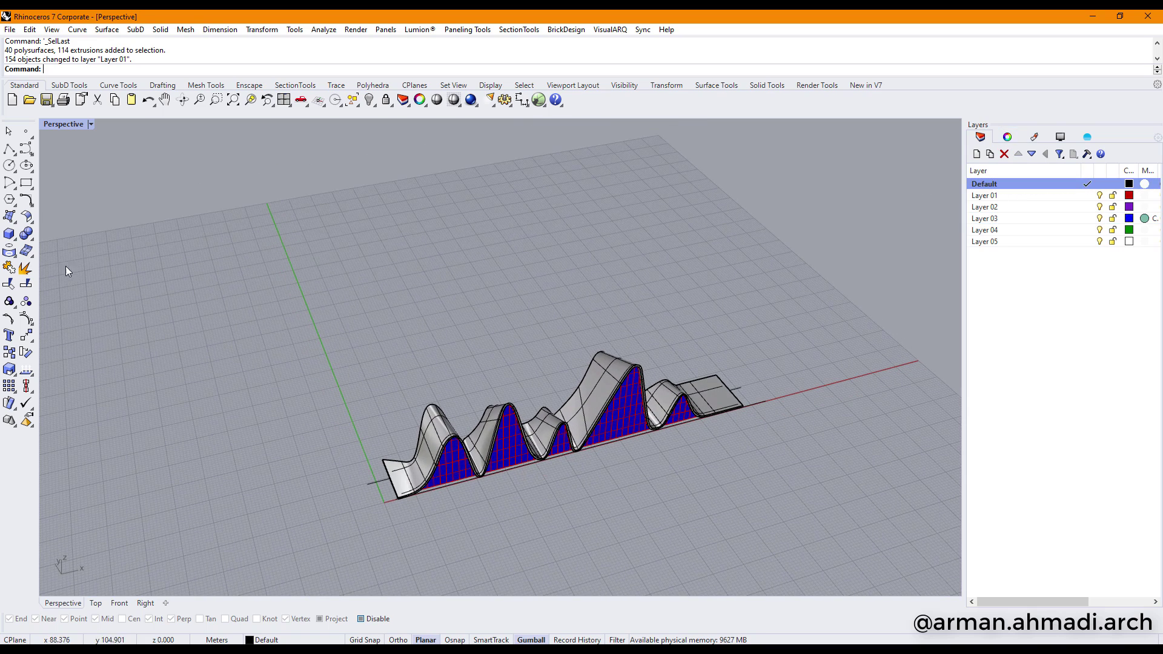
left_click(9, 234)
right_click_drag(652, 368, 427, 392)
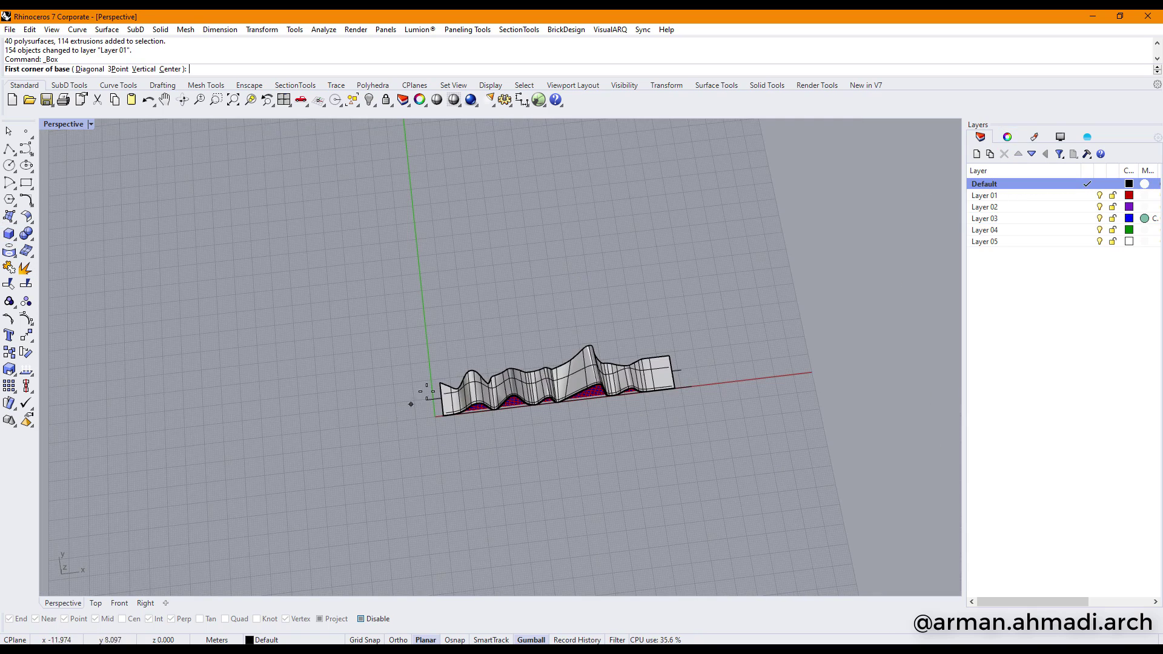
left_click(388, 352)
left_click(715, 429)
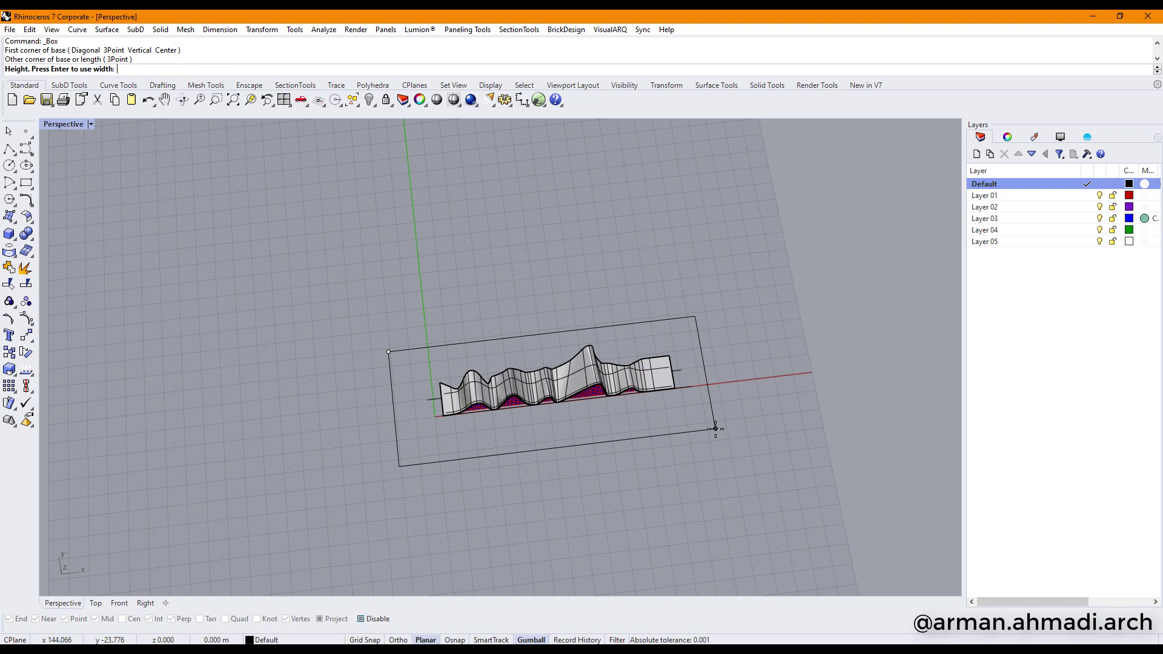
right_click_drag(715, 429, 773, 267)
scroll(694, 388, "up", 10)
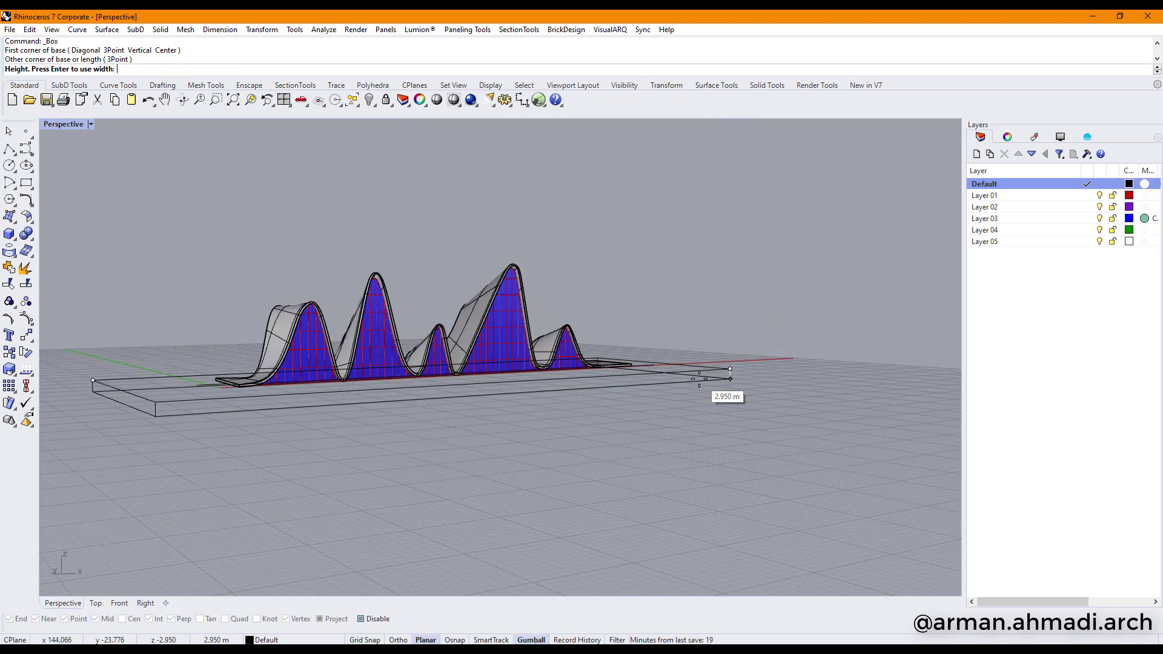
left_click(709, 415)
Raise the plinth slightly in the Front view so its top face meets the base of the glazed walls
right_click_drag(631, 408, 674, 369)
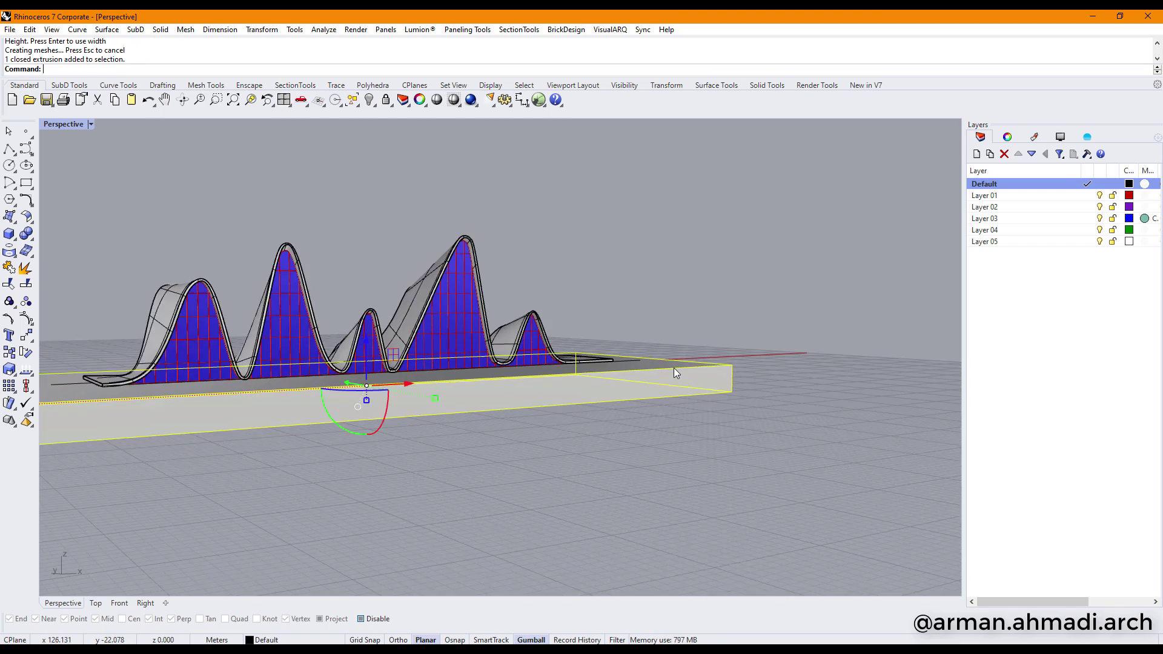
scroll(674, 369, "down", 4)
left_click(119, 603)
scroll(597, 418, "up", 8)
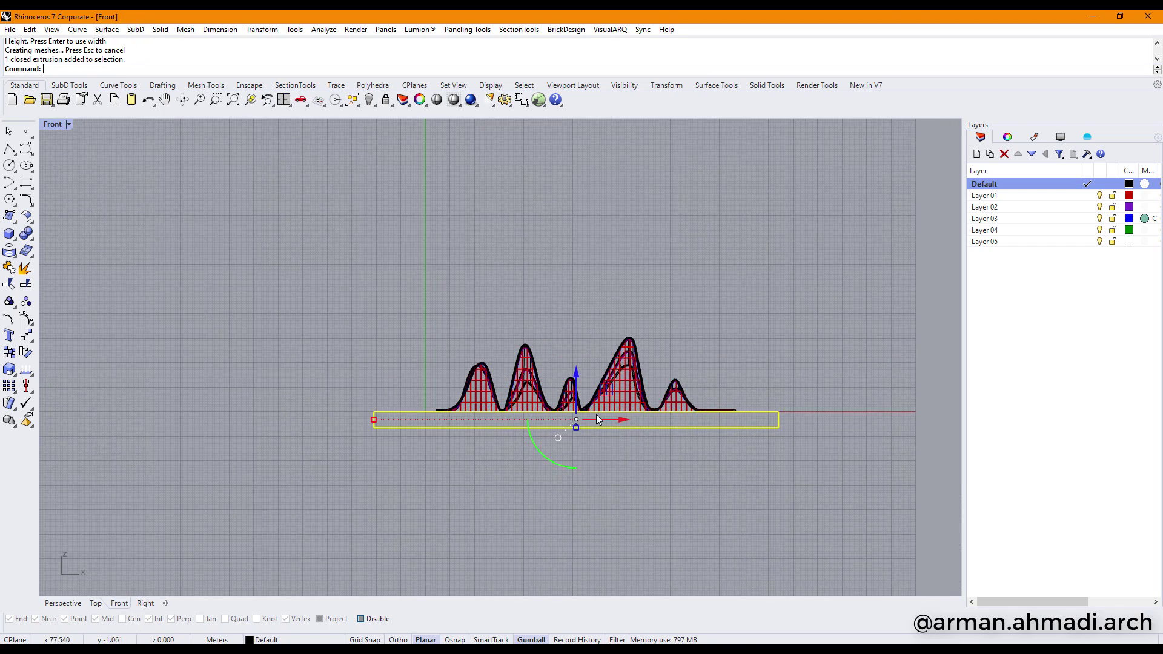
scroll(580, 375, "up", 6)
scroll(599, 454, "down", 6)
right_click_drag(634, 482, 654, 366)
scroll(599, 342, "up", 6)
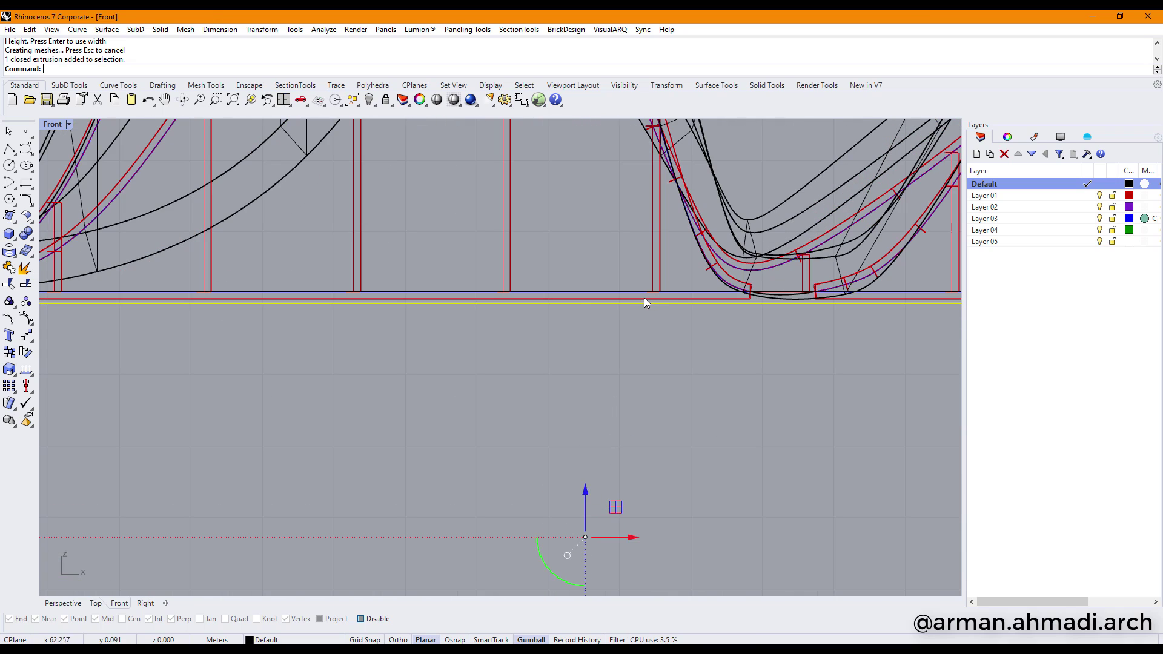
left_click_drag(583, 490, 587, 484)
scroll(666, 373, "down", 6)
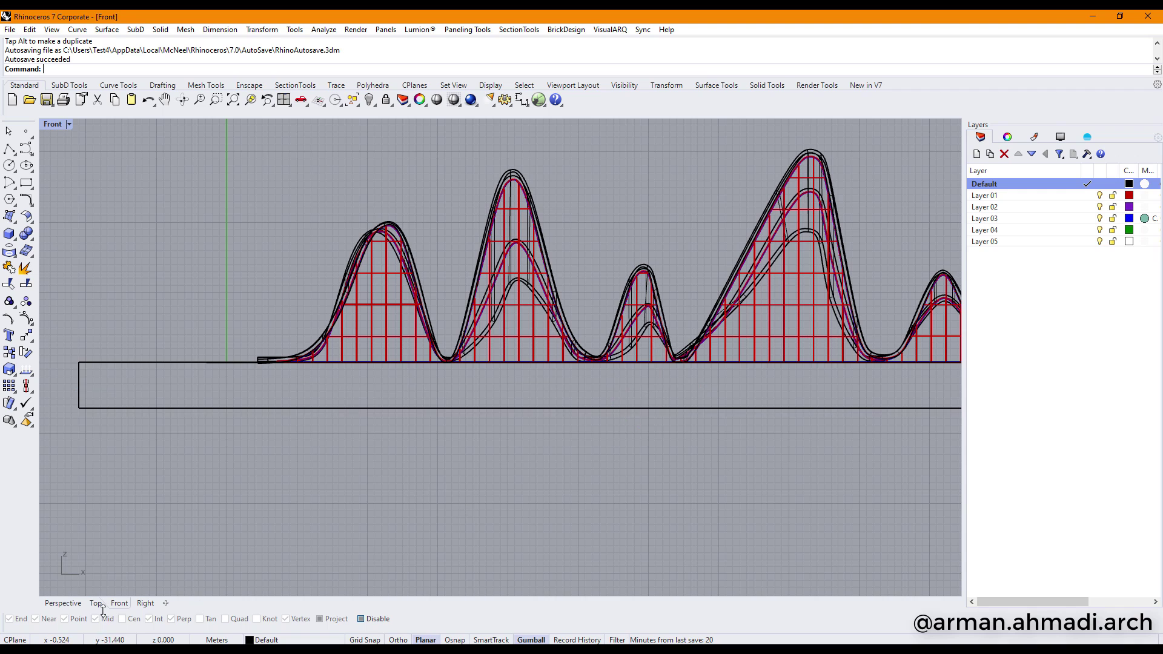
Return to the Perspective view and set its display mode to Arctic
left_click(65, 604)
left_click(90, 124)
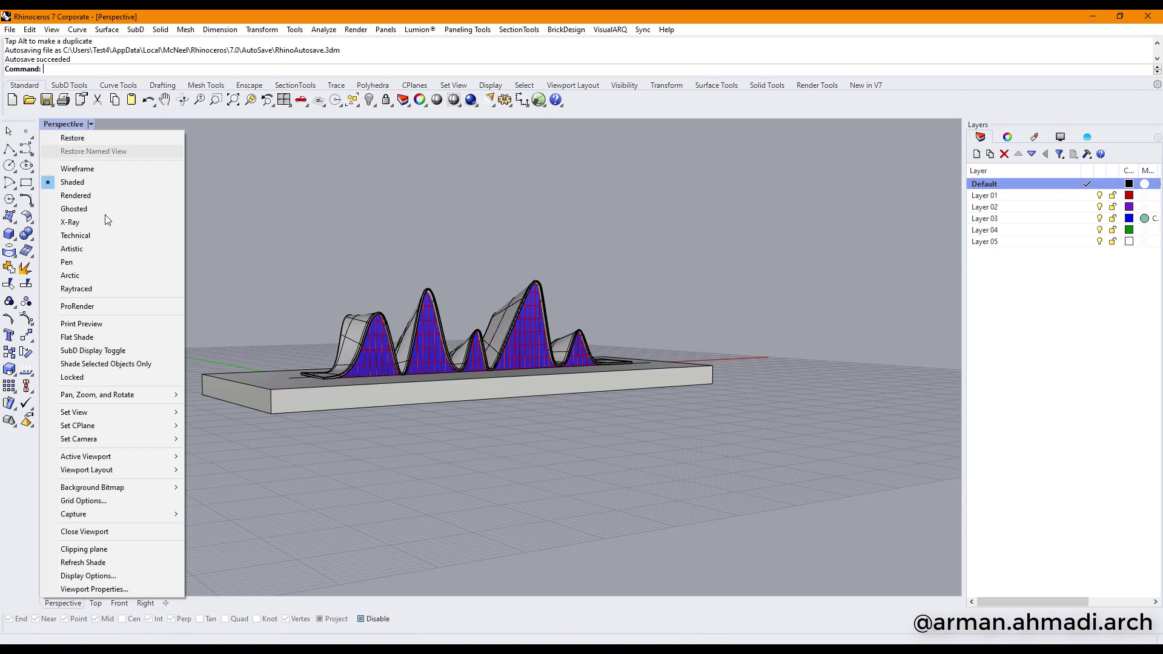
left_click(100, 277)
Examine the building, its glazing and mullions, and the plinth from several sides and distances for leftover construction geometry
right_click_drag(457, 424, 483, 394)
scroll(566, 322, "up", 6)
scroll(563, 366, "down", 6)
scroll(355, 369, "up", 9)
scroll(438, 366, "down", 5)
right_click_drag(649, 378, 721, 363)
scroll(685, 389, "down", 5)
scroll(679, 362, "up", 5)
right_click_drag(782, 385, 513, 395)
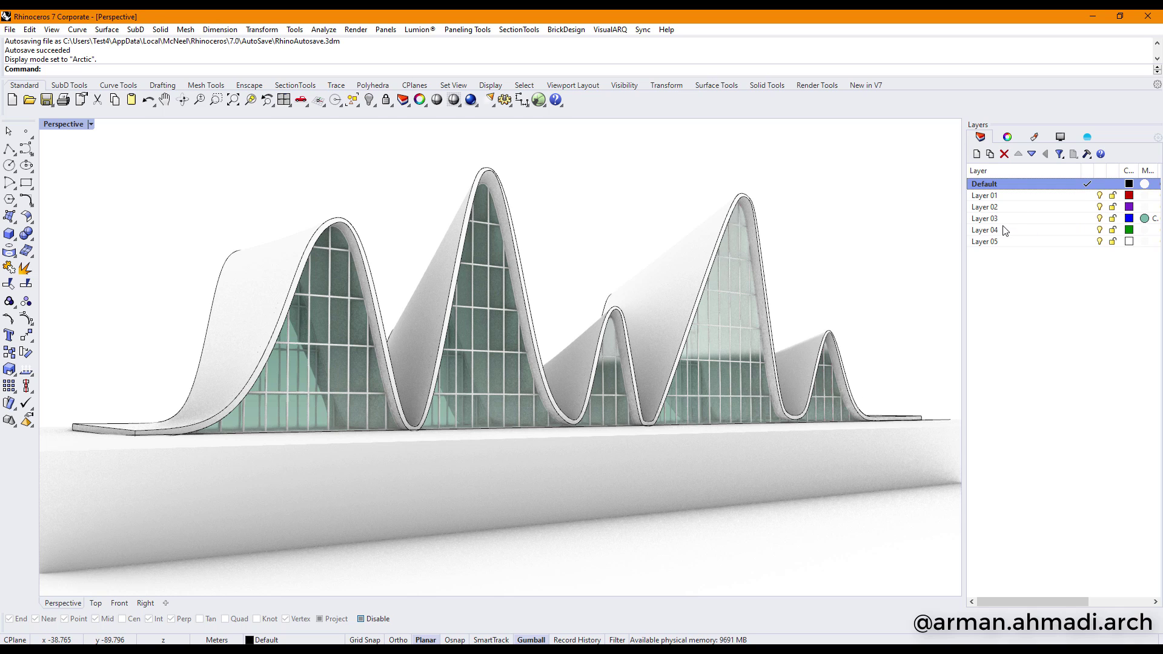
mouse_move(481, 402)
right_mouse_down()
mouse_move(870, 408)
mouse_move(823, 477)
mouse_move(592, 447)
mouse_move(311, 431)
mouse_move(642, 423)
mouse_move(358, 454)
mouse_move(416, 519)
mouse_move(483, 421)
mouse_move(461, 418)
right_mouse_up()
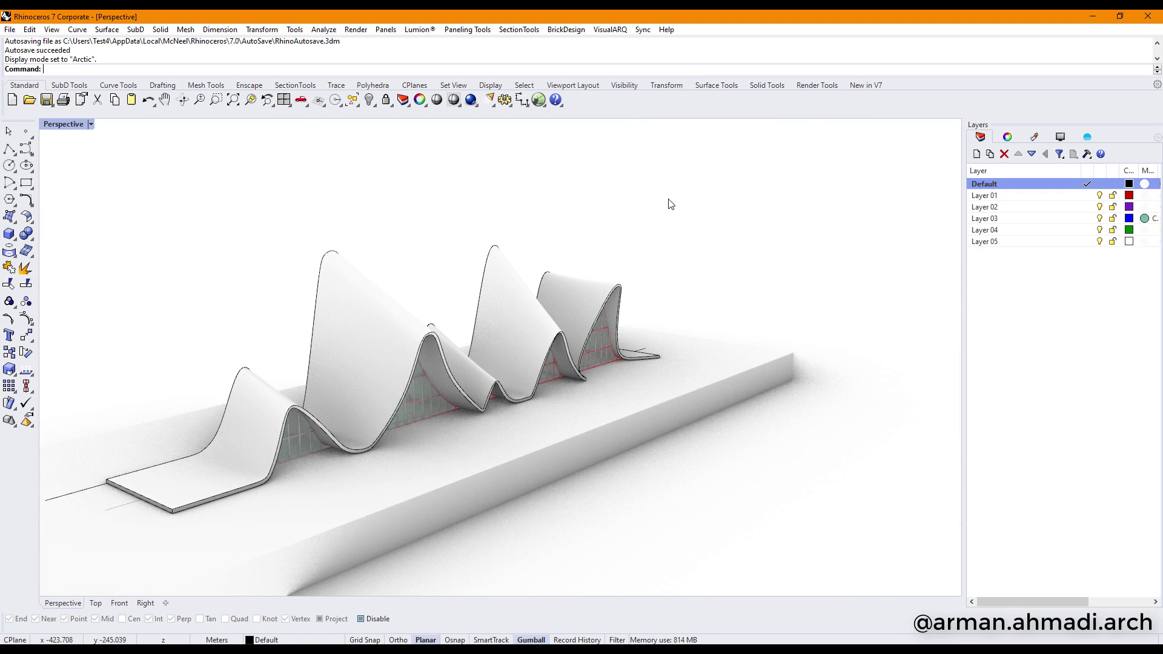
Select all curves in the model and delete them, leaving only the building and plinth geometry
left_click(357, 104)
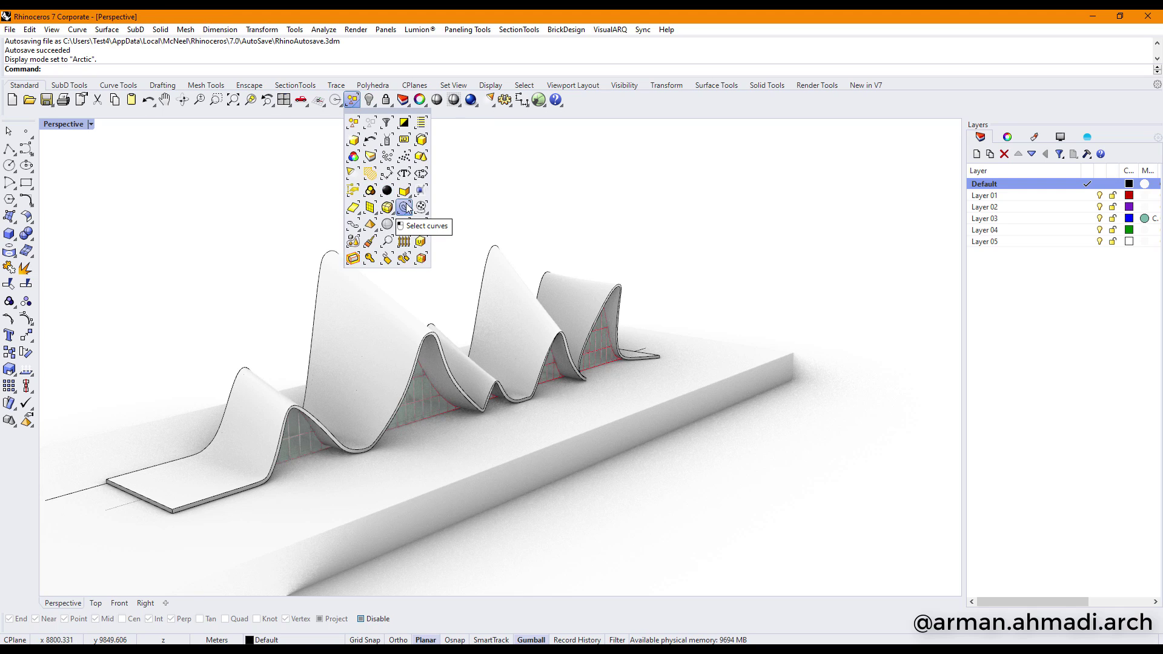
left_click(404, 207)
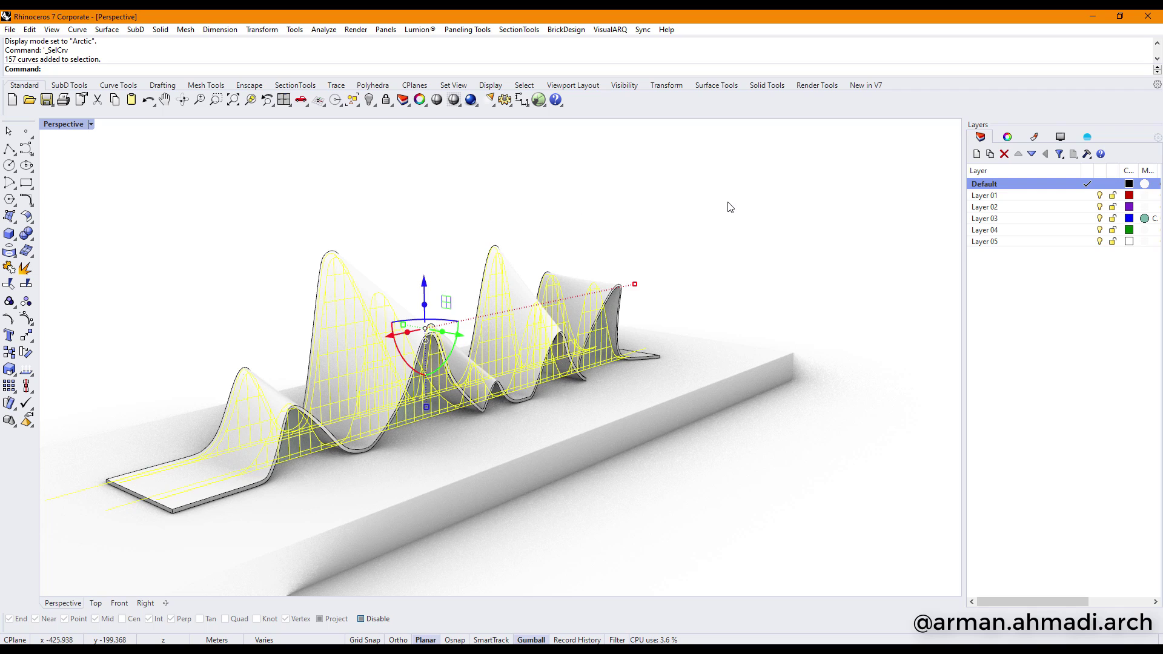
key("Delete")
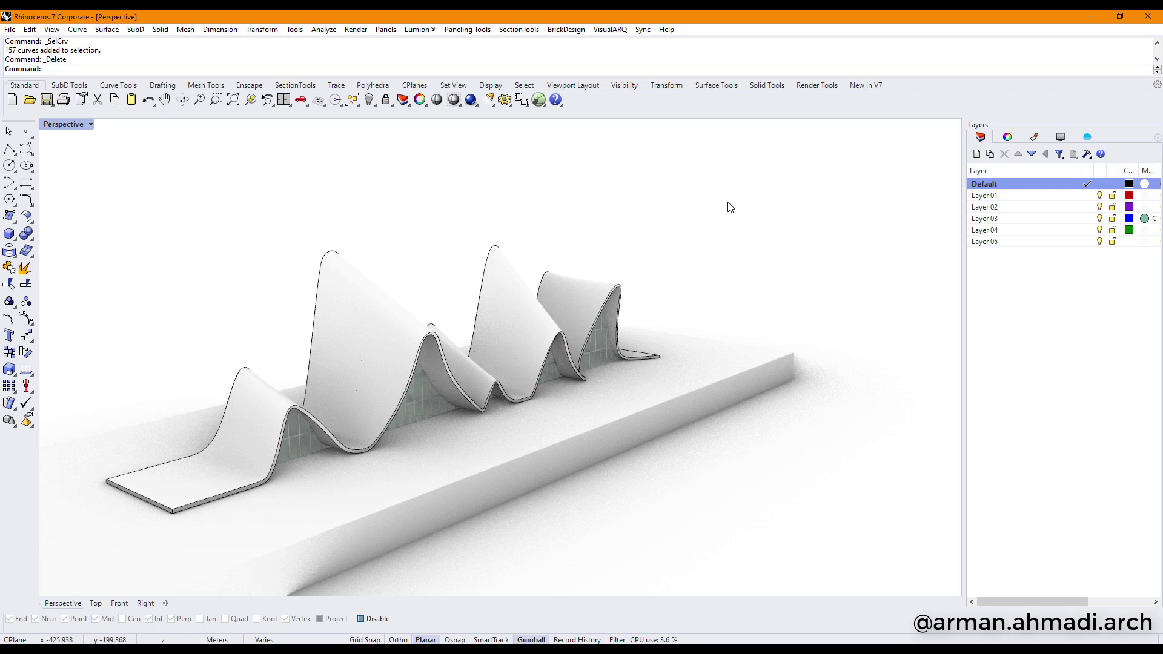
scroll(598, 377, "down", 3)
scroll(545, 373, "up", 8)
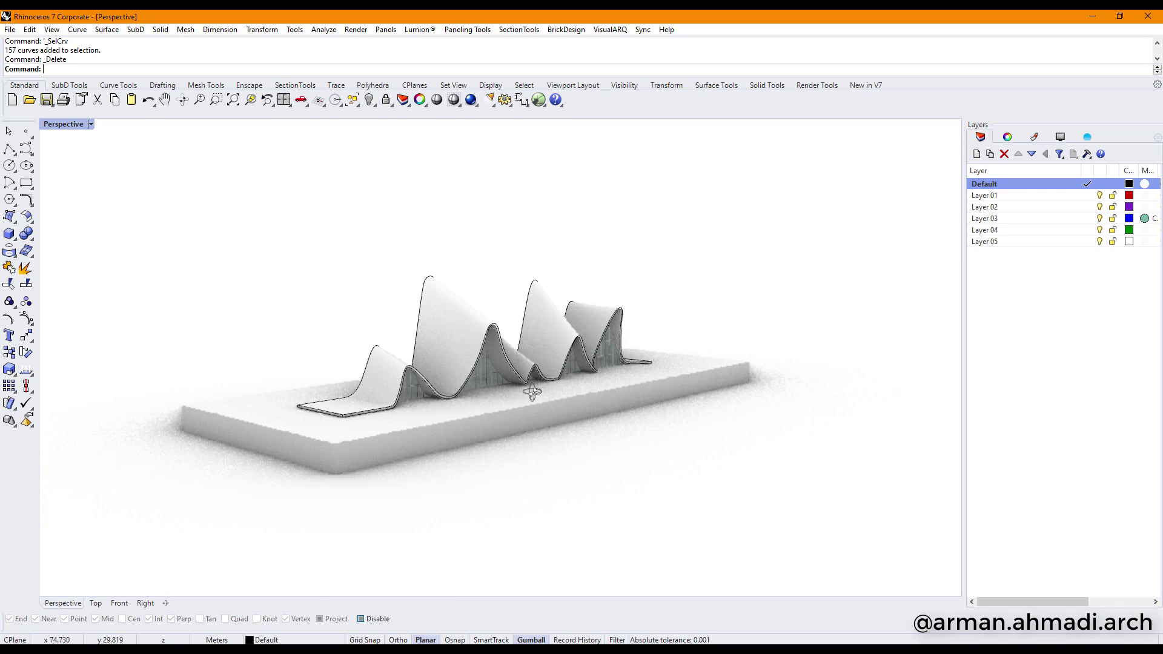
mouse_move(558, 375)
right_mouse_down()
mouse_move(772, 343)
mouse_move(763, 360)
mouse_move(797, 356)
mouse_move(745, 346)
mouse_move(774, 355)
mouse_move(758, 353)
mouse_move(773, 310)
mouse_move(751, 309)
right_mouse_up()
scroll(751, 338, "down", 5)
scroll(764, 332, "up", 4)
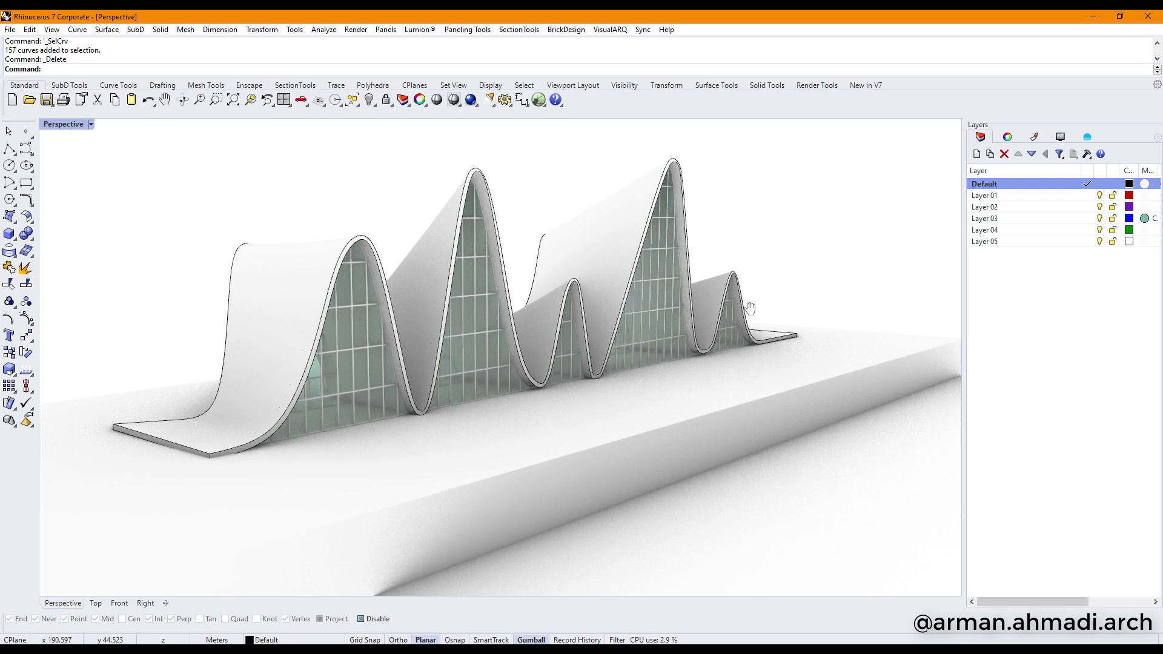